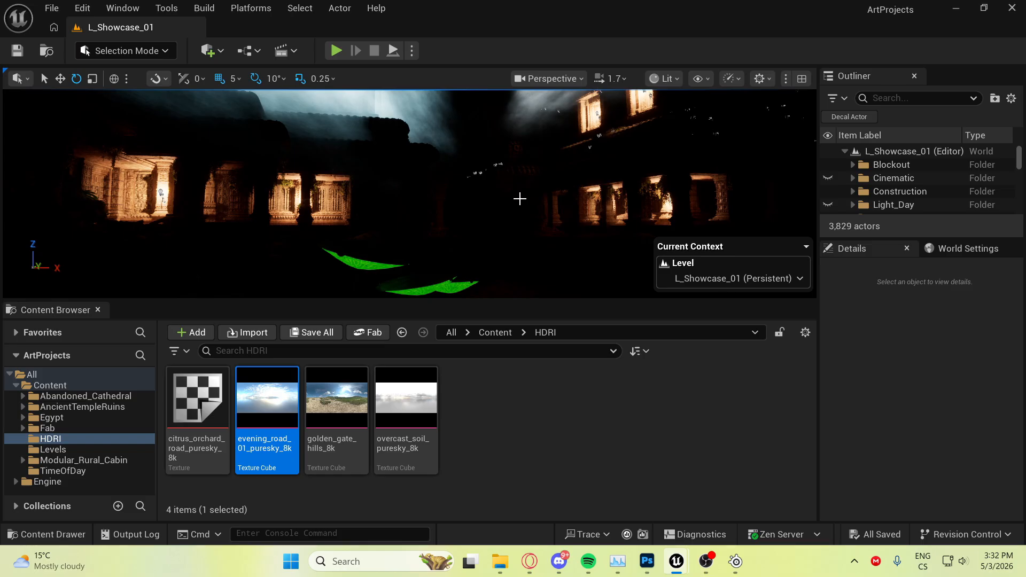
# Show the Lighting folder in the Outliner to view the finished lighting in the level, and hide the folder again
pyautogui.moveTo(510, 203); pyautogui.dragTo(448, 201, button='right')
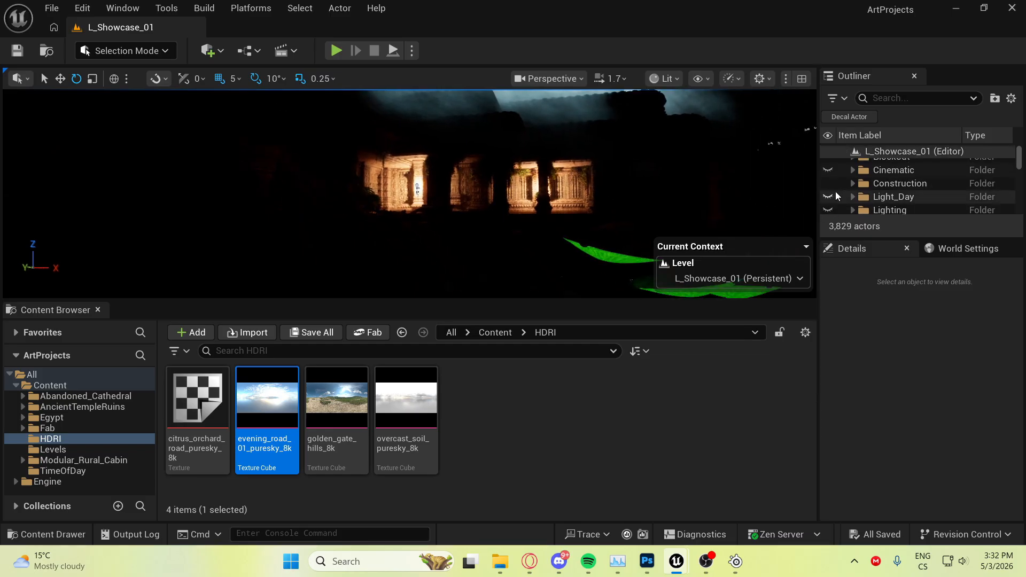
pyautogui.scroll(-1, 836, 211)
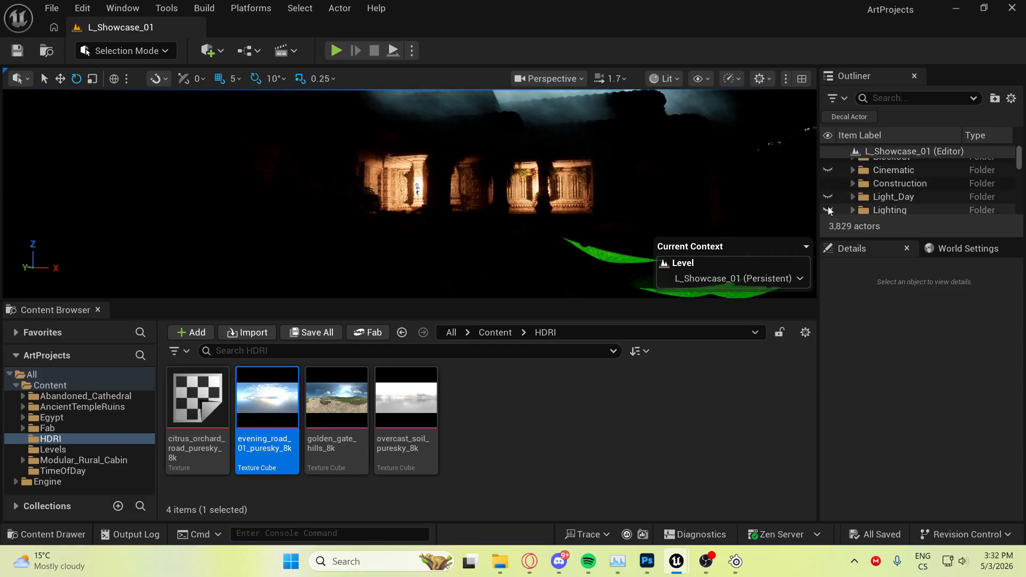
pyautogui.click(830, 201)
pyautogui.click(828, 209)
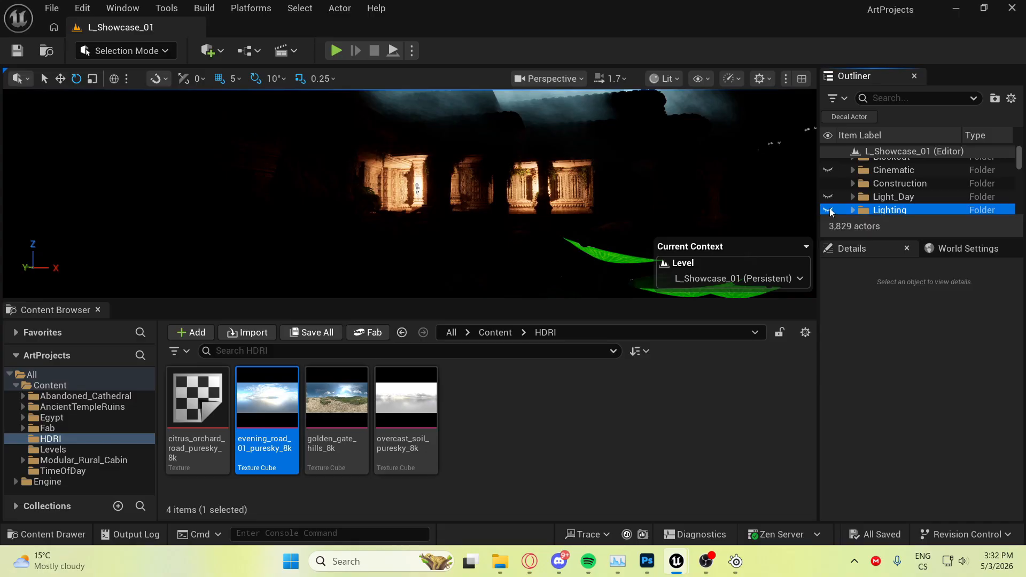
pyautogui.click(828, 209)
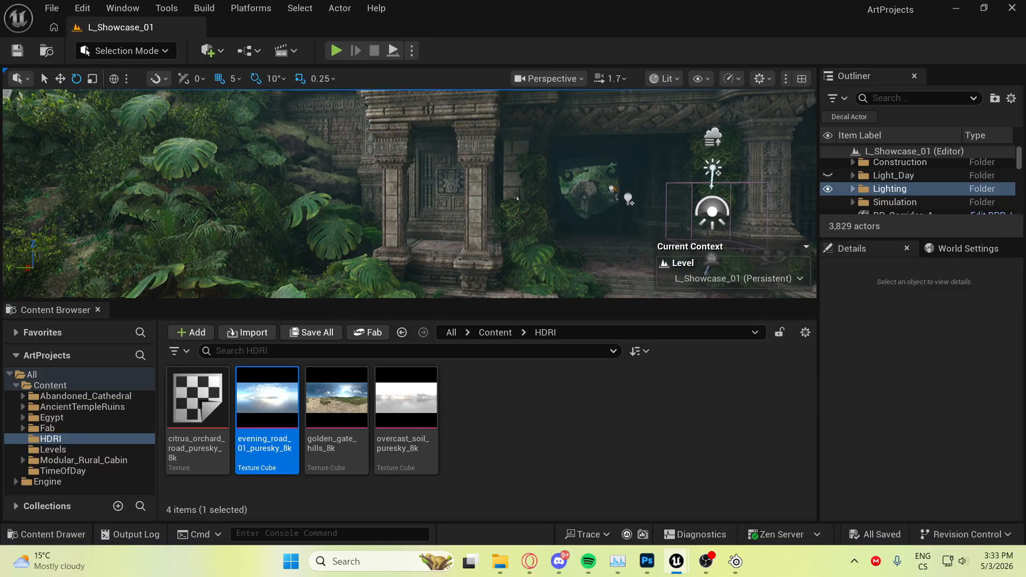
pyautogui.click(827, 188)
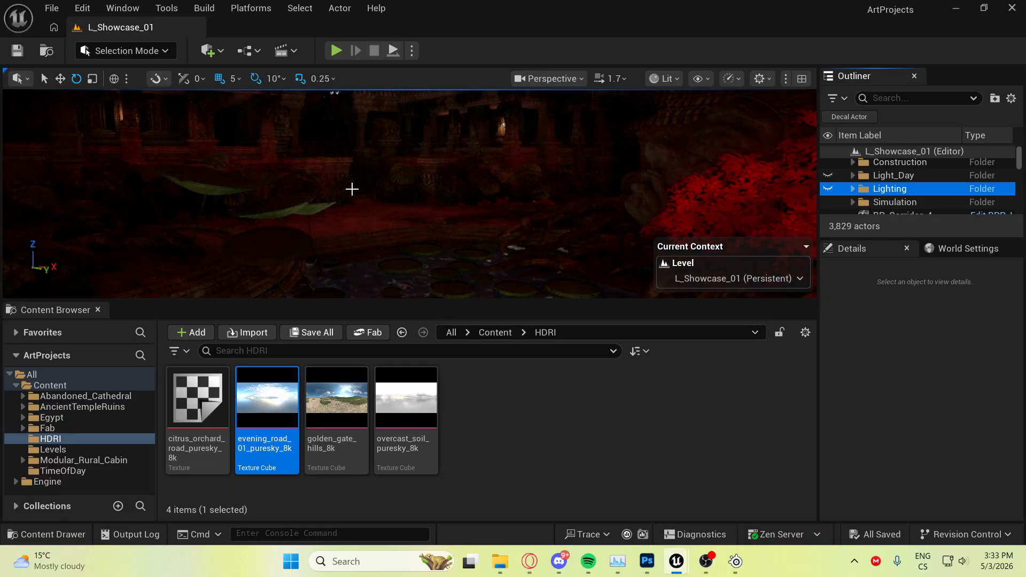
# Search the plugin list for "hdr" to check whether the HDRIBackdrop plugin is enabled, and close the list
pyautogui.click(531, 427)
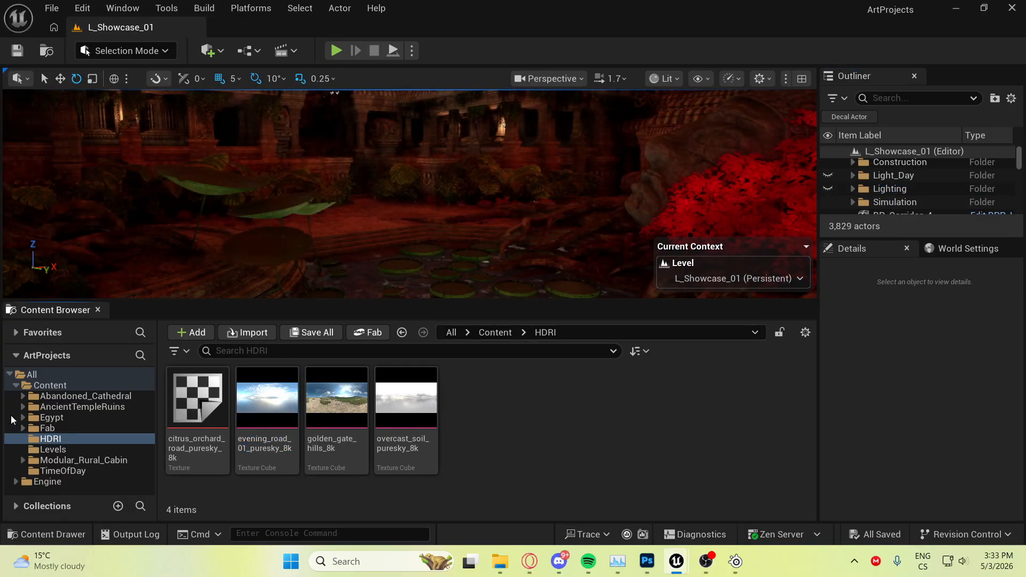
pyautogui.click(82, 8)
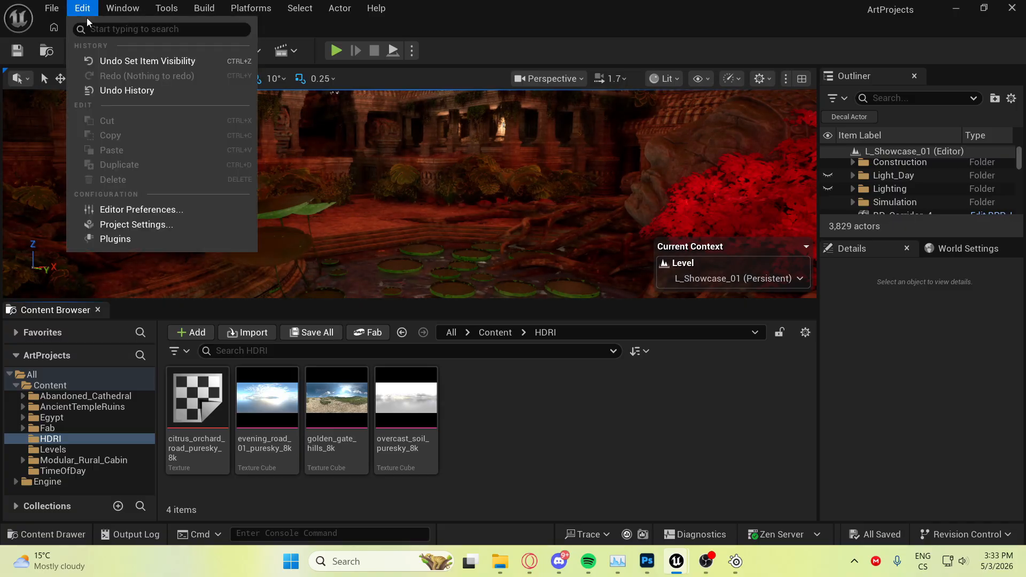
pyautogui.click(159, 233)
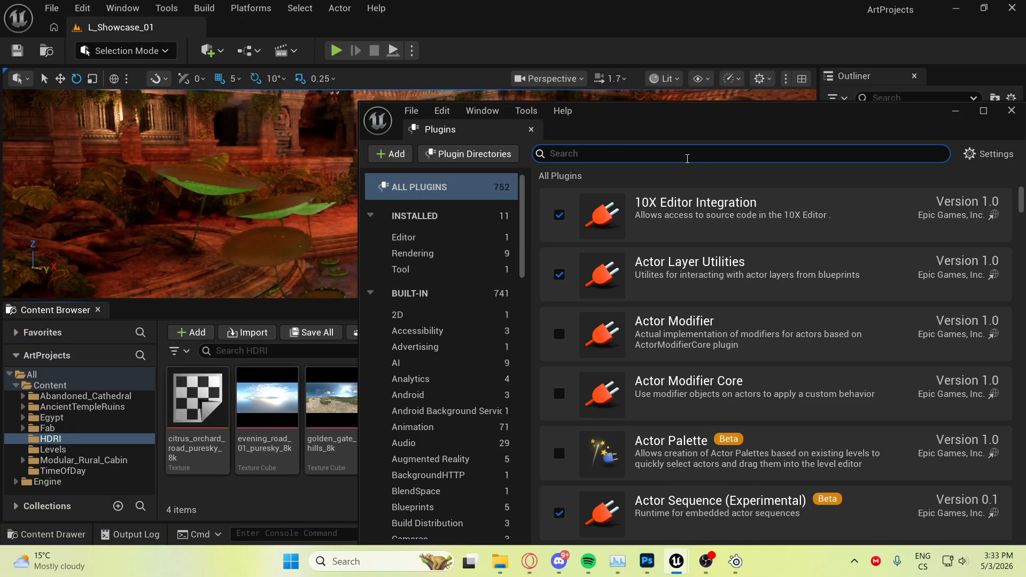
pyautogui.write('hdr')
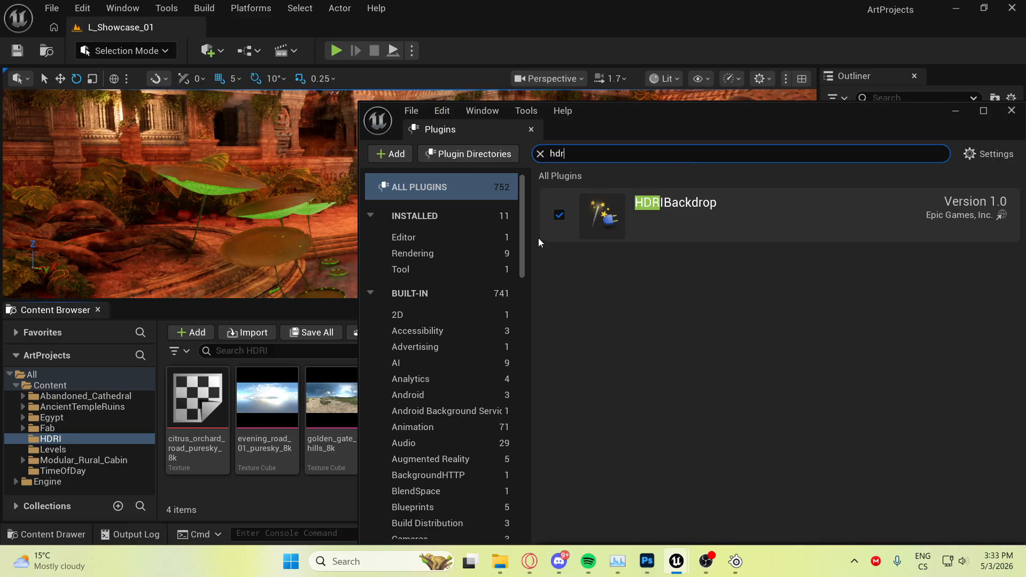
pyautogui.moveTo(709, 113); pyautogui.dragTo(521, 119)
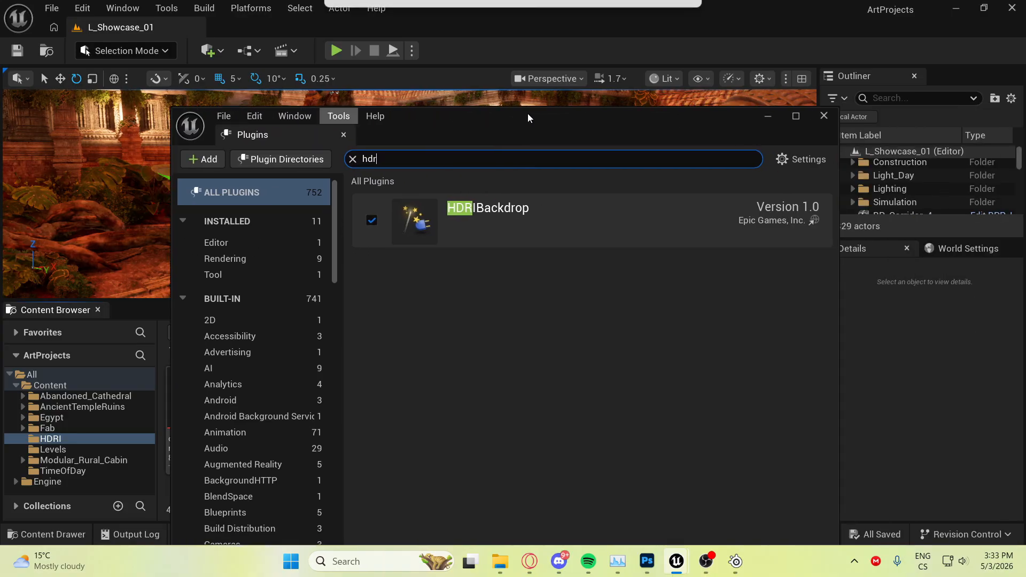
pyautogui.click(825, 114)
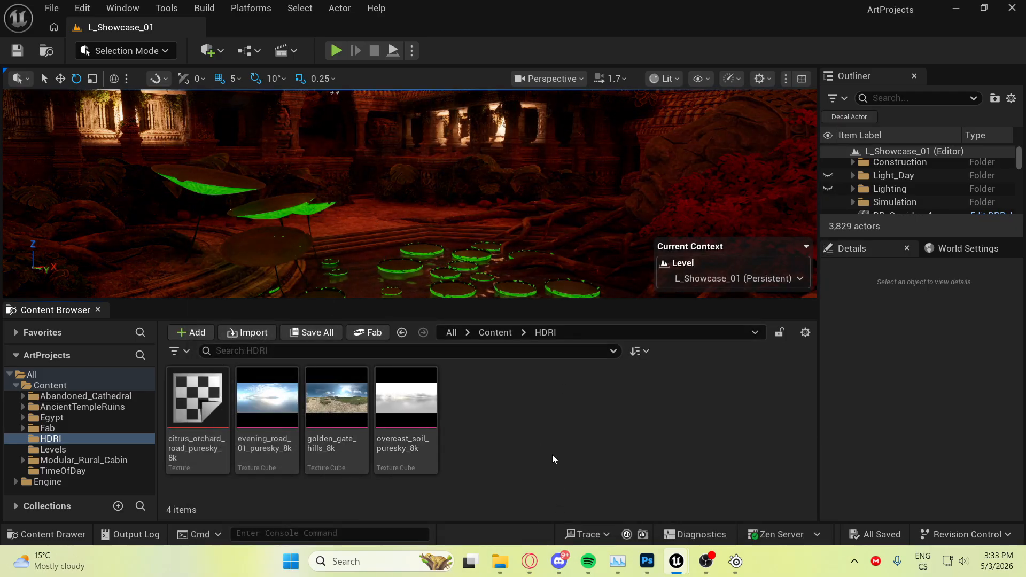
# Switch to the browser's Poly Haven page for the Evening Road 01 (Pure Sky) HDRI and dismiss its ad and donation panels
pyautogui.click(529, 560)
pyautogui.click(851, 12)
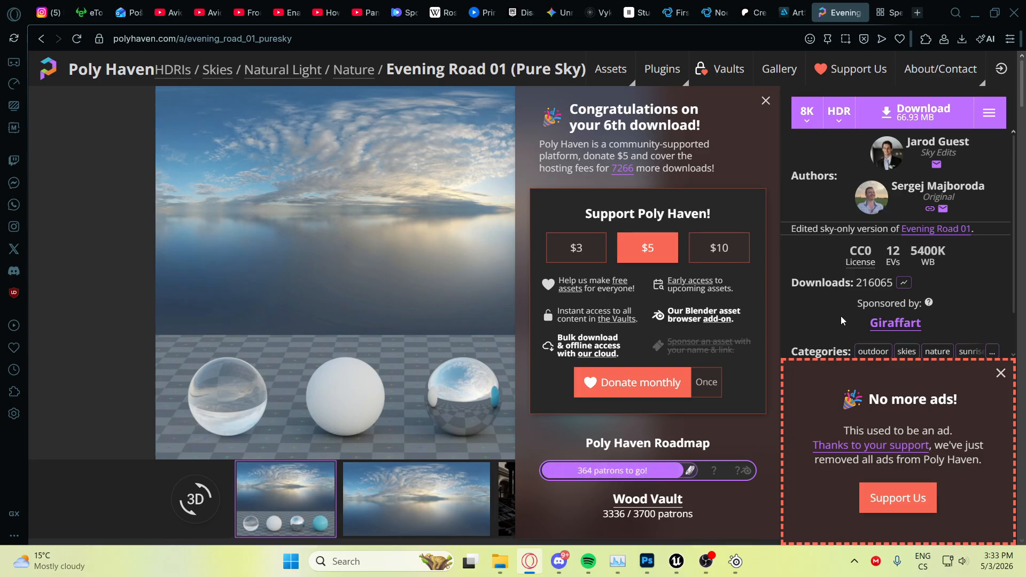
pyautogui.click(1000, 373)
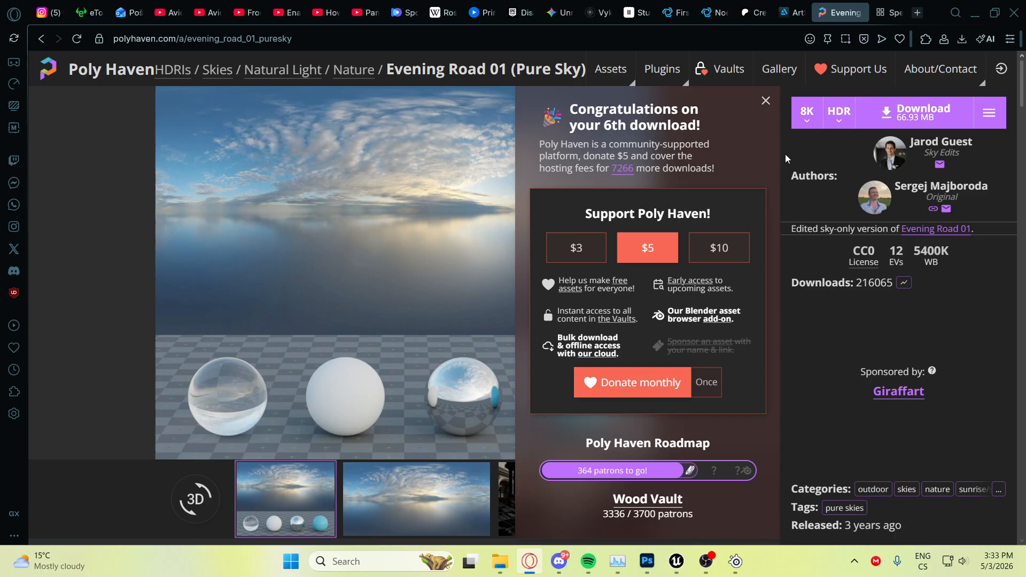
pyautogui.click(767, 101)
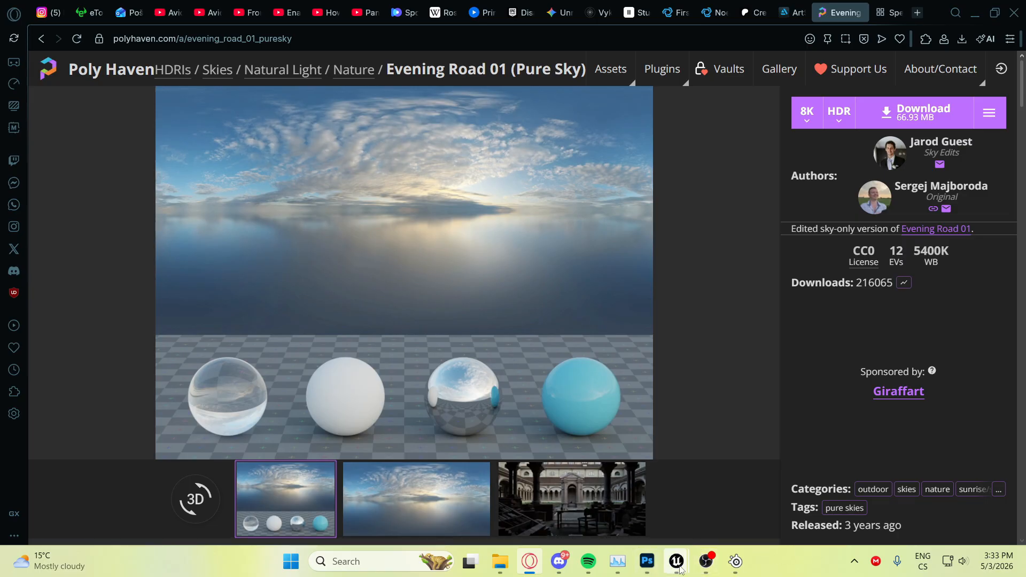
# Switch back to Unreal Editor, open the evening_road_01_puresky_8k texture to inspect it, and close it
pyautogui.moveTo(680, 570)
pyautogui.click(617, 495)
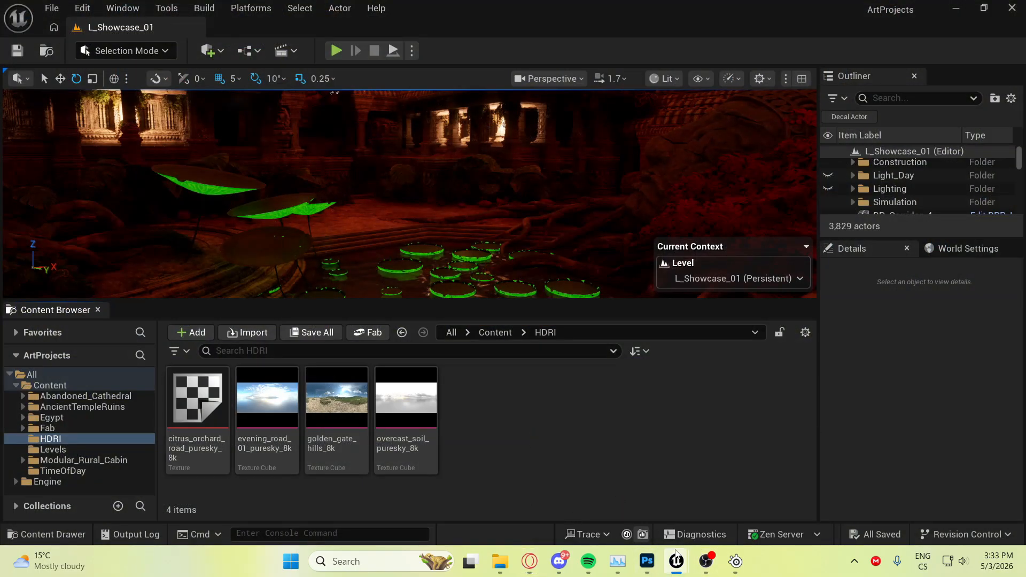
pyautogui.click(748, 502)
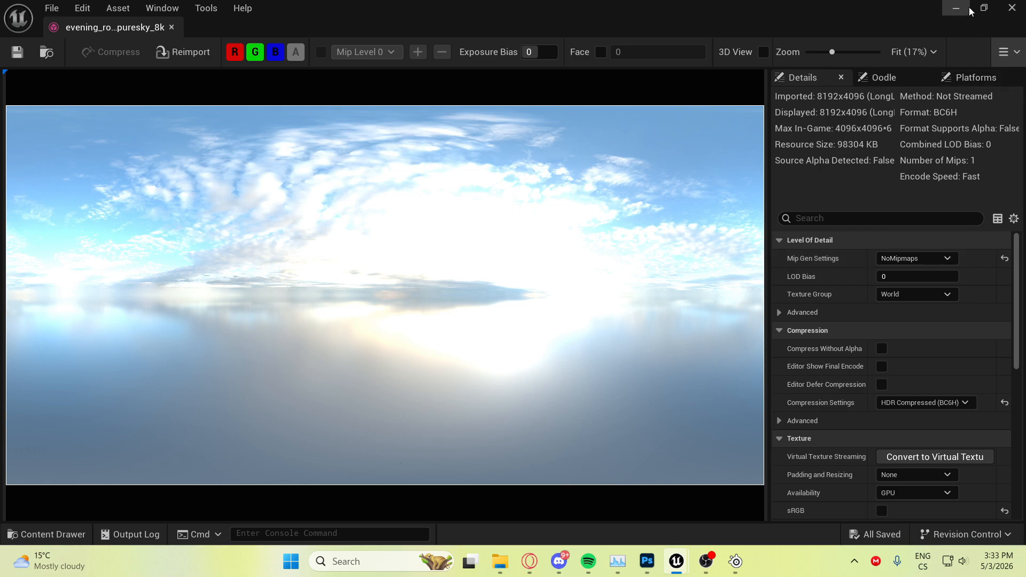
pyautogui.click(1011, 7)
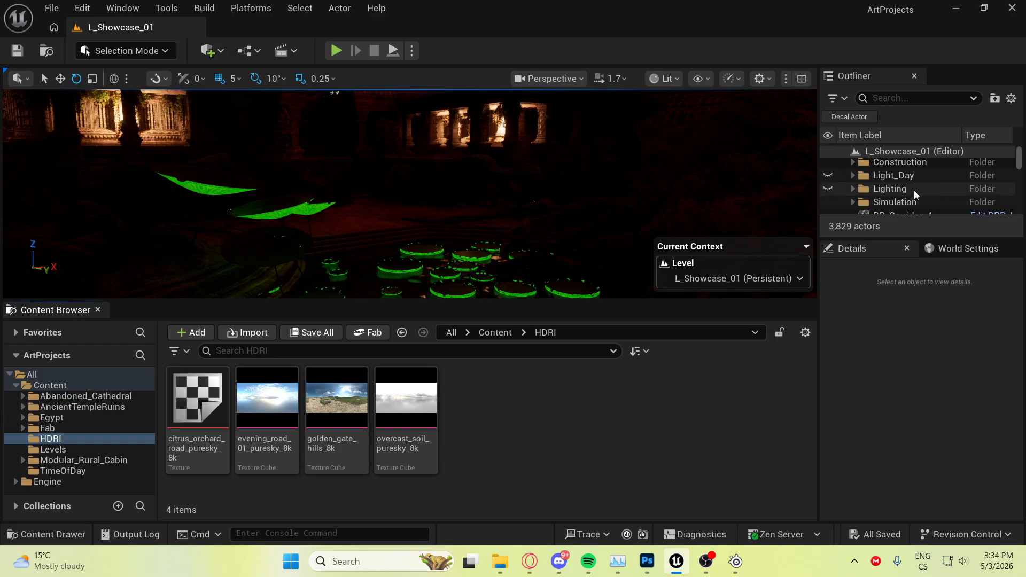
# Create an Outliner folder named Day and make it the current folder for new actors
pyautogui.click(995, 99)
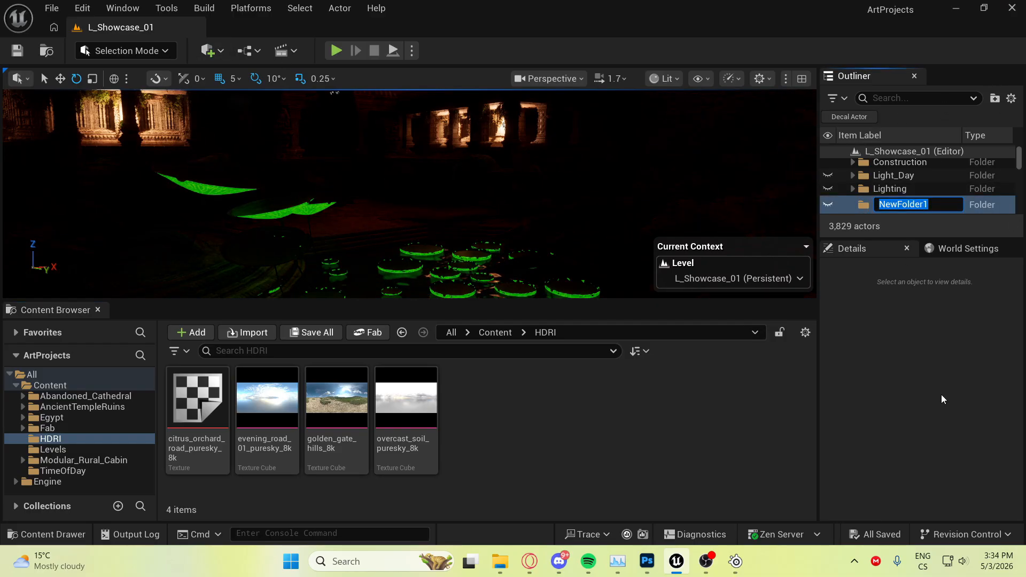
pyautogui.write('Day')
pyautogui.press('Return')
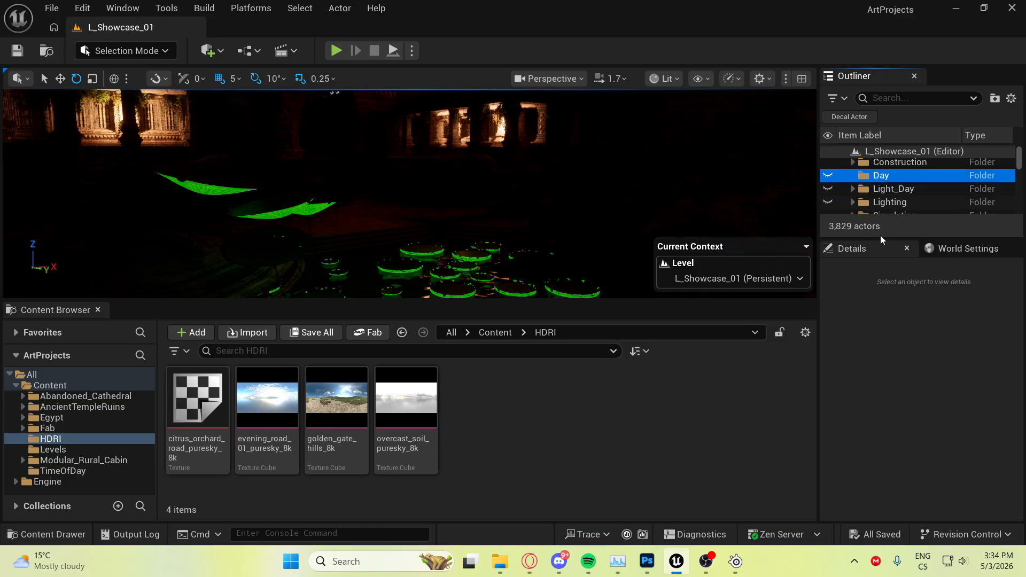
pyautogui.rightClick(938, 179)
pyautogui.moveTo(942, 244)
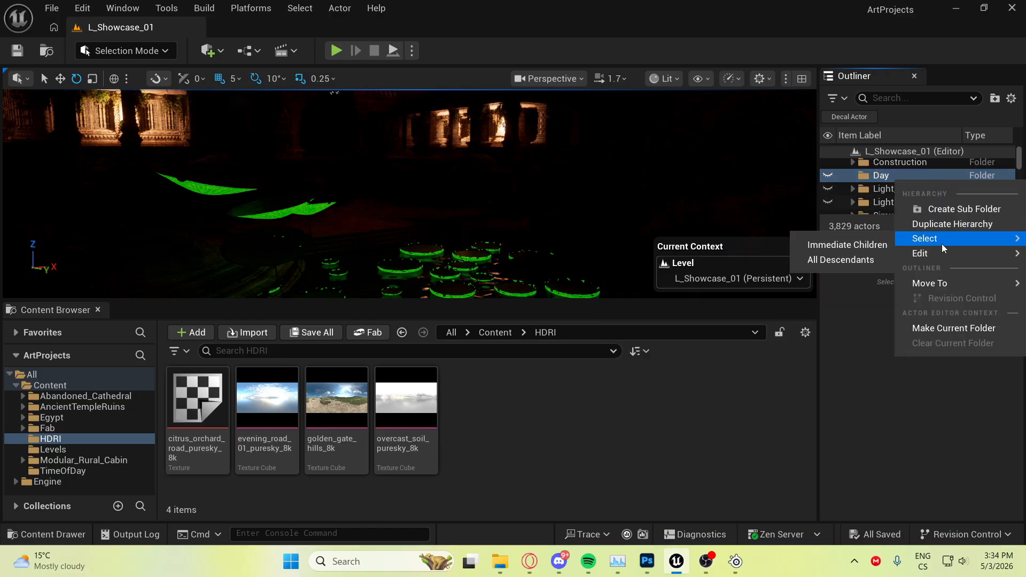
pyautogui.moveTo(930, 285)
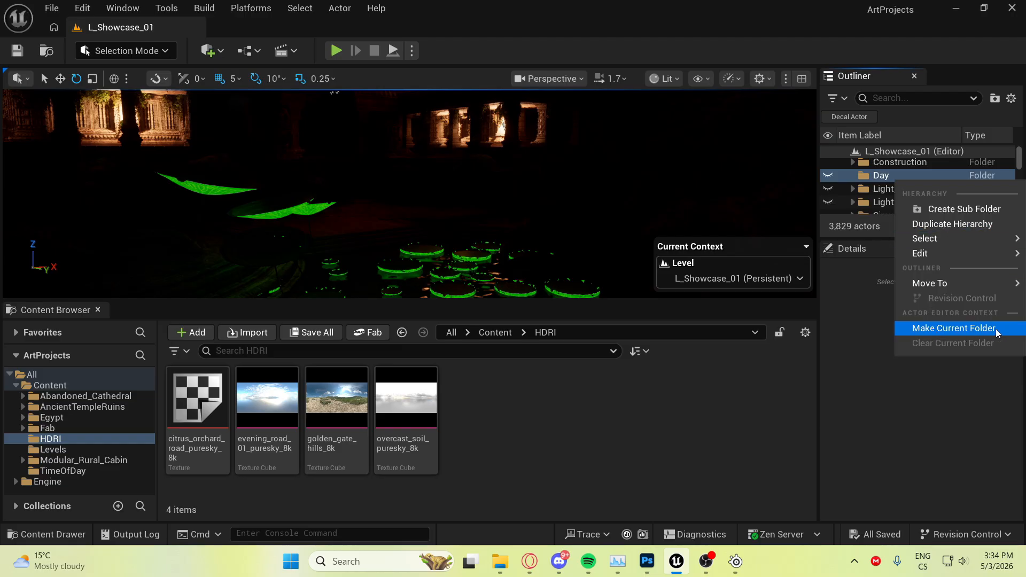
pyautogui.click(959, 329)
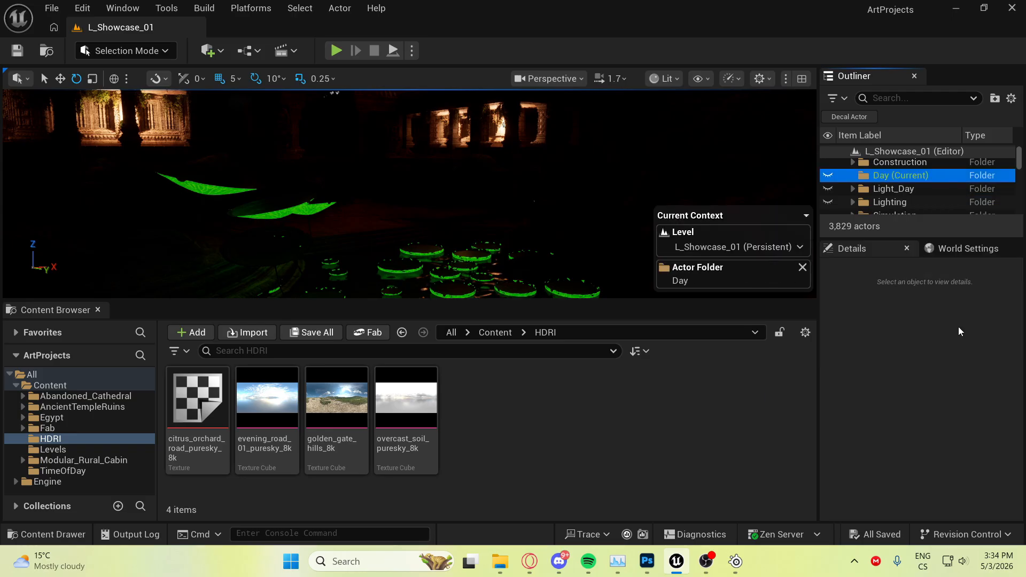
# Find HDRI Backdrop with the search "hdr" and add it to the level
pyautogui.click(211, 51)
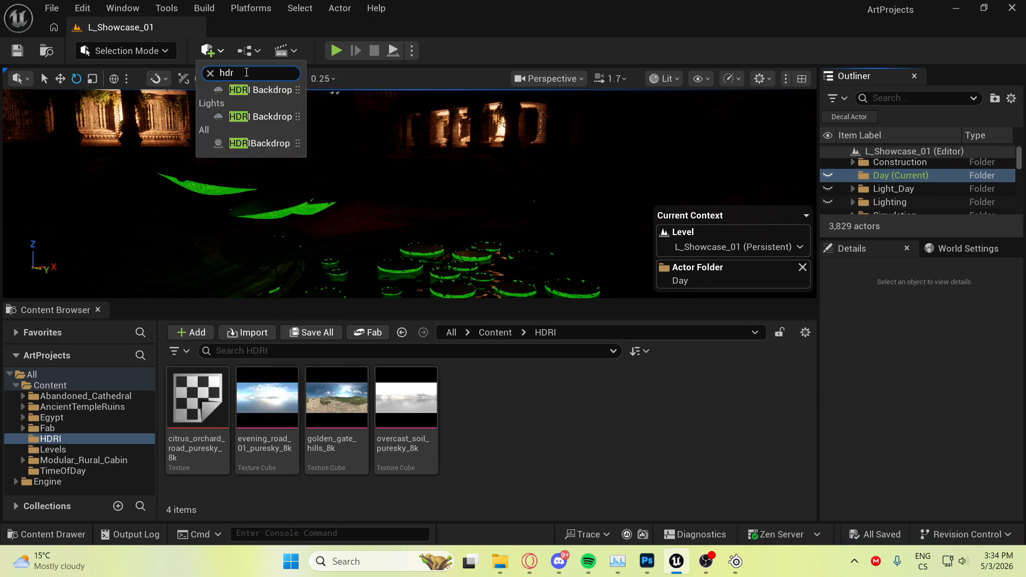
pyautogui.click(253, 88)
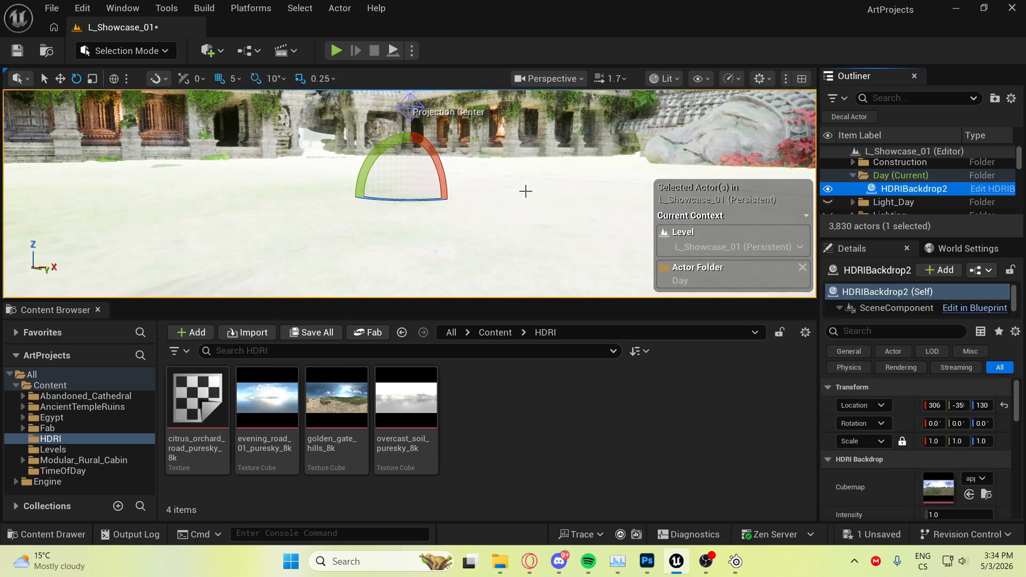
pyautogui.moveTo(486, 211); pyautogui.dragTo(742, 214, button='right')
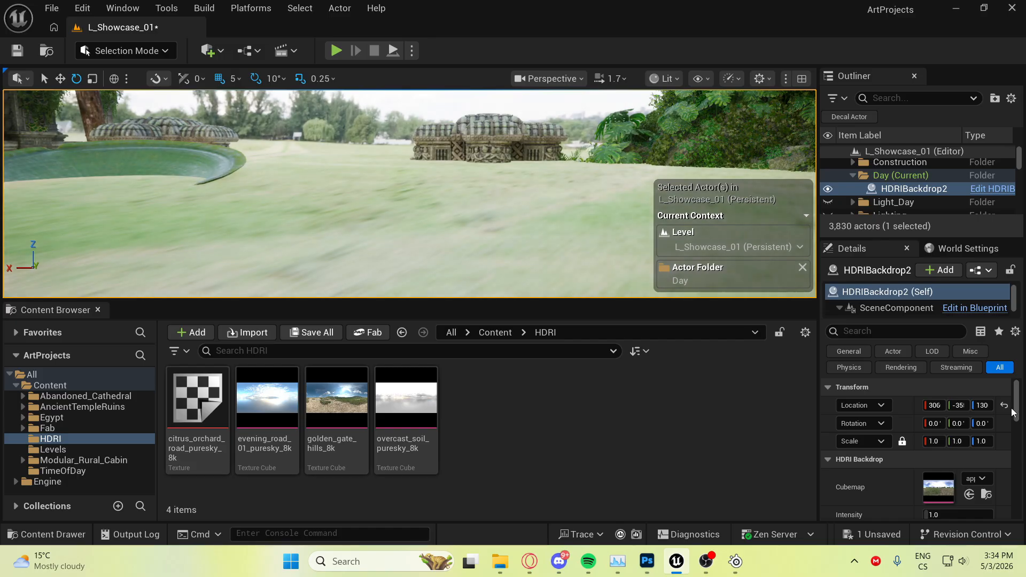
# Try the HDRI backdrop at a Z location of 0, and lower it to -5000
pyautogui.click(982, 406)
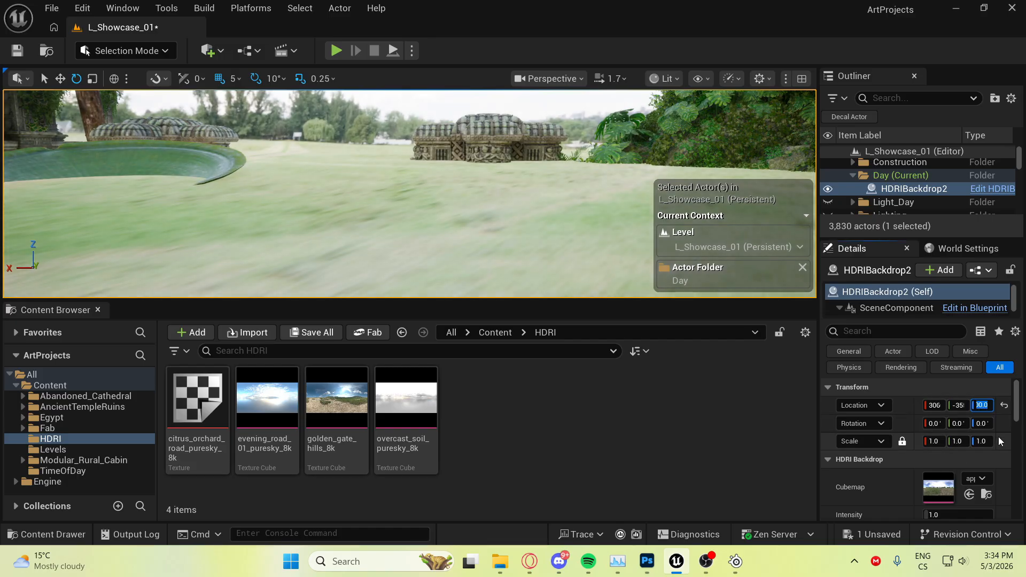
pyautogui.press('Return')
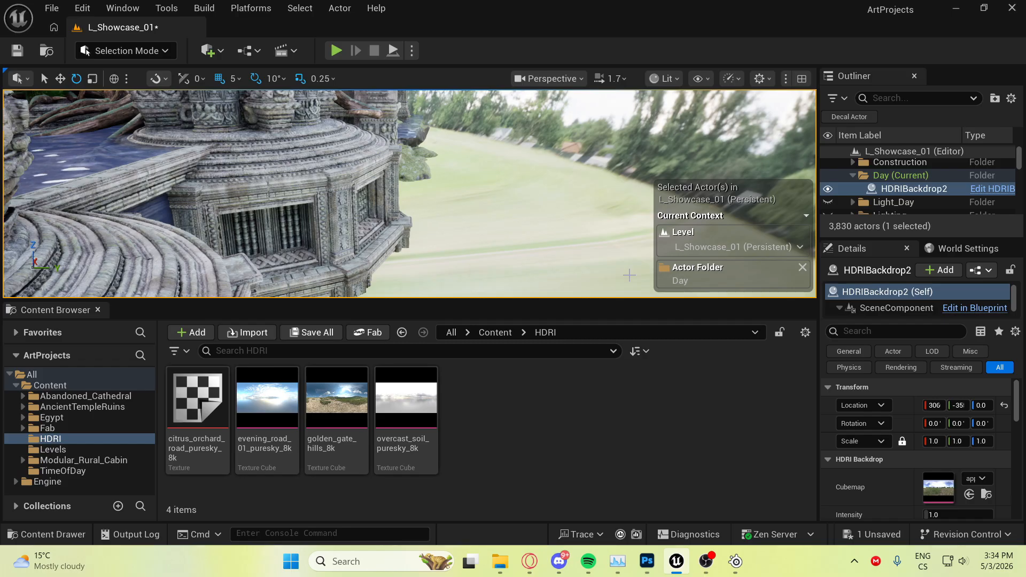
pyautogui.click(982, 405)
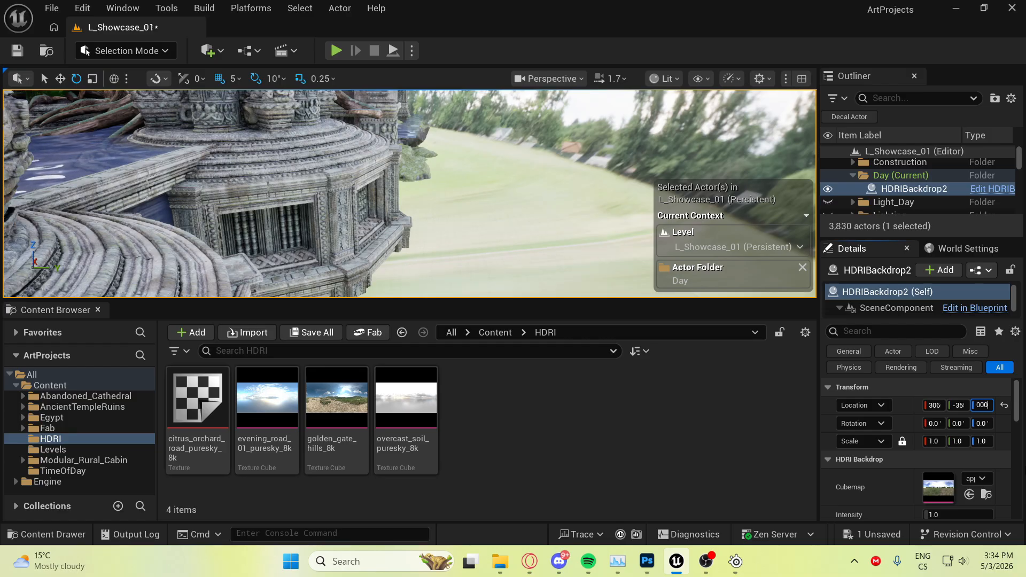
pyautogui.press('Return')
# Set the HDRI backdrop's size to 1500
pyautogui.moveTo(410, 193); pyautogui.dragTo(326, 184, button='right')
pyautogui.press('w')
pyautogui.scroll(-2, 939, 466)
pyautogui.click(949, 447)
pyautogui.write('00.0')
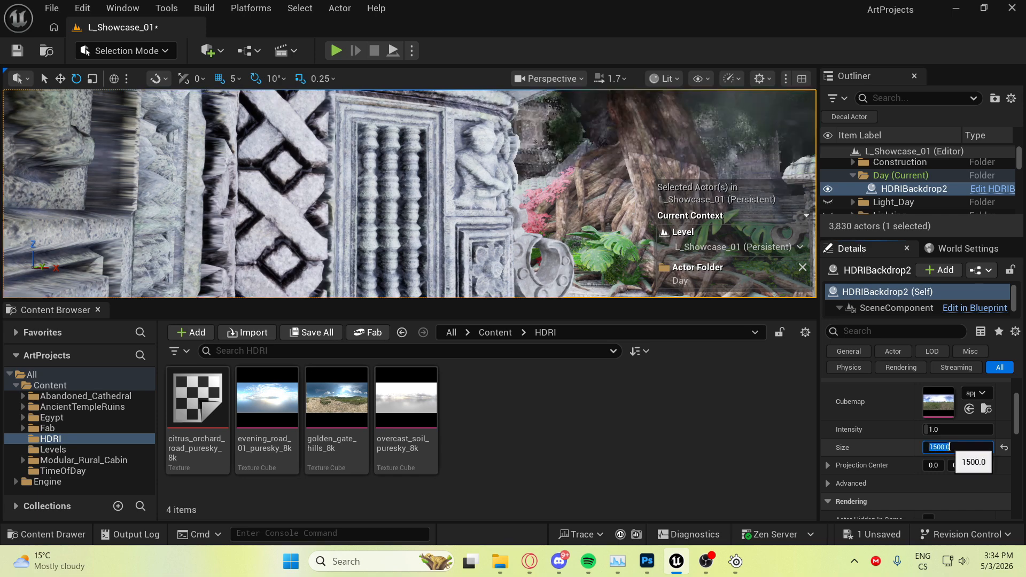
pyautogui.press('Return')
# Set the HDRI backdrop's Z location to -750 and inspect how its ground sits around the temple
pyautogui.moveTo(410, 194); pyautogui.dragTo(310, 230, button='right')
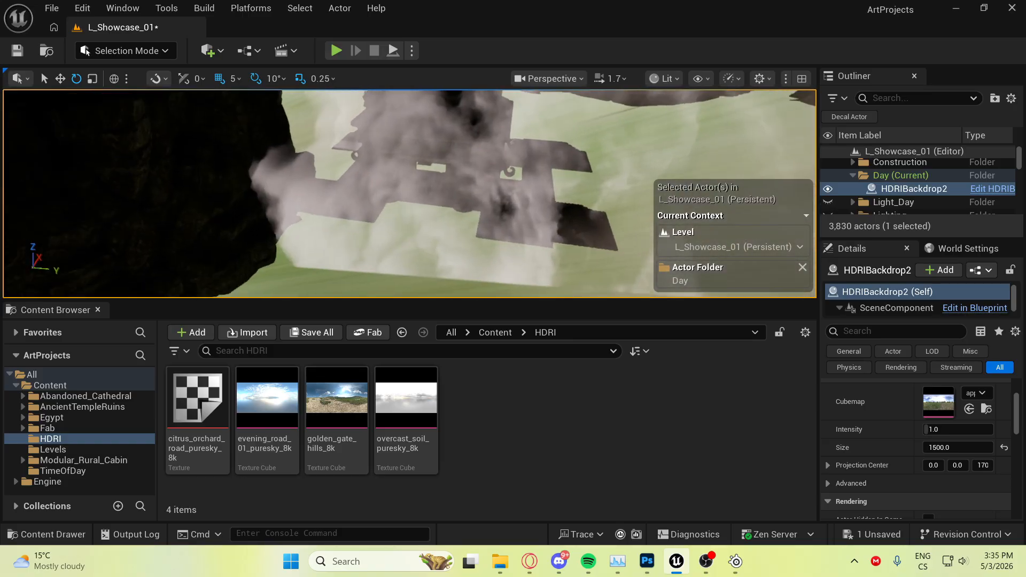
pyautogui.scroll(3, 977, 422)
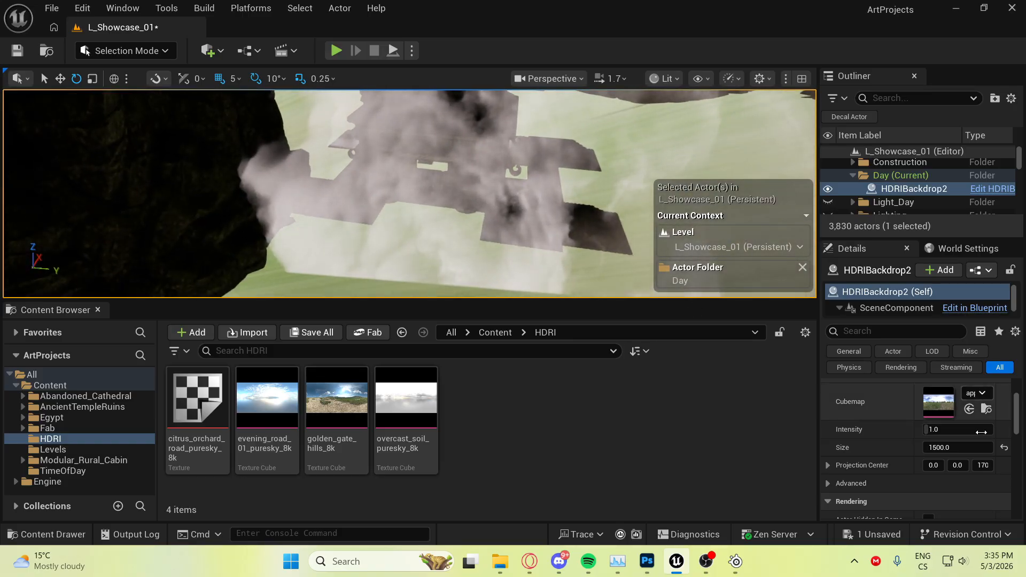
pyautogui.click(978, 405)
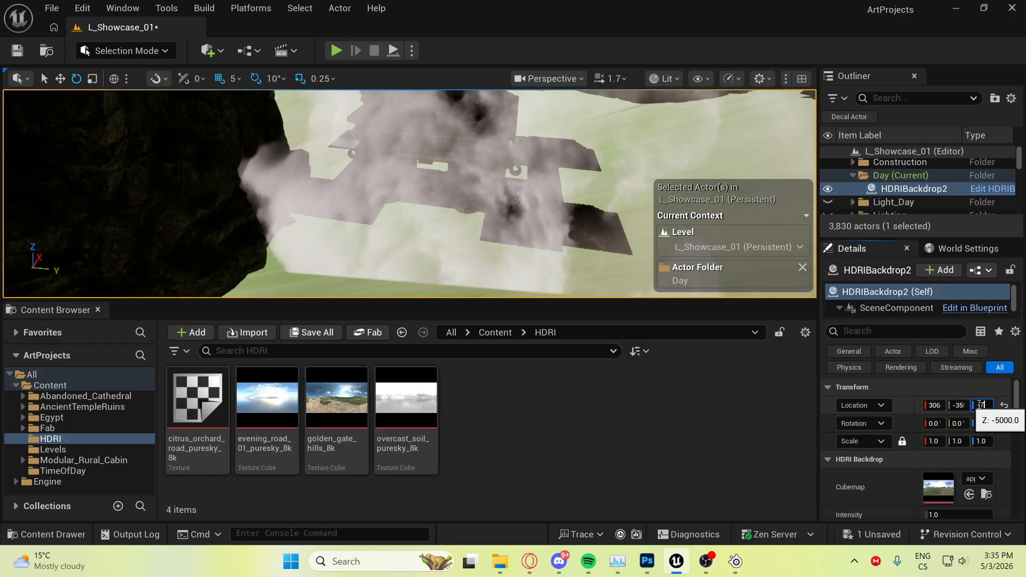
pyautogui.write('-750')
pyautogui.press('Return')
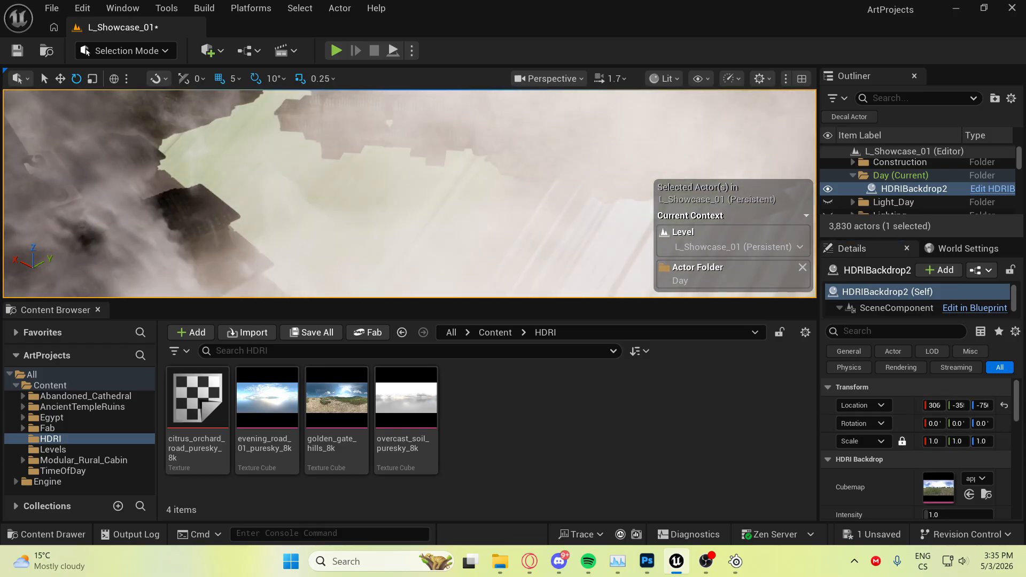
pyautogui.moveTo(409, 193); pyautogui.dragTo(374, 193, button='right')
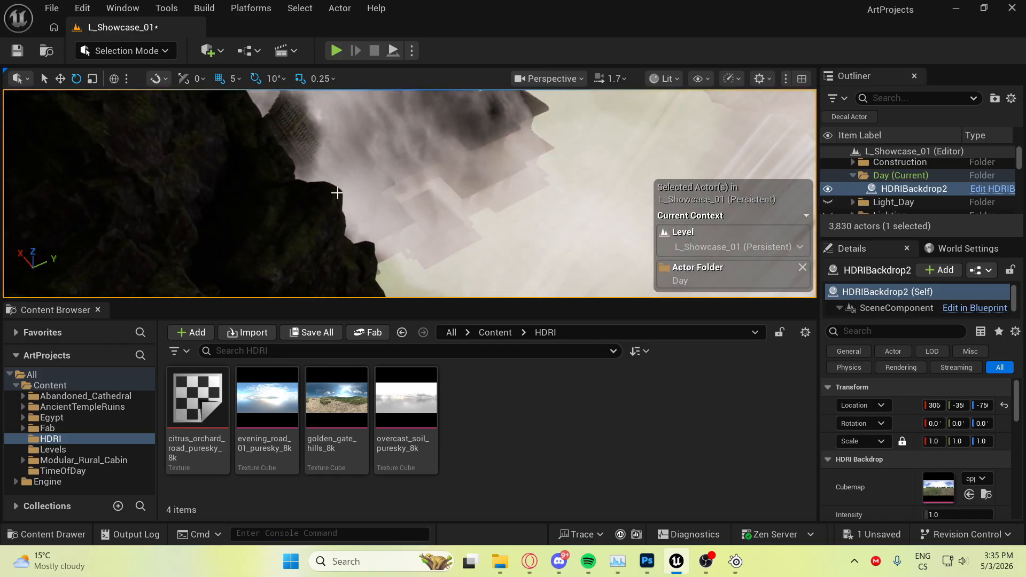
pyautogui.moveTo(374, 192); pyautogui.dragTo(284, 142, button='right')
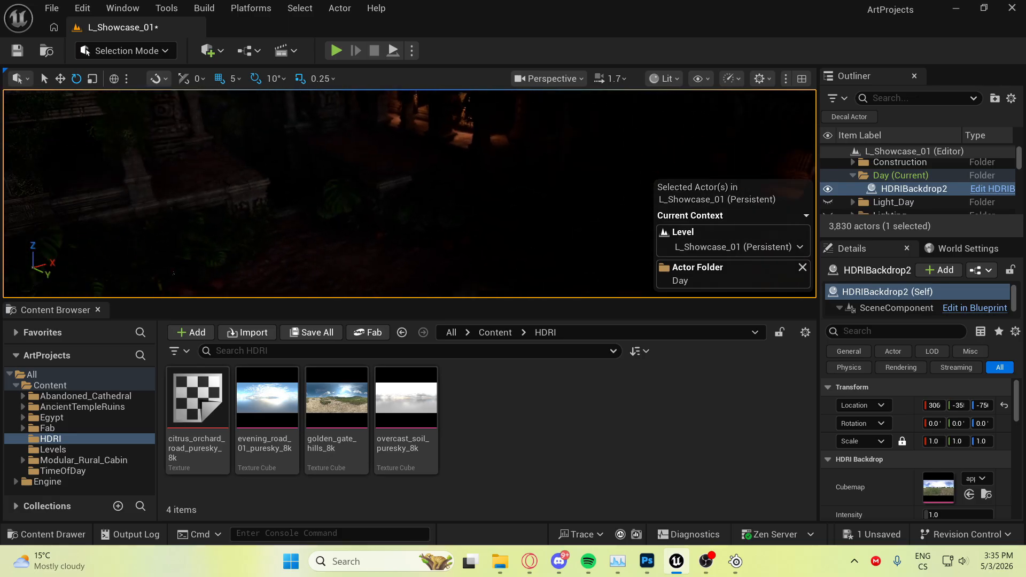
# Set the HDRI backdrop's intensity to 100 and inspect the brighter lighting on the temple facade
pyautogui.scroll(-2, 894, 468)
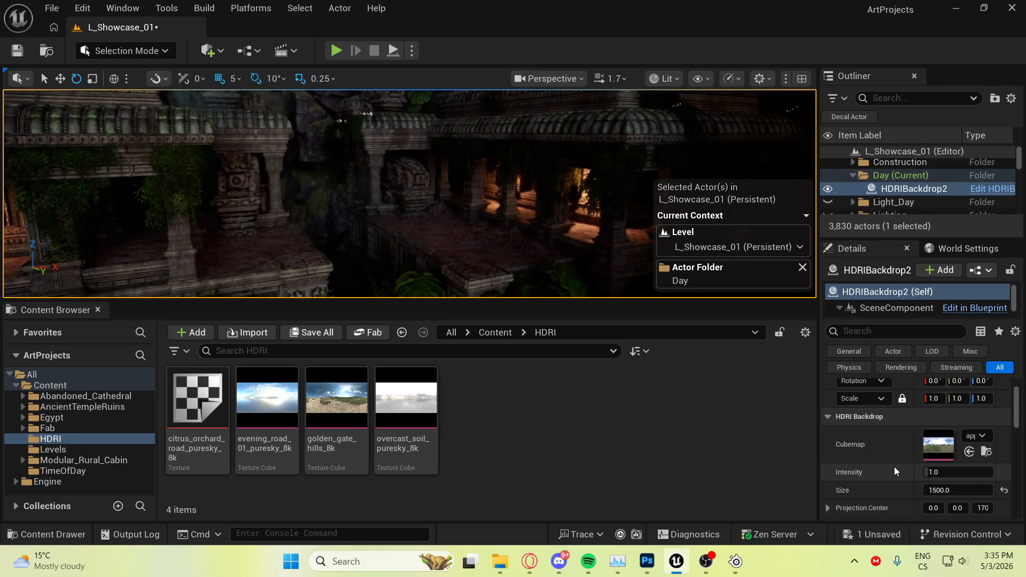
pyautogui.click(930, 473)
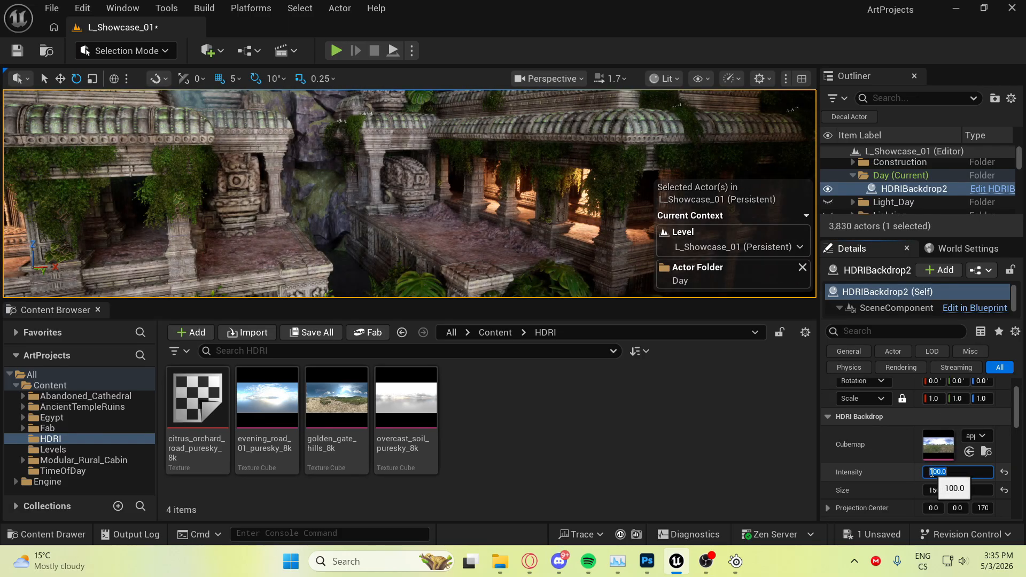
pyautogui.moveTo(534, 187); pyautogui.dragTo(396, 161, button='right')
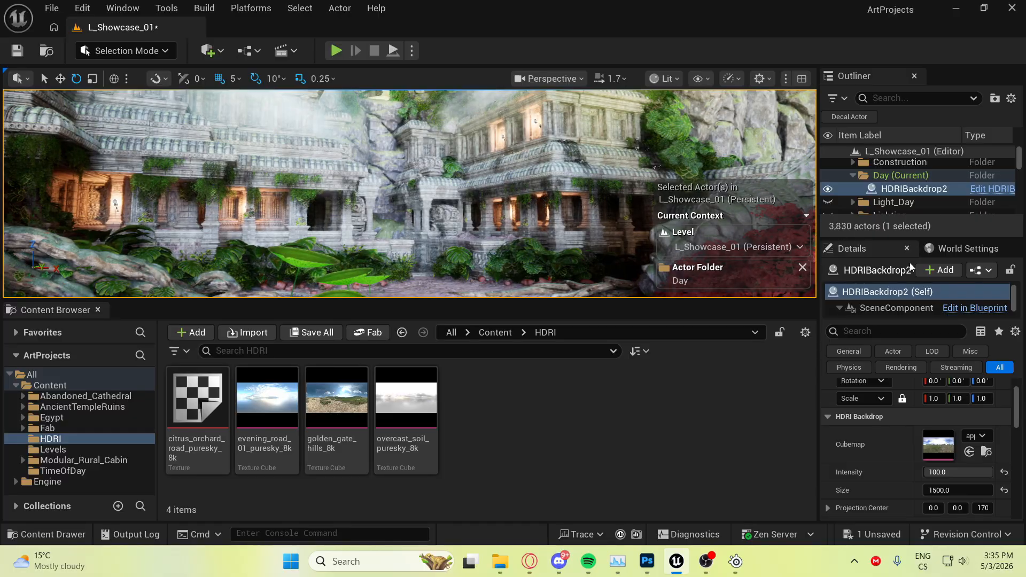
# Set the source type of the HDRI backdrop's Skylight component to SLS Specified Cubemap
pyautogui.scroll(-2, 882, 299)
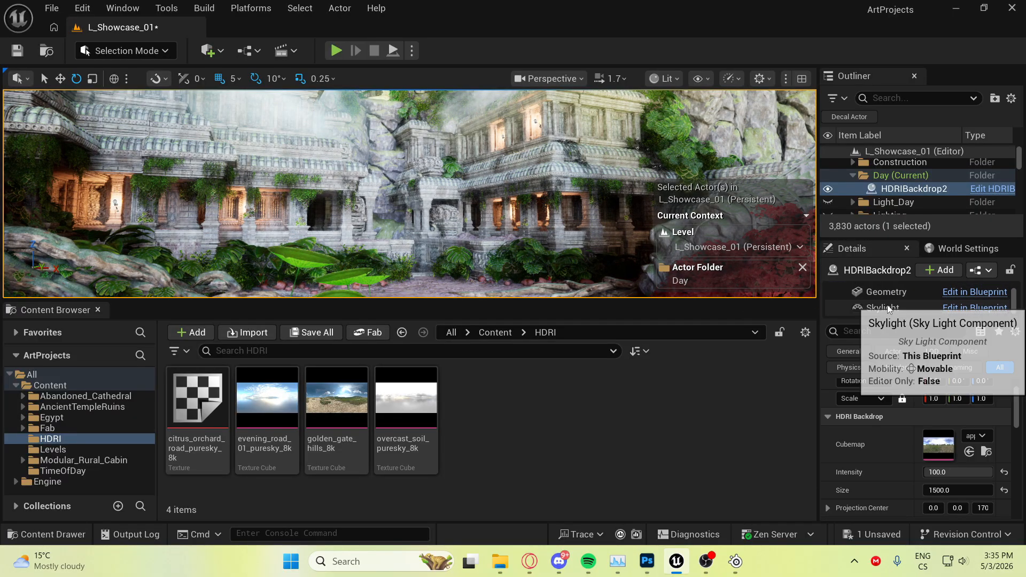
pyautogui.click(888, 309)
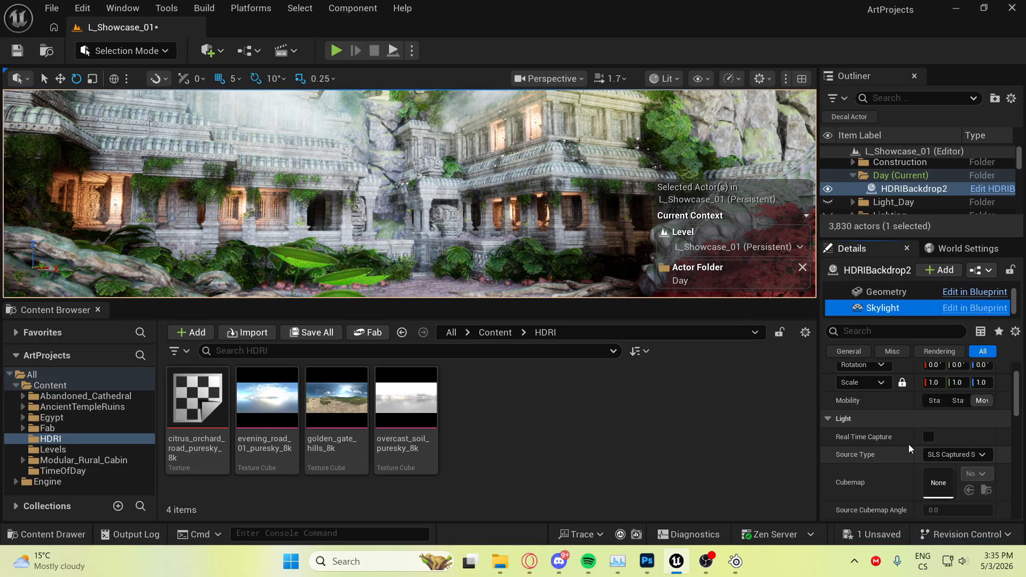
pyautogui.click(928, 436)
pyautogui.click(949, 454)
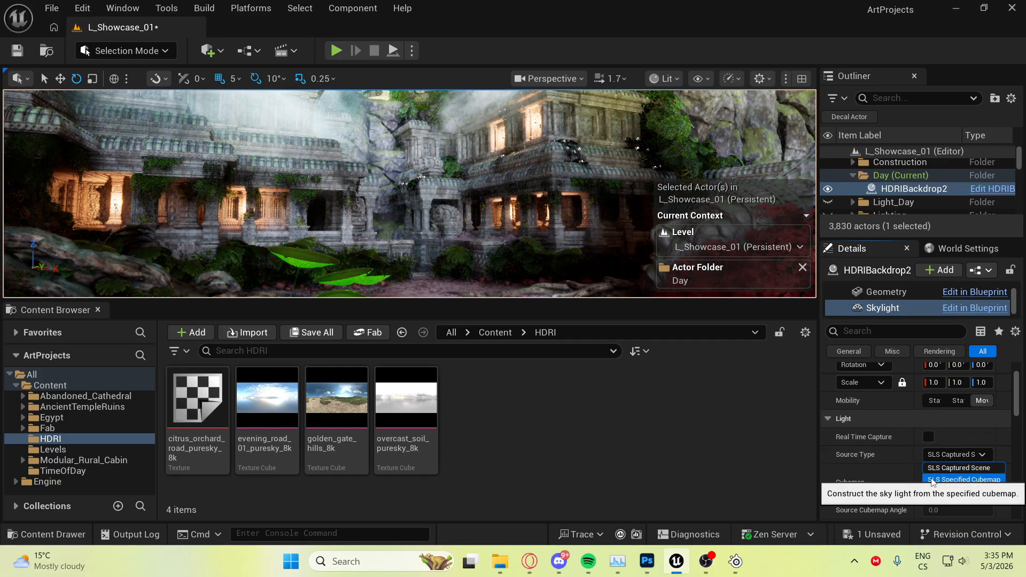
pyautogui.click(932, 479)
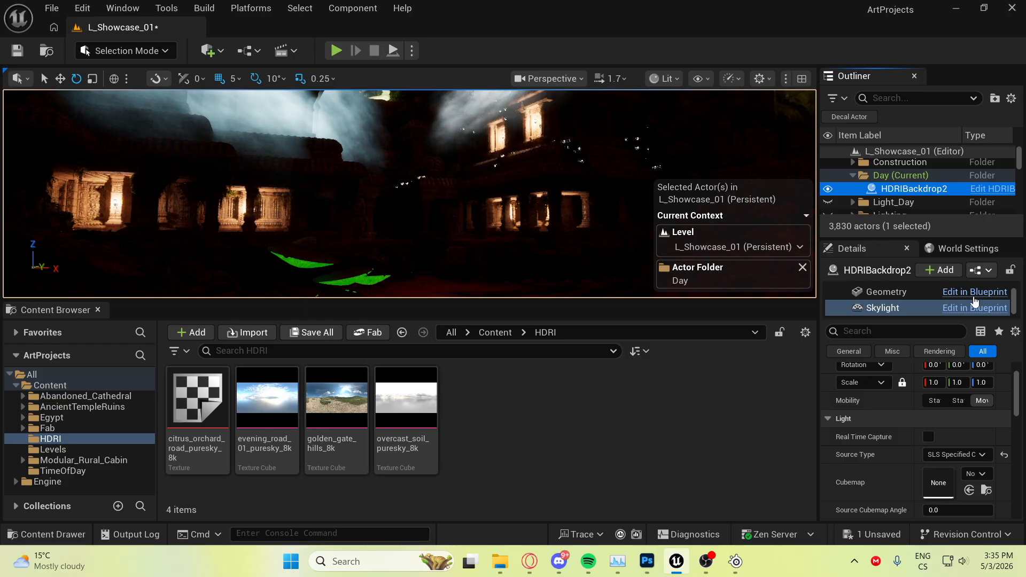
# Assign the evening_road_01_puresky_8k texture as the HDRI backdrop's cubemap
pyautogui.click(902, 291)
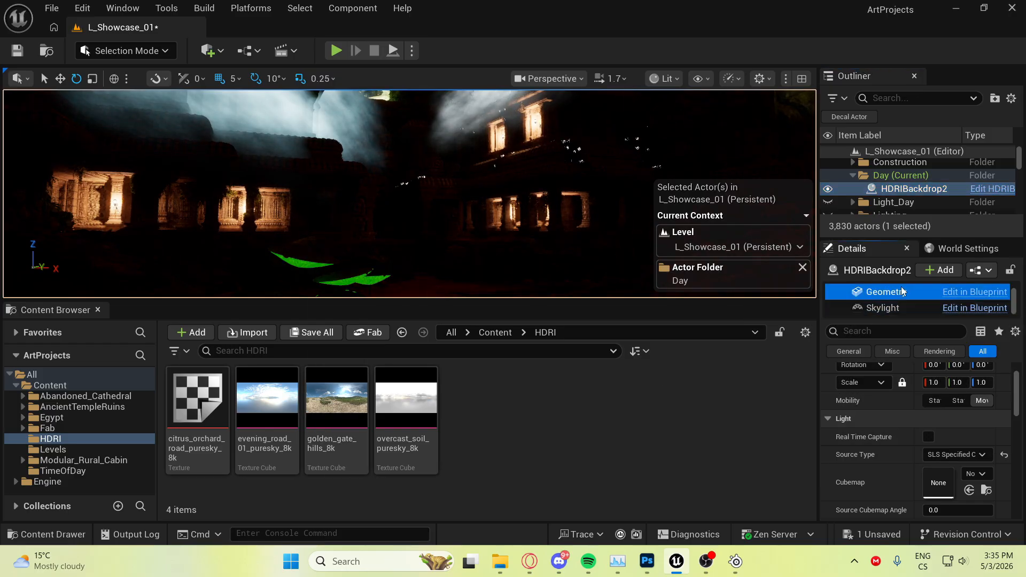
pyautogui.click(899, 291)
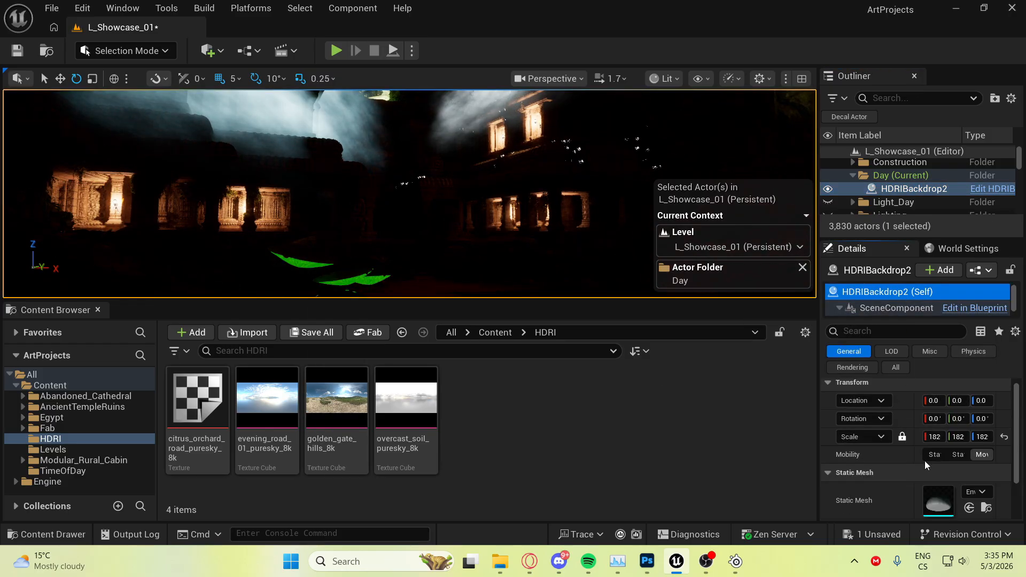
pyautogui.click(896, 367)
pyautogui.scroll(-2, 896, 471)
pyautogui.scroll(2, 896, 471)
pyautogui.moveTo(266, 402); pyautogui.dragTo(938, 420)
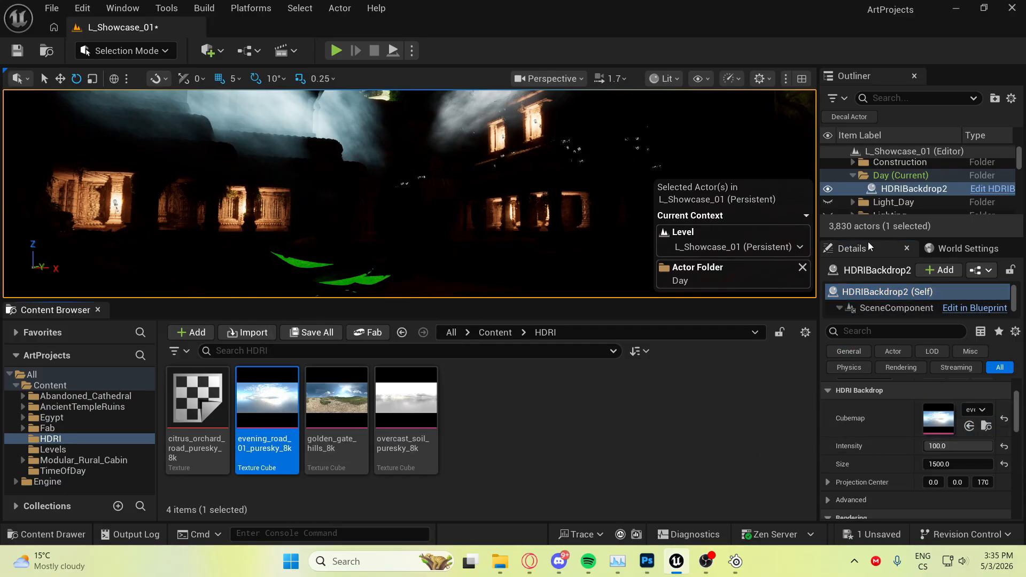
# Assign evening_road_01_puresky_8k as the cubemap of the backdrop's Skylight component as well
pyautogui.scroll(-2, 896, 298)
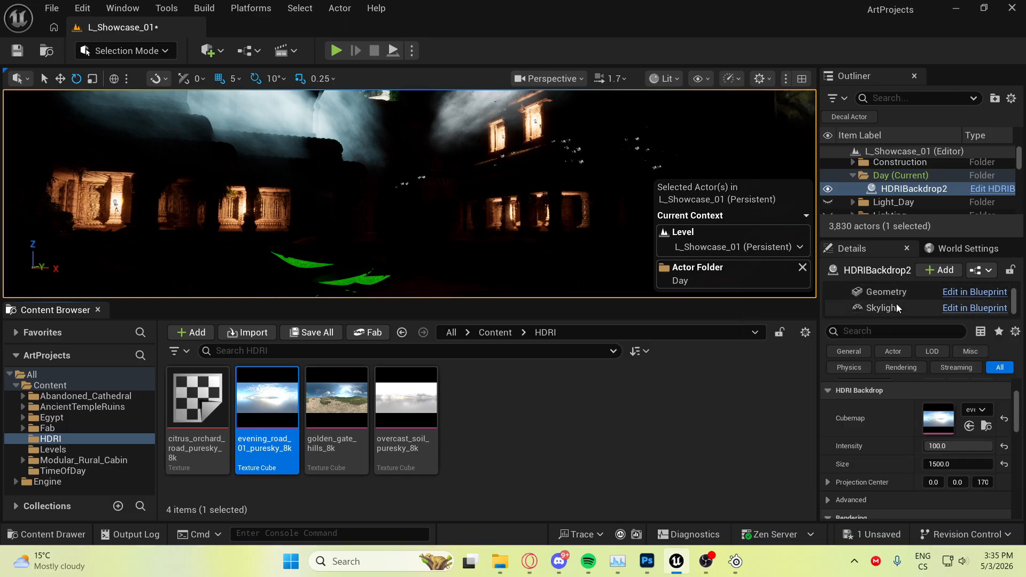
pyautogui.click(895, 306)
pyautogui.scroll(-2, 888, 433)
pyautogui.moveTo(266, 401); pyautogui.dragTo(798, 435)
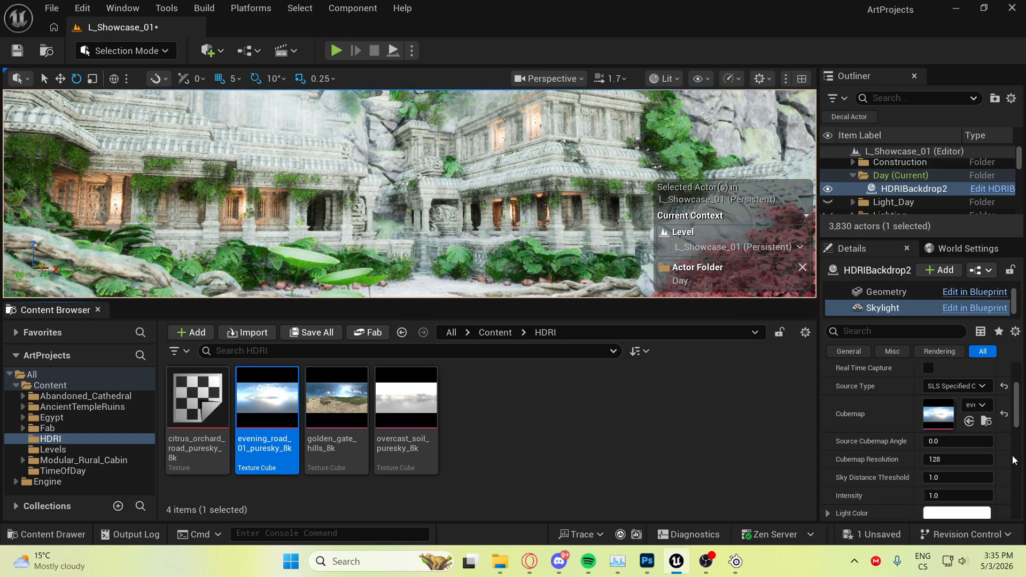
# Set the Skylight component's intensity to 1500 and check the lighting around the lily pond
pyautogui.scroll(-2, 916, 476)
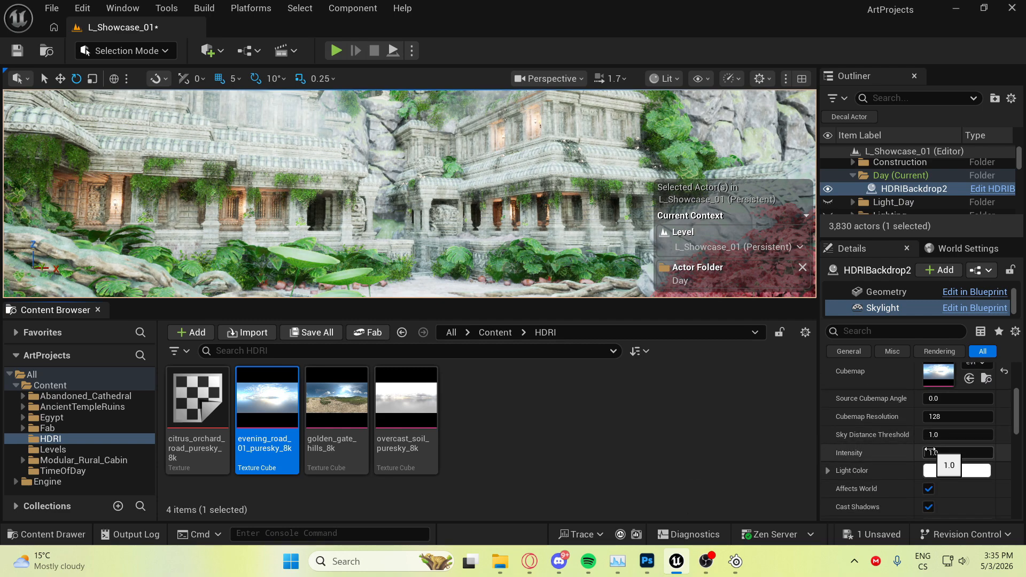
pyautogui.click(939, 452)
pyautogui.write('1500')
pyautogui.press('Return')
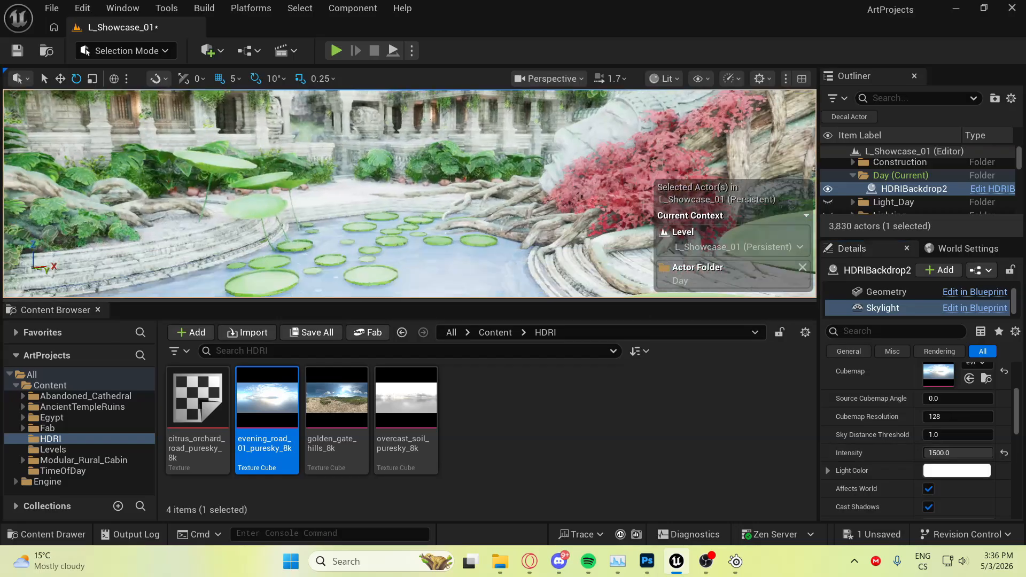
pyautogui.moveTo(513, 203)
pyautogui.mouseDown(button='right')
pyautogui.moveTo(373, 213)
pyautogui.moveTo(481, 187)
pyautogui.mouseUp(button='right')
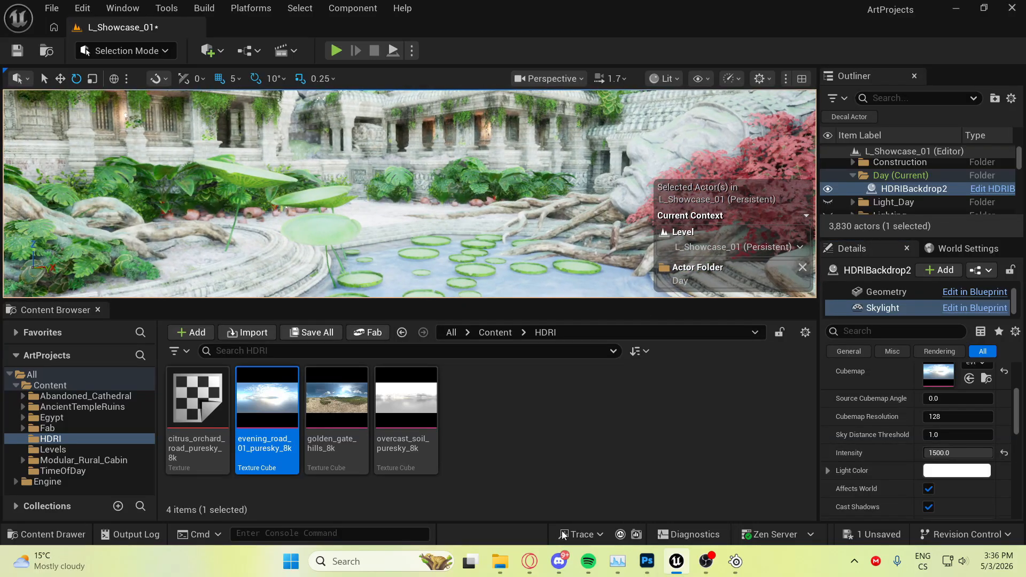
# Switch to the Opera browser and capture the Evening Road 01 (Pure Sky) preview with its sample spheres on Poly Haven
pyautogui.click(530, 562)
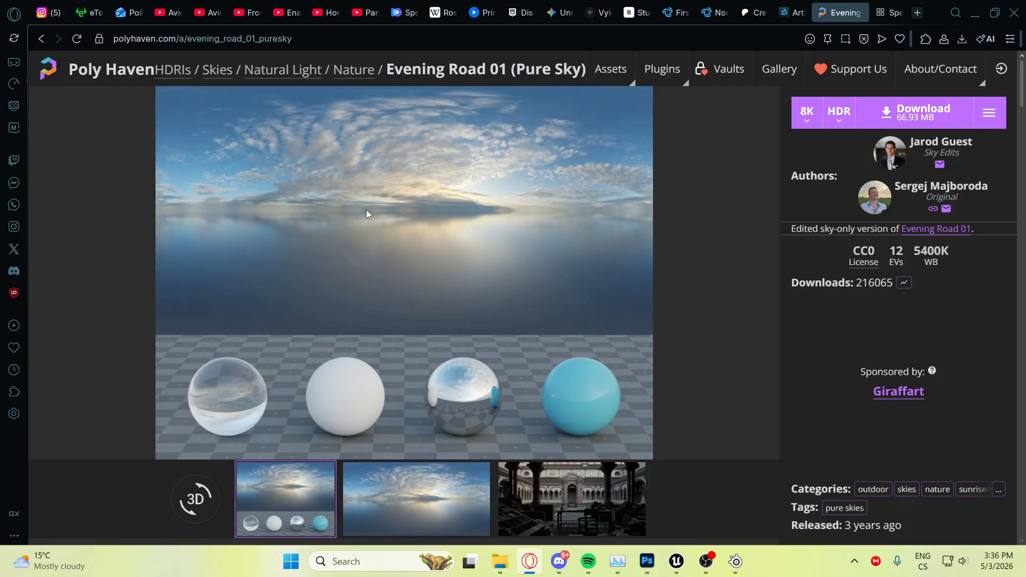
pyautogui.press('super+shift+s')
pyautogui.moveTo(144, 104); pyautogui.dragTo(656, 460)
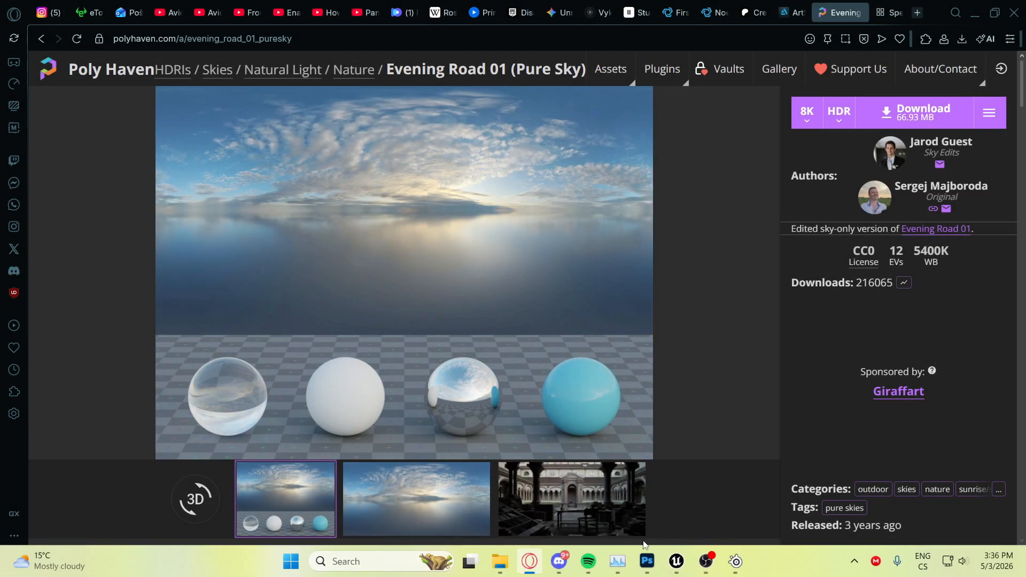
# Switch to Photoshop and paste the captured sky preview into a new document sized to it
pyautogui.click(647, 561)
pyautogui.click(29, 9)
pyautogui.click(44, 24)
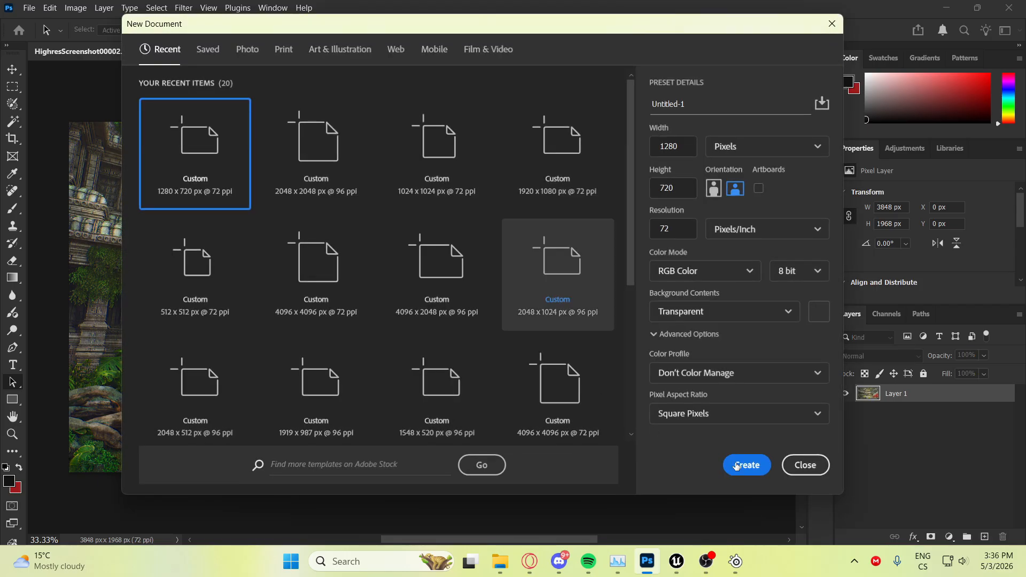
pyautogui.click(736, 466)
pyautogui.hotkey('ctrl', 'v')
pyautogui.keyDown('alt'); pyautogui.scroll(3, 636, 435); pyautogui.keyUp('alt')
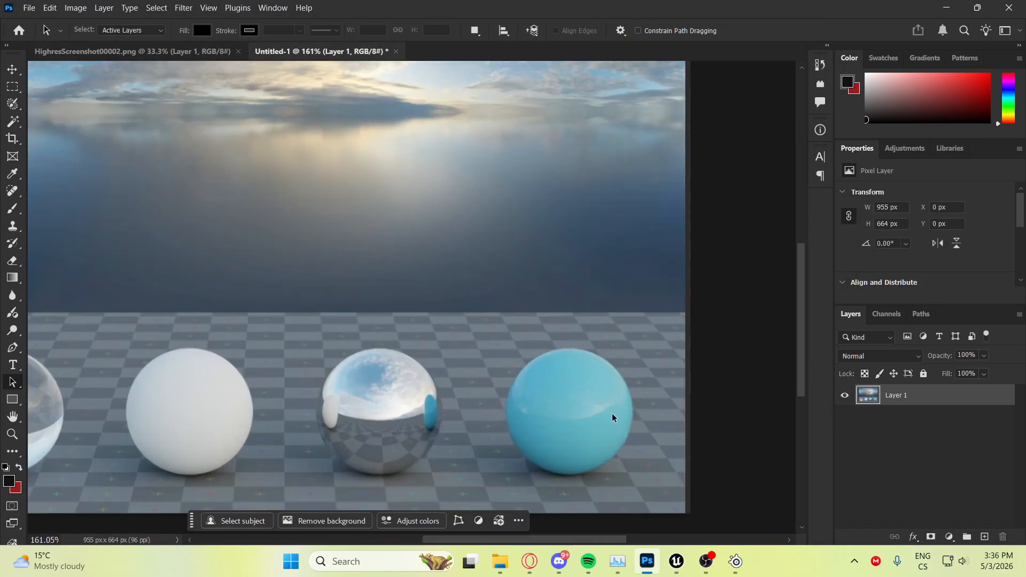
pyautogui.keyDown('alt'); pyautogui.scroll(3, 612, 417); pyautogui.keyUp('alt')
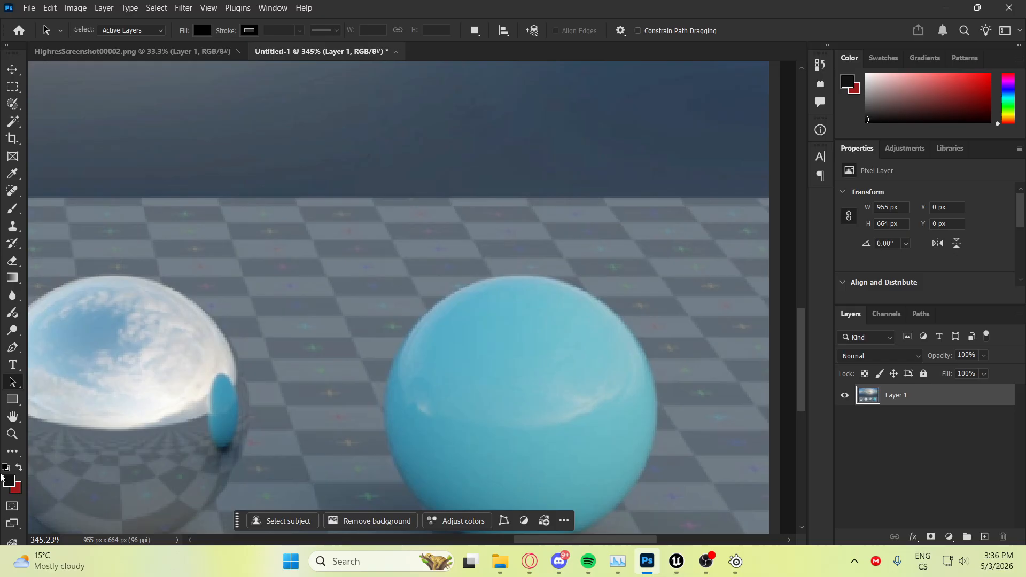
# Sample the blue sphere's color as the foreground color, hex 429ab1
pyautogui.click(8, 480)
pyautogui.click(433, 434)
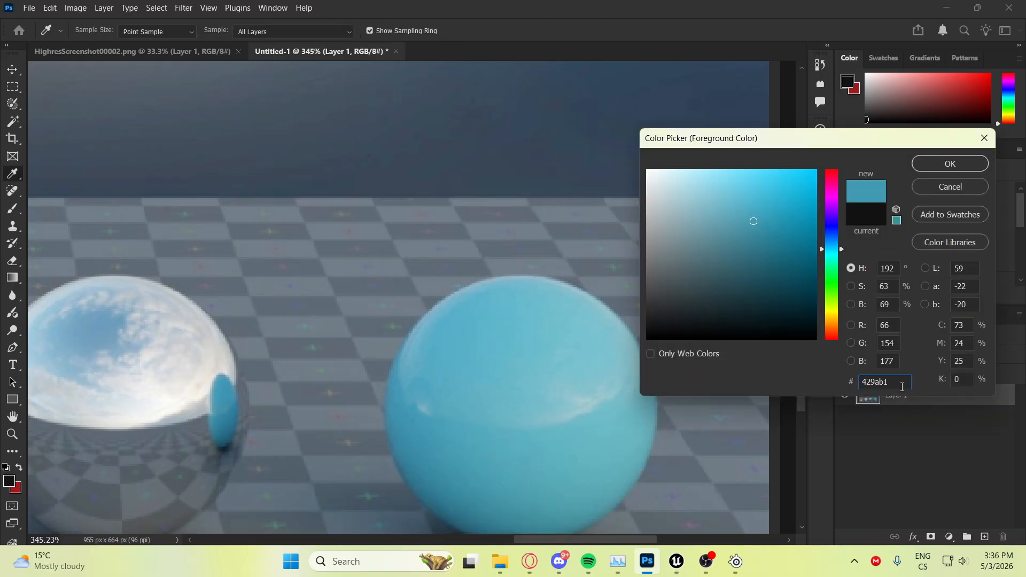
pyautogui.click(949, 164)
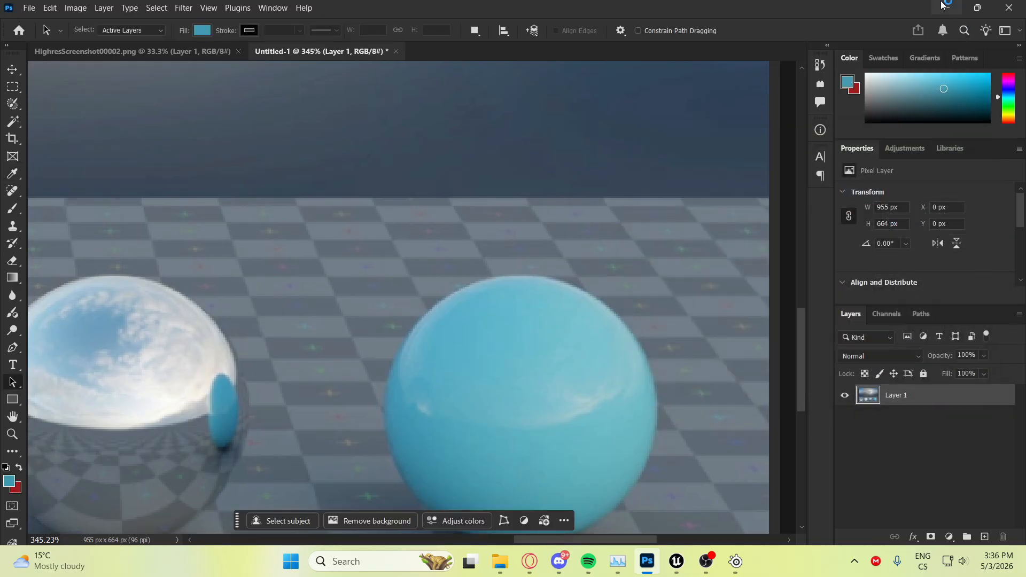
# Return to Unreal Editor and set the Skylight's light color to the sampled blue, hex 429ab1
pyautogui.hotkey('alt', 'Tab')
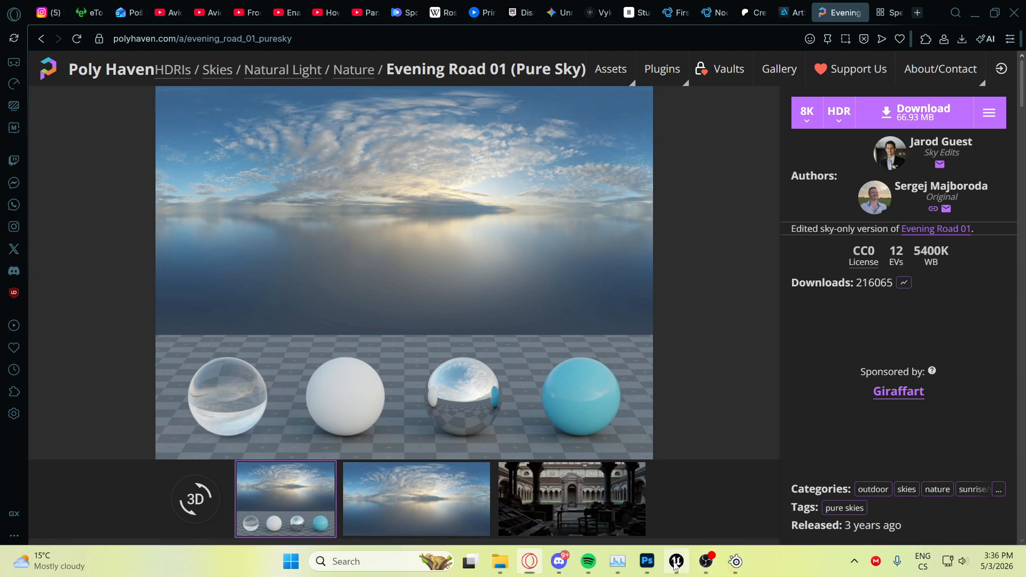
pyautogui.click(674, 561)
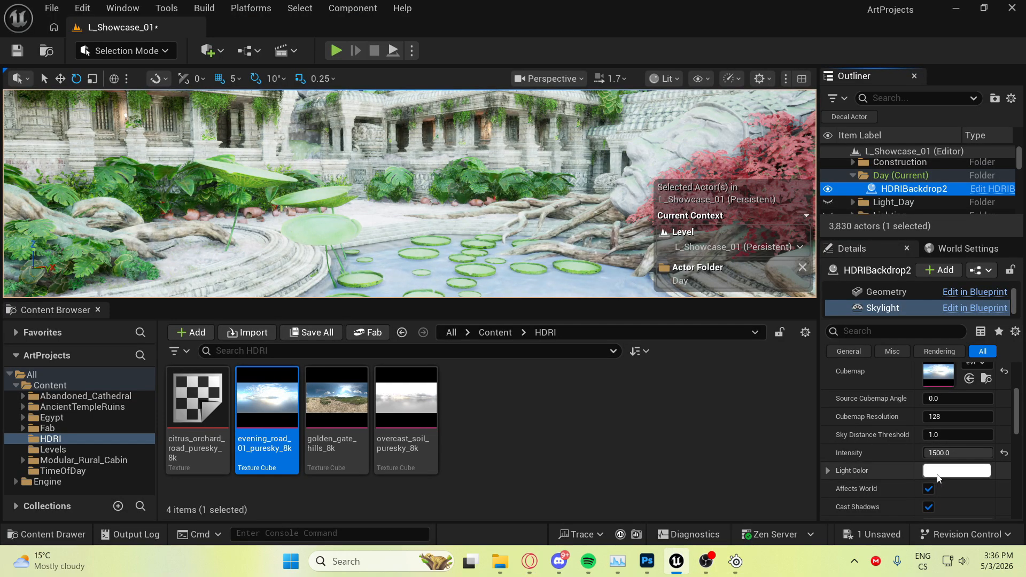
pyautogui.click(937, 472)
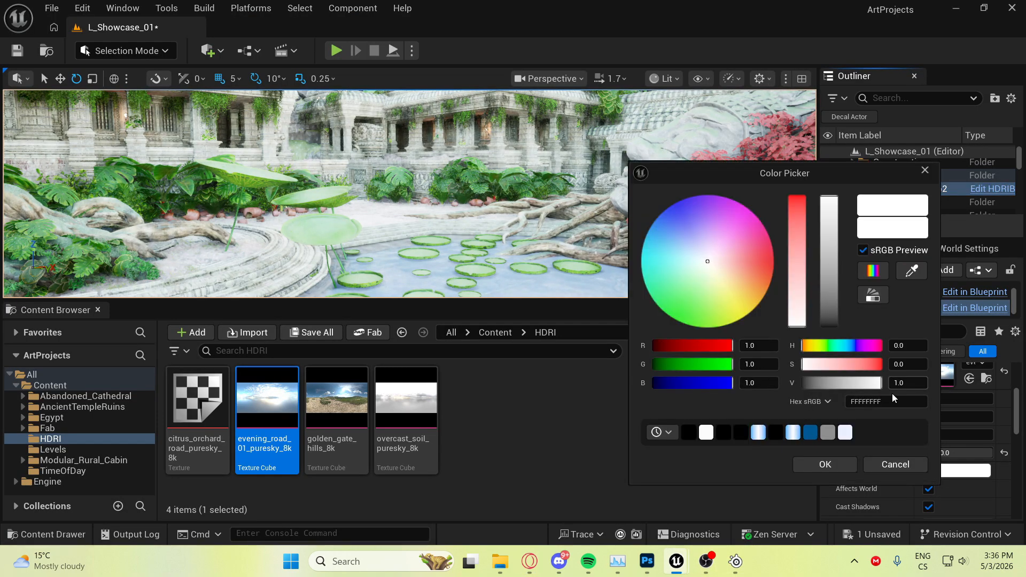
pyautogui.press('Return')
pyautogui.moveTo(588, 213); pyautogui.dragTo(534, 203, button='right')
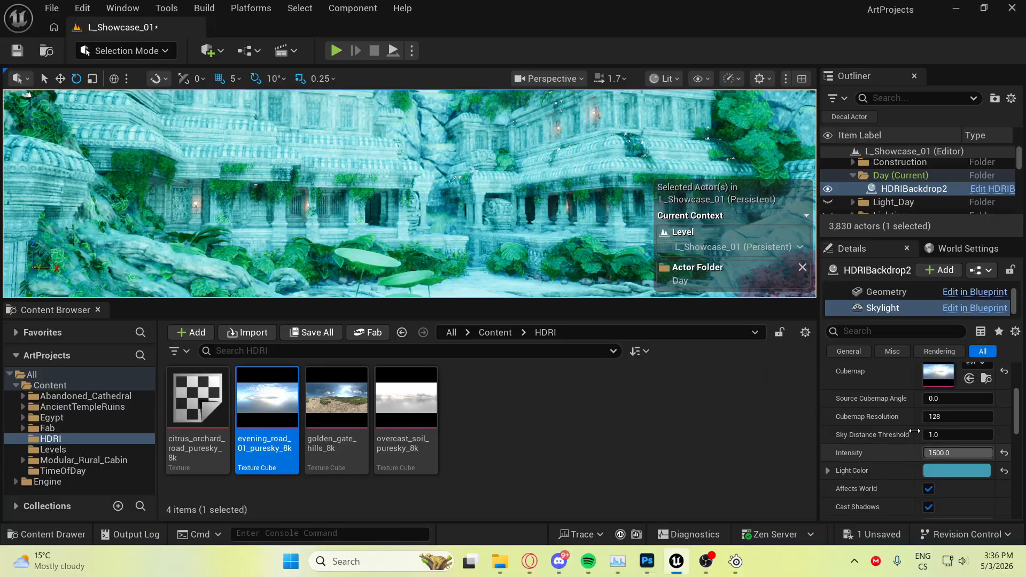
# Reduce the saturation of the Skylight's light color to about 0.35 for a paler grey-blue
pyautogui.click(956, 470)
pyautogui.moveTo(805, 246); pyautogui.dragTo(808, 277)
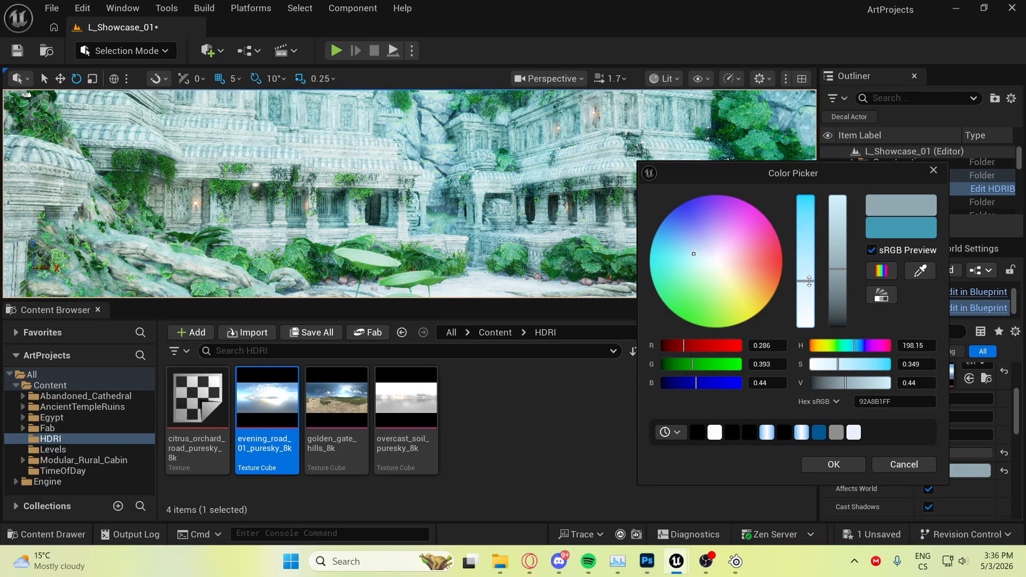
pyautogui.click(834, 464)
pyautogui.moveTo(534, 214); pyautogui.dragTo(427, 219, button='right')
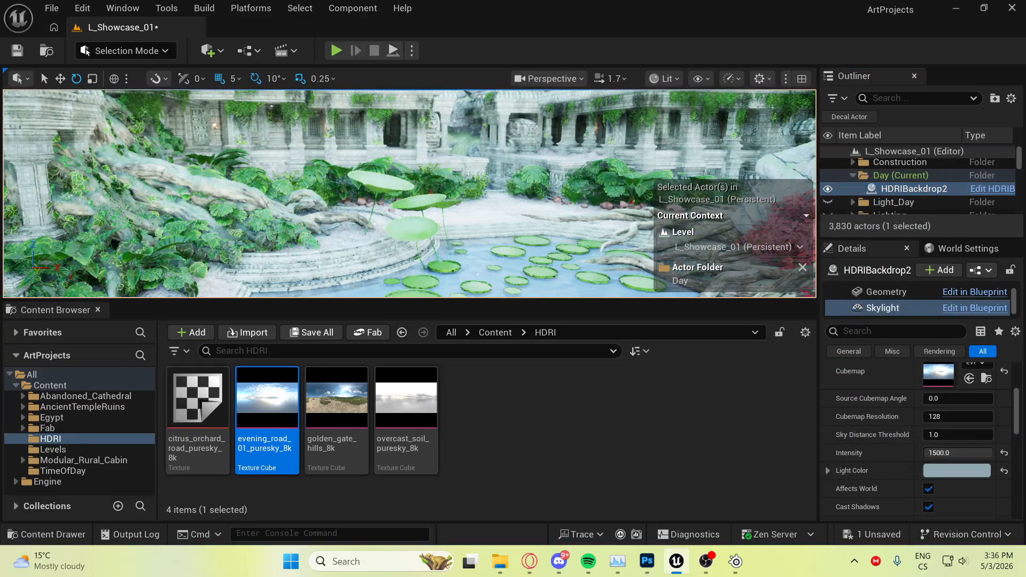
# Desaturate the Skylight's light color slightly further and compare the temple's look with the Poly Haven sky preview
pyautogui.click(936, 470)
pyautogui.moveTo(789, 292); pyautogui.dragTo(797, 292)
pyautogui.click(815, 466)
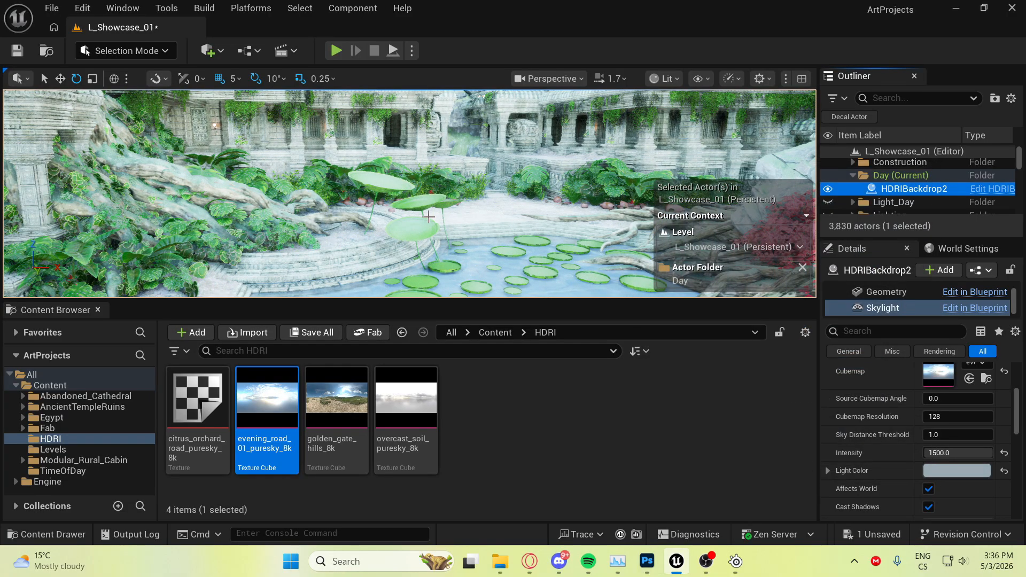
pyautogui.click(529, 561)
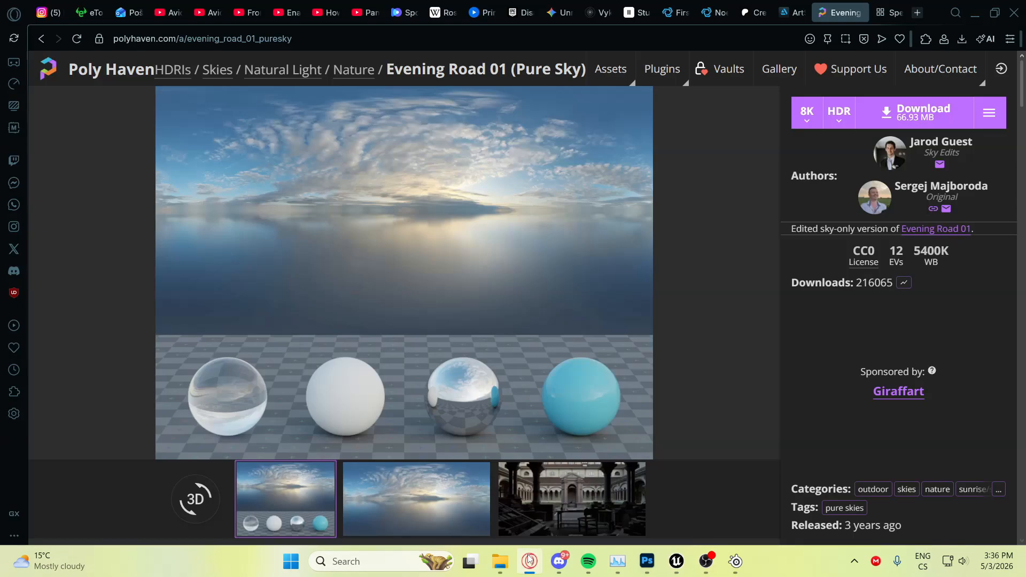
pyautogui.click(529, 561)
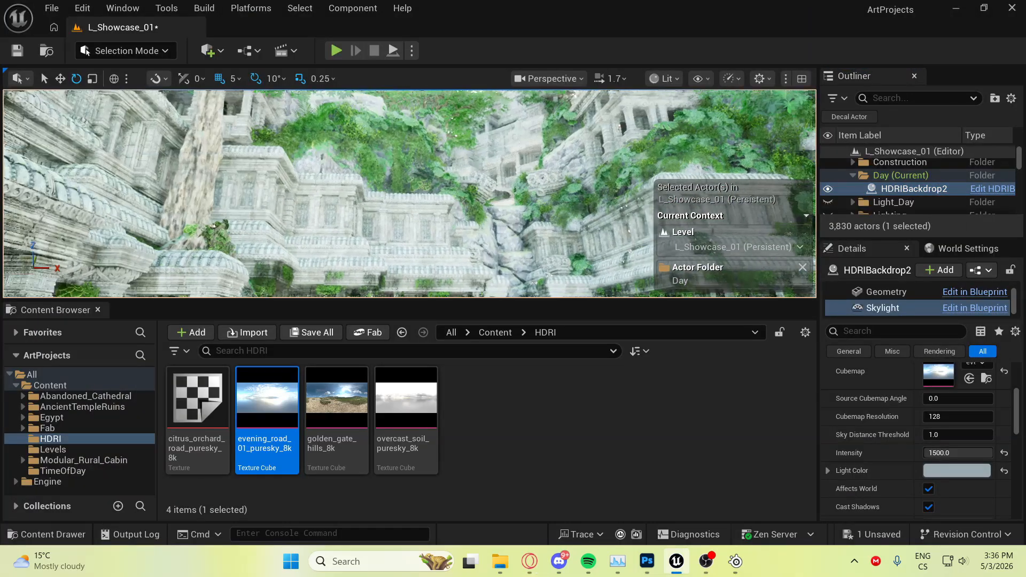
pyautogui.moveTo(409, 194); pyautogui.dragTo(532, 184, button='right')
pyautogui.press('s')
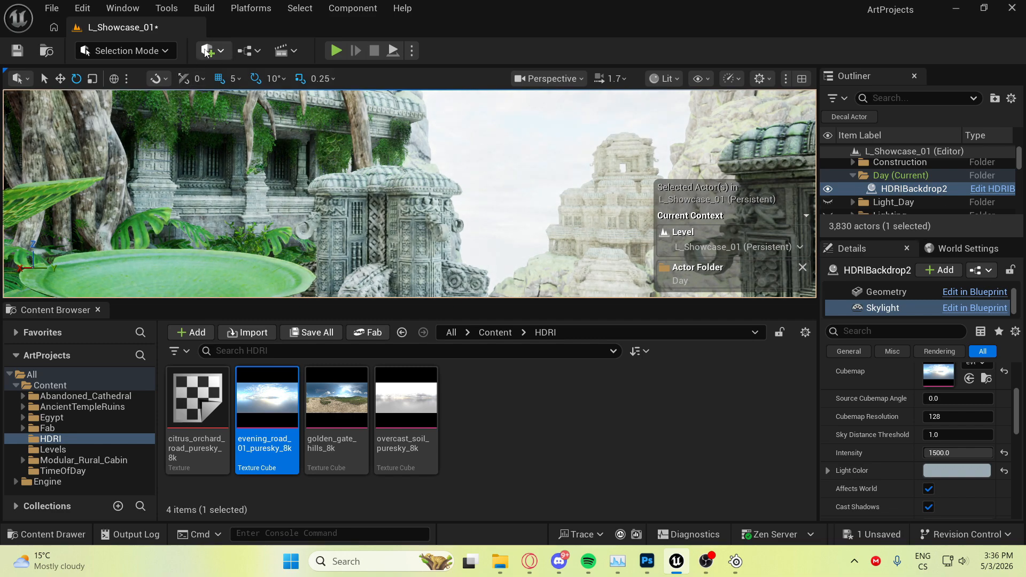
# Add a Post Process Volume to the Day folder and enable its Infinite Extent (Unbound) setting
pyautogui.click(206, 52)
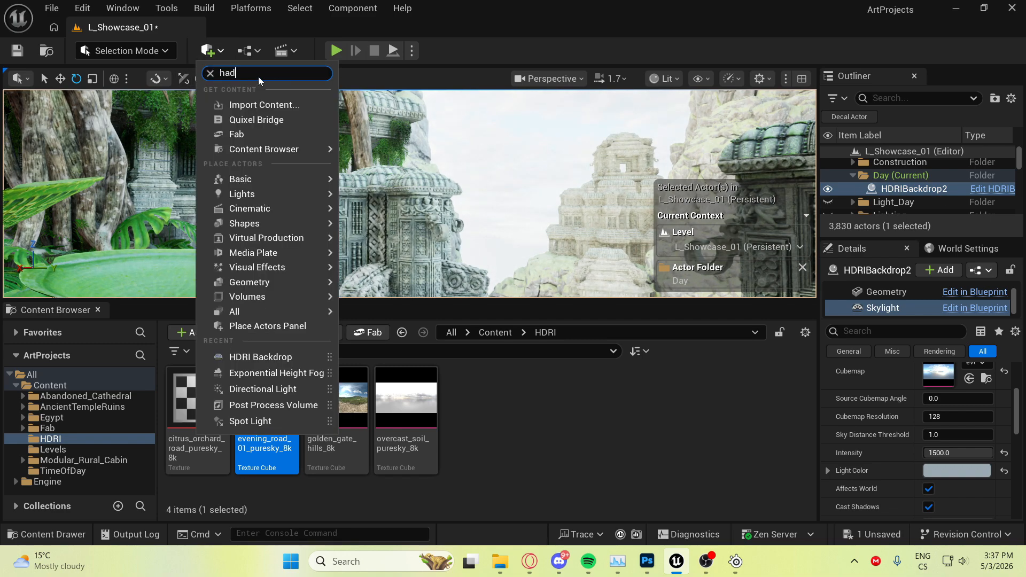
pyautogui.press('BackSpace')
pyautogui.moveTo(253, 89)
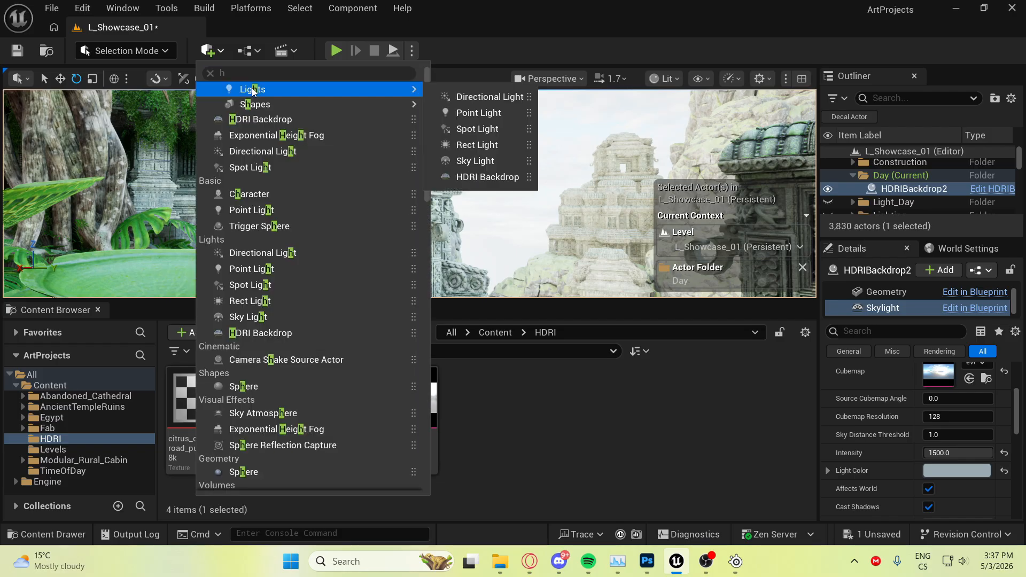
pyautogui.click(258, 67)
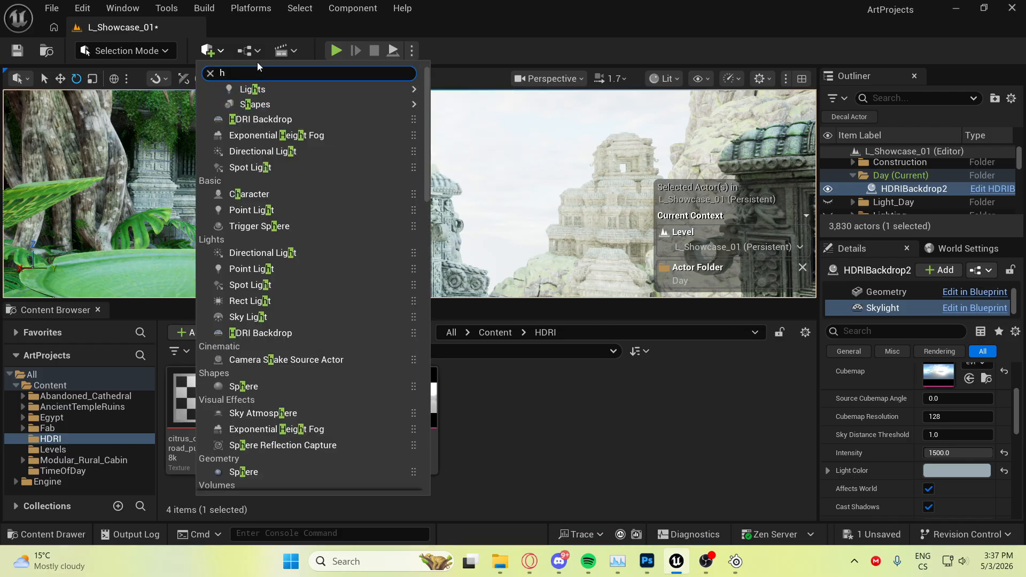
pyautogui.press('BackSpace')
pyautogui.write('pos')
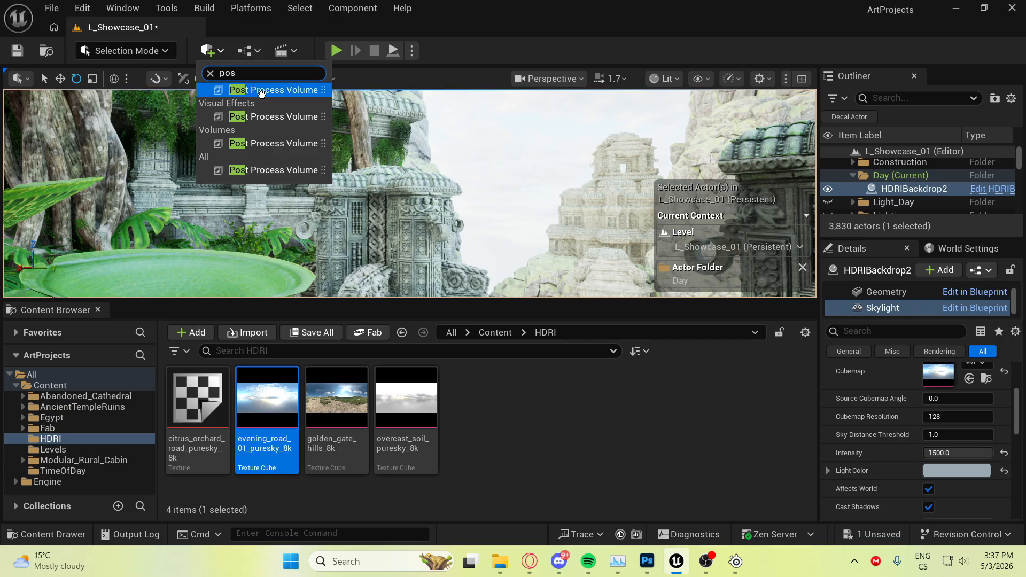
pyautogui.click(265, 89)
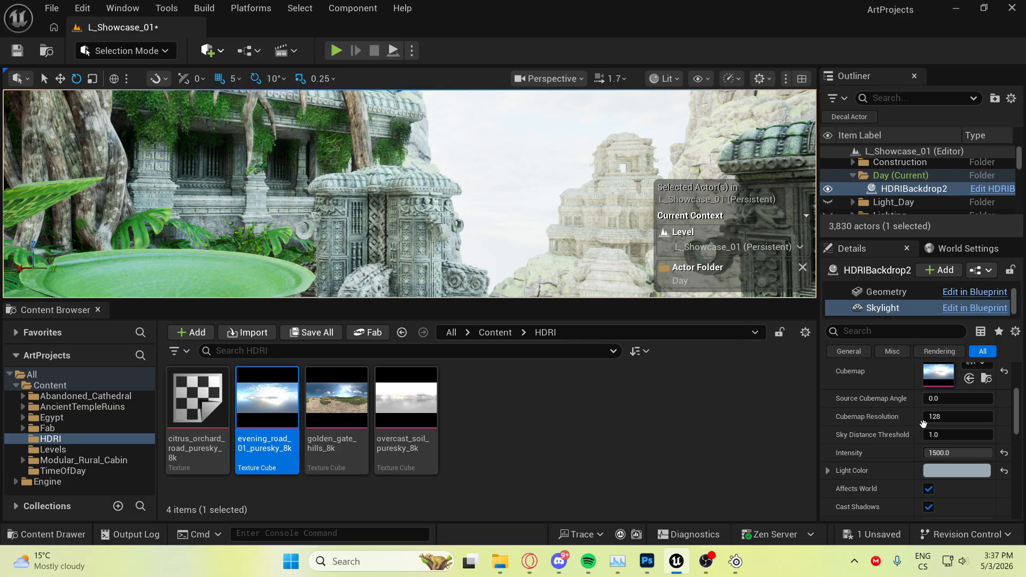
pyautogui.scroll(4, 863, 425)
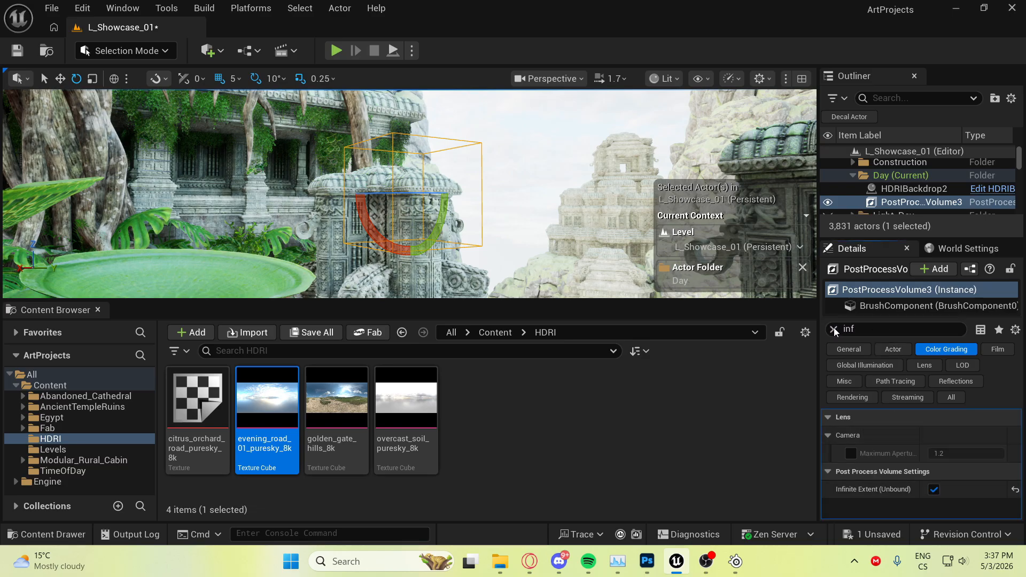
pyautogui.click(833, 328)
# Override the post process volume's bloom with the Convolution method and an intensity of 1.0
pyautogui.click(924, 365)
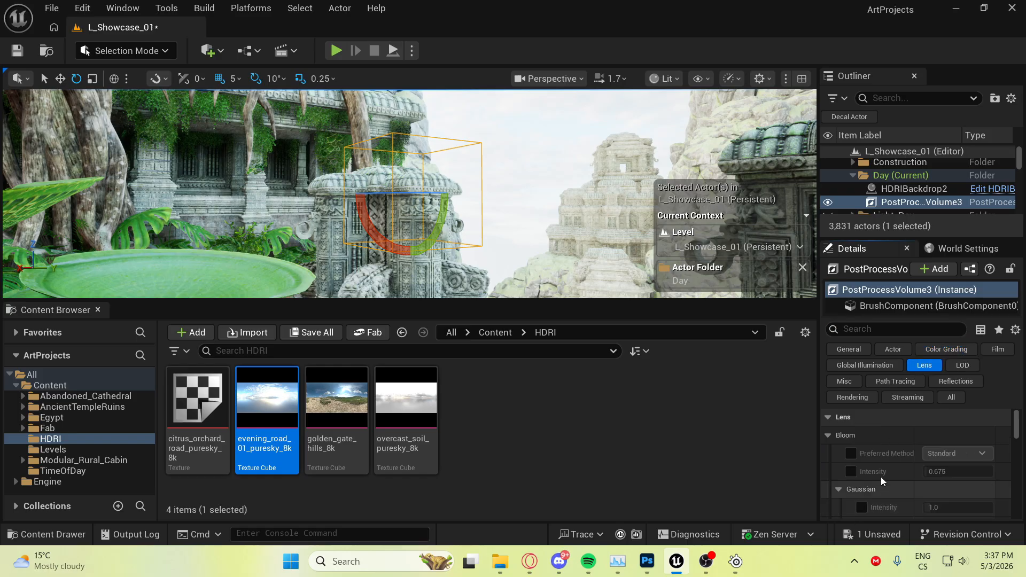
pyautogui.click(850, 453)
pyautogui.click(850, 471)
pyautogui.click(956, 453)
pyautogui.click(947, 470)
pyautogui.click(947, 470)
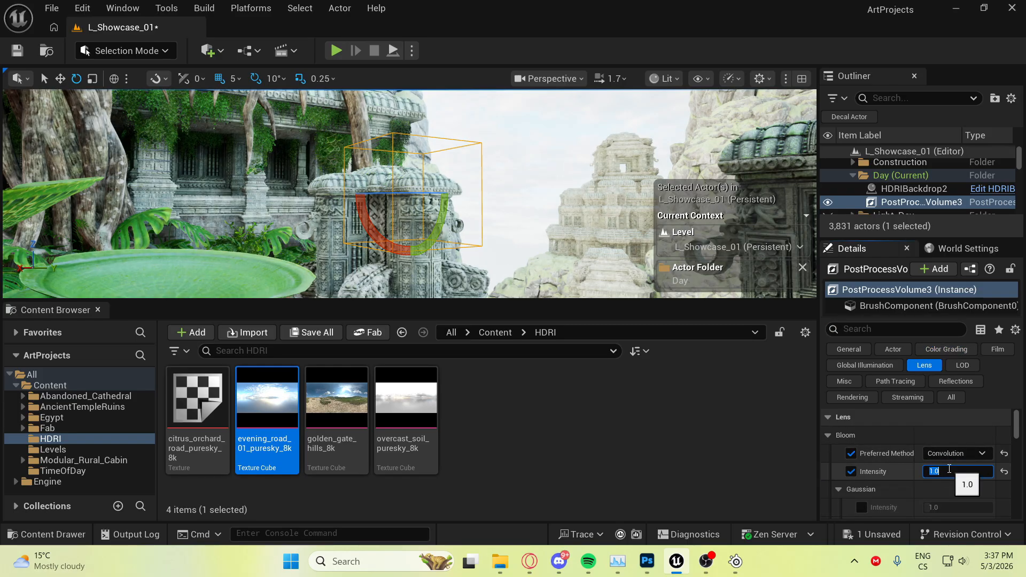
# Fix the volume's exposure by overriding both Min EV100 and Max EV100 with 9, and check the sky and temple
pyautogui.scroll(-8, 932, 497)
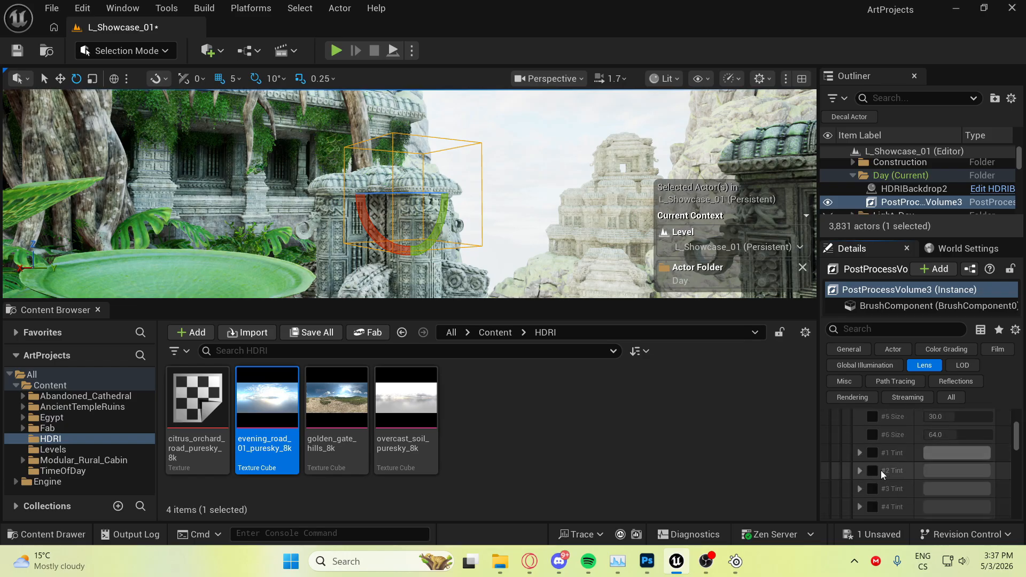
pyautogui.scroll(-6, 876, 464)
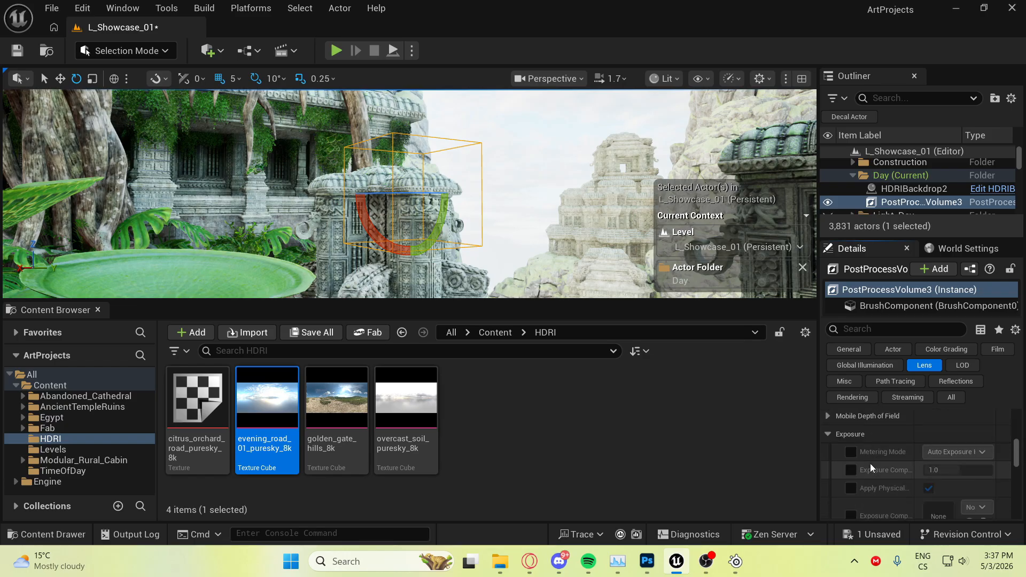
pyautogui.scroll(-3, 855, 454)
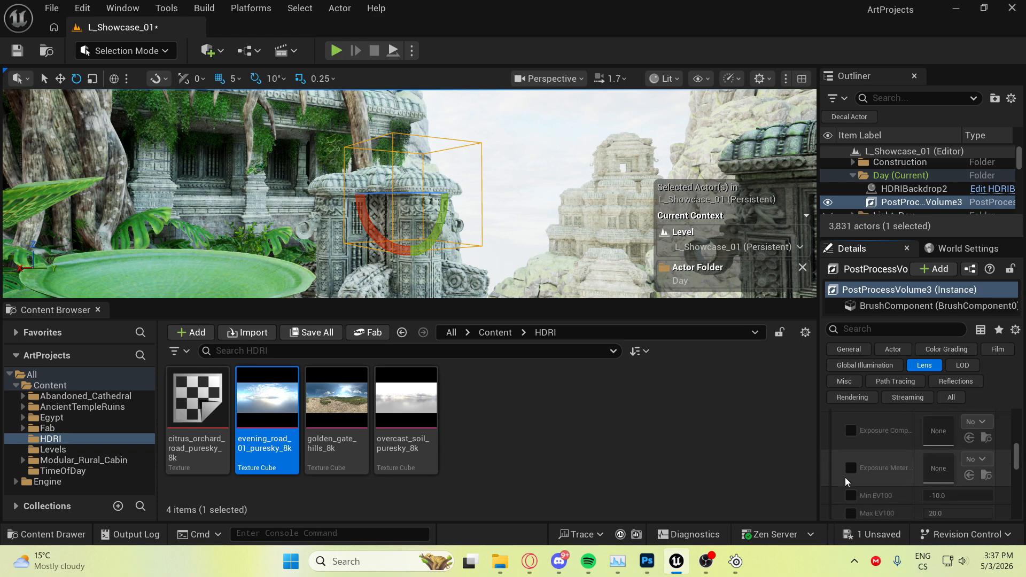
pyautogui.click(850, 495)
pyautogui.click(851, 513)
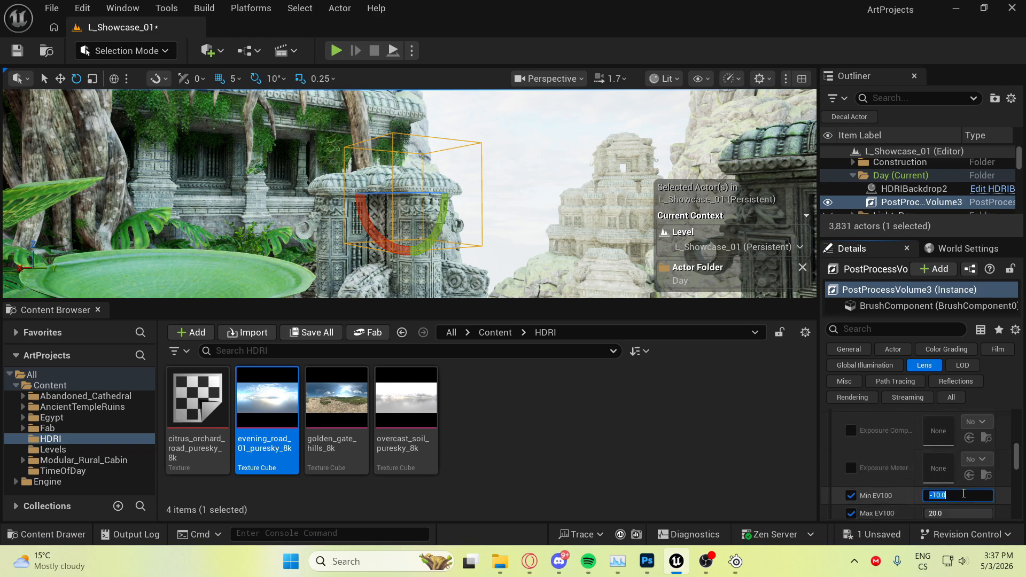
pyautogui.write('9')
pyautogui.press('Return')
pyautogui.click(957, 512)
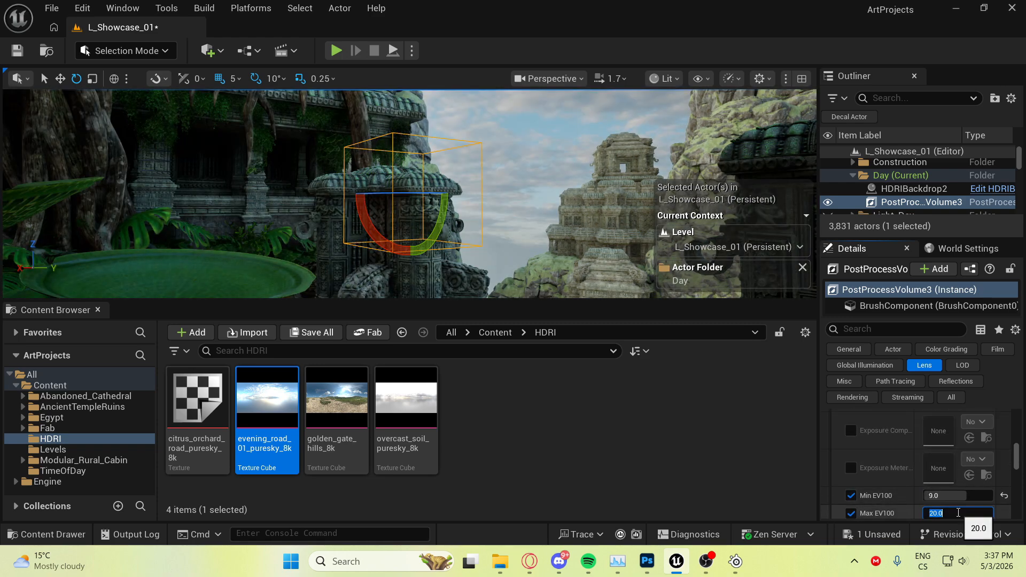
pyautogui.write('9')
pyautogui.press('Return')
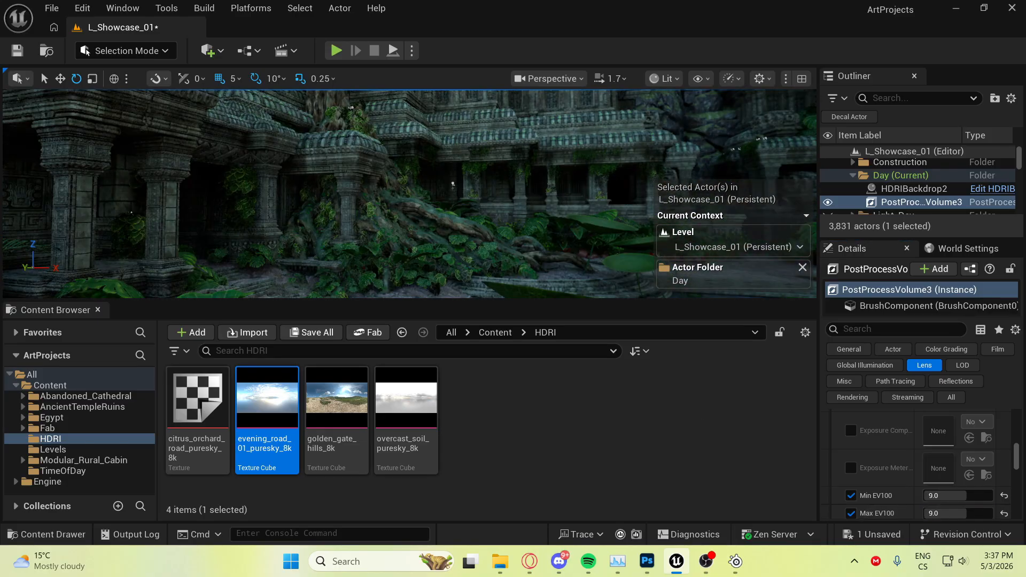
pyautogui.moveTo(320, 213); pyautogui.dragTo(431, 198, button='right')
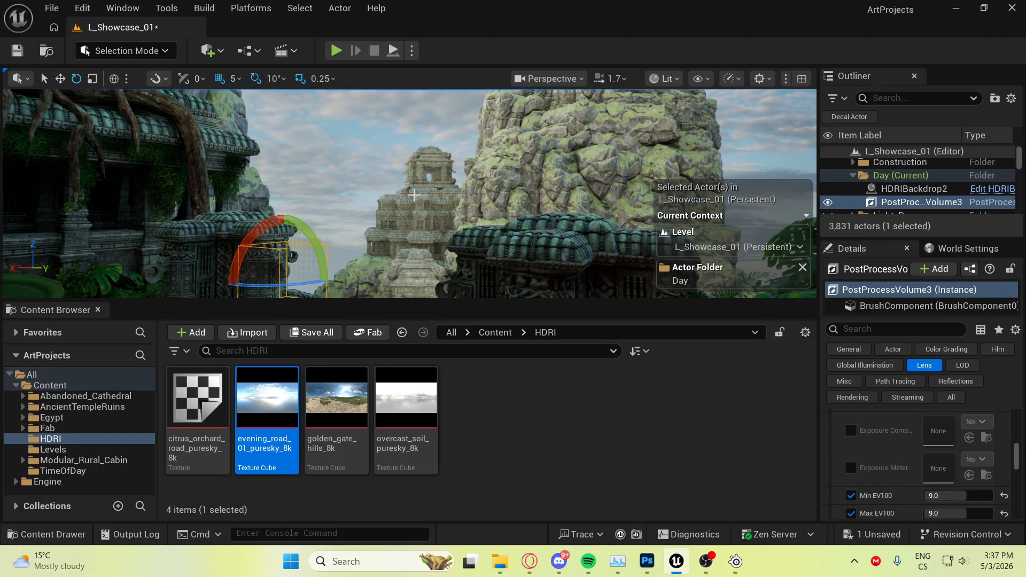
pyautogui.moveTo(412, 230)
pyautogui.mouseDown(button='right')
pyautogui.moveTo(454, 235)
pyautogui.moveTo(470, 187)
pyautogui.moveTo(438, 170)
pyautogui.moveTo(412, 231)
pyautogui.mouseUp(button='right')
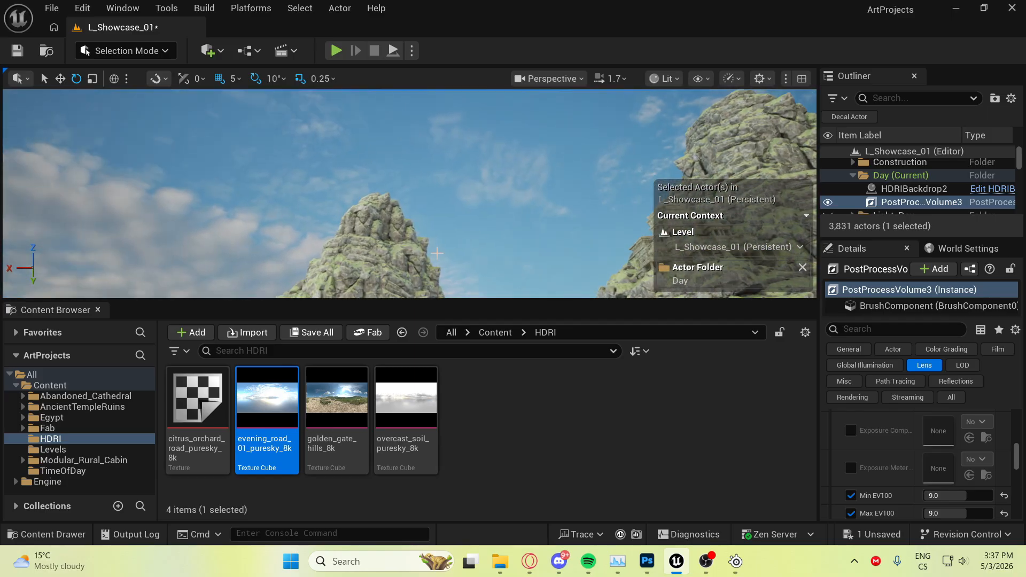
pyautogui.moveTo(501, 204); pyautogui.dragTo(214, 283, button='right')
# Override the intensity of the post process volume's chromatic aberration
pyautogui.scroll(-5, 908, 473)
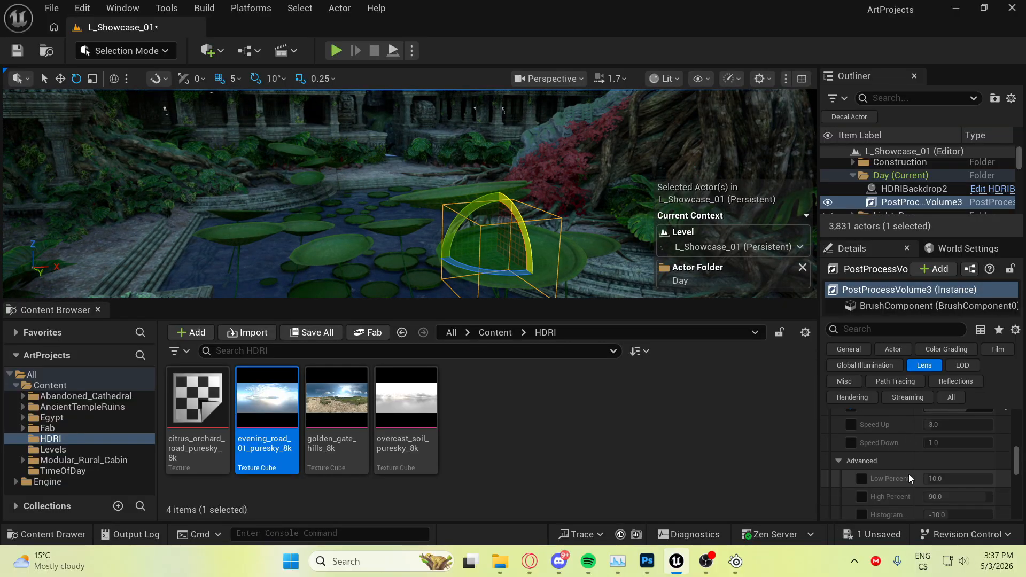
pyautogui.scroll(-2, 889, 467)
pyautogui.click(850, 419)
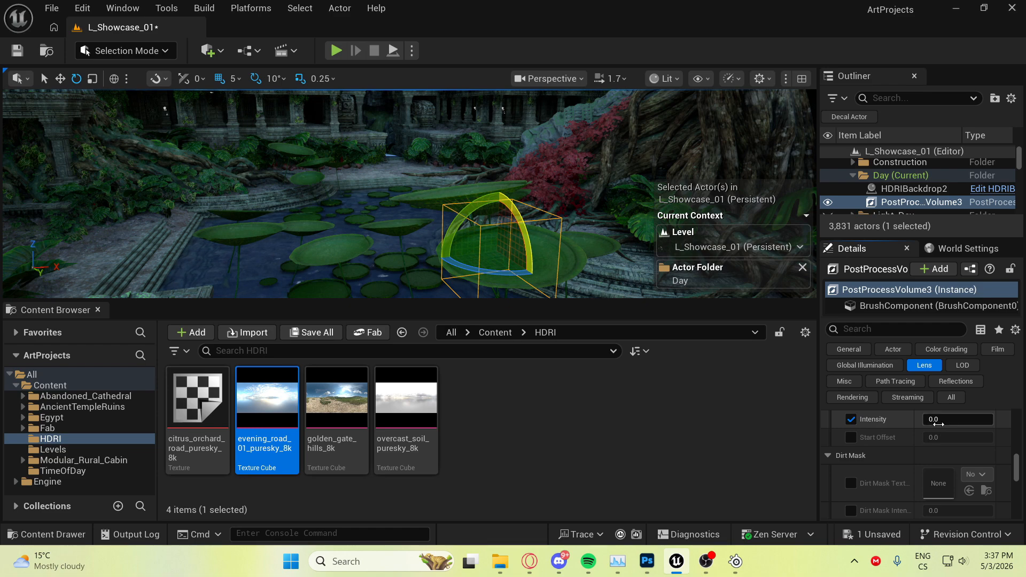
pyautogui.click(938, 419)
pyautogui.press('Return')
# Enable the Local Exposure method override with the Bilateral method
pyautogui.scroll(-5, 908, 449)
pyautogui.scroll(-3, 905, 448)
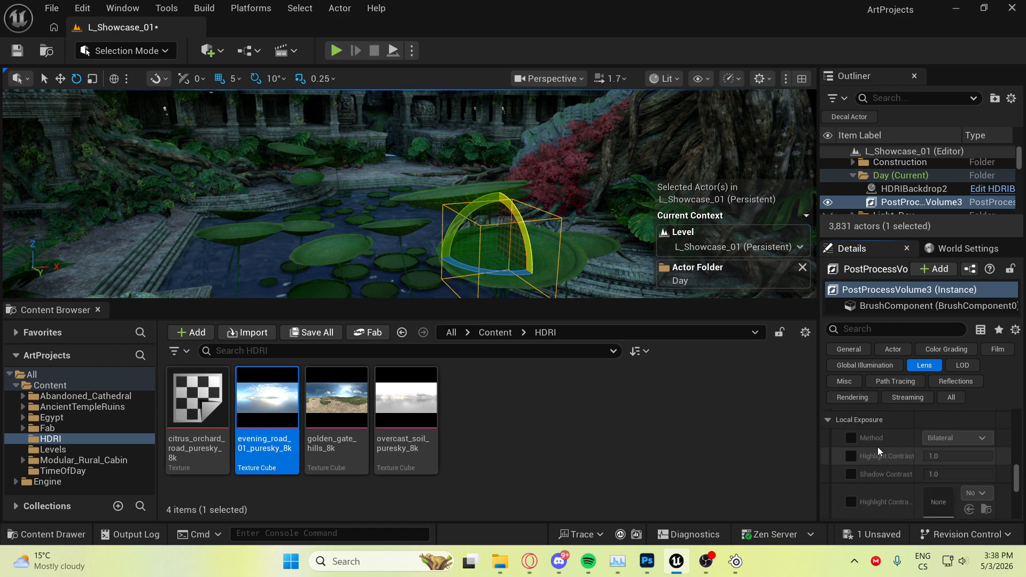
pyautogui.click(851, 438)
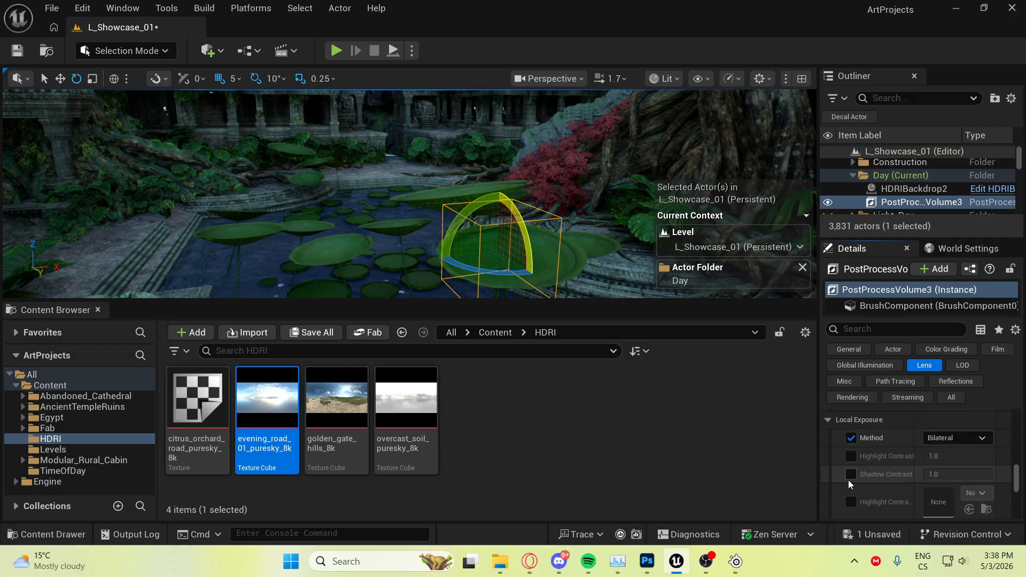
pyautogui.scroll(-1, 847, 463)
pyautogui.scroll(-1, 849, 441)
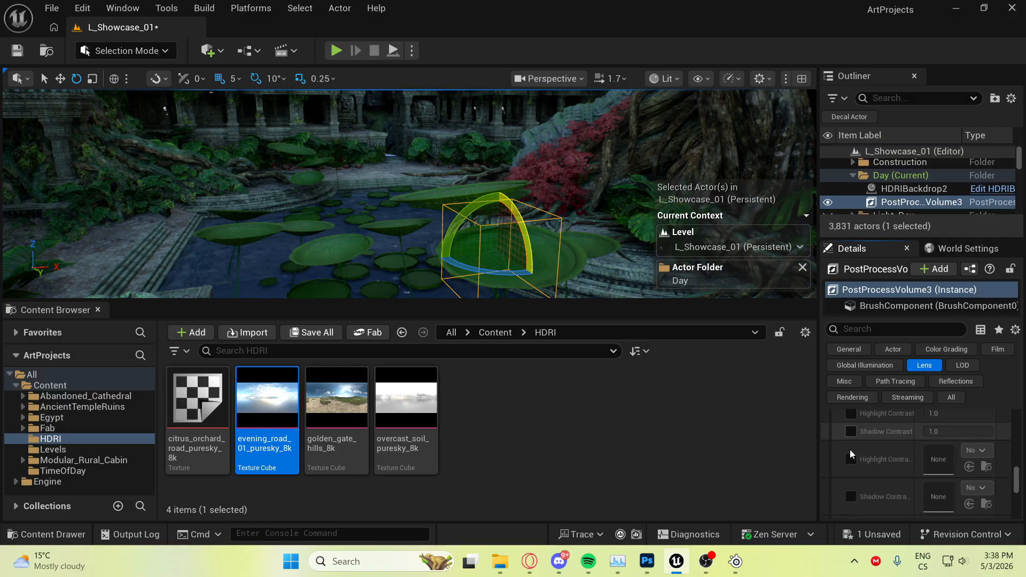
# Try the local exposure's Highlight Contrast override, and override only Shadow Contrast with 0.7 to lift the dark areas
pyautogui.scroll(1, 850, 429)
pyautogui.click(850, 435)
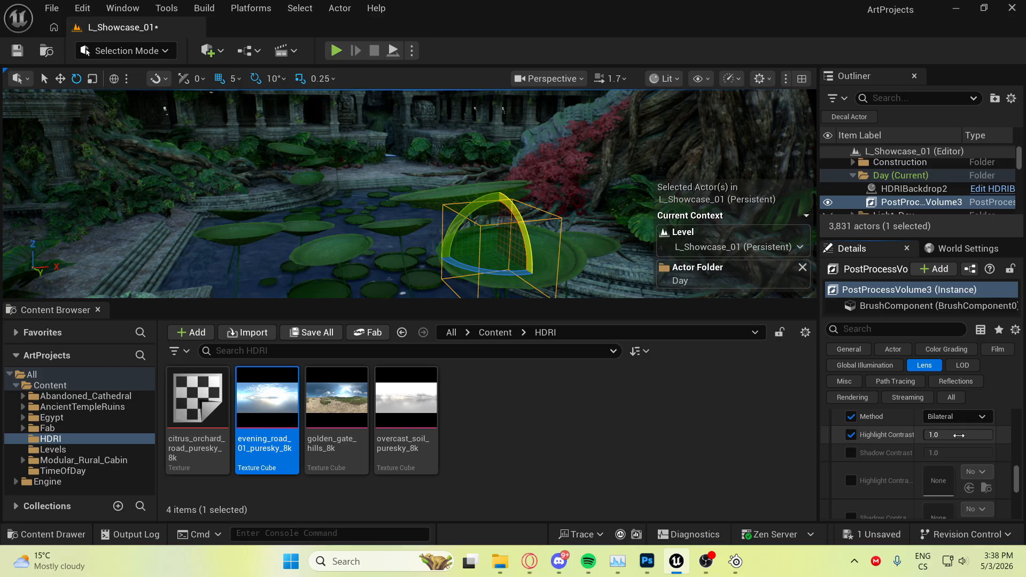
pyautogui.click(850, 452)
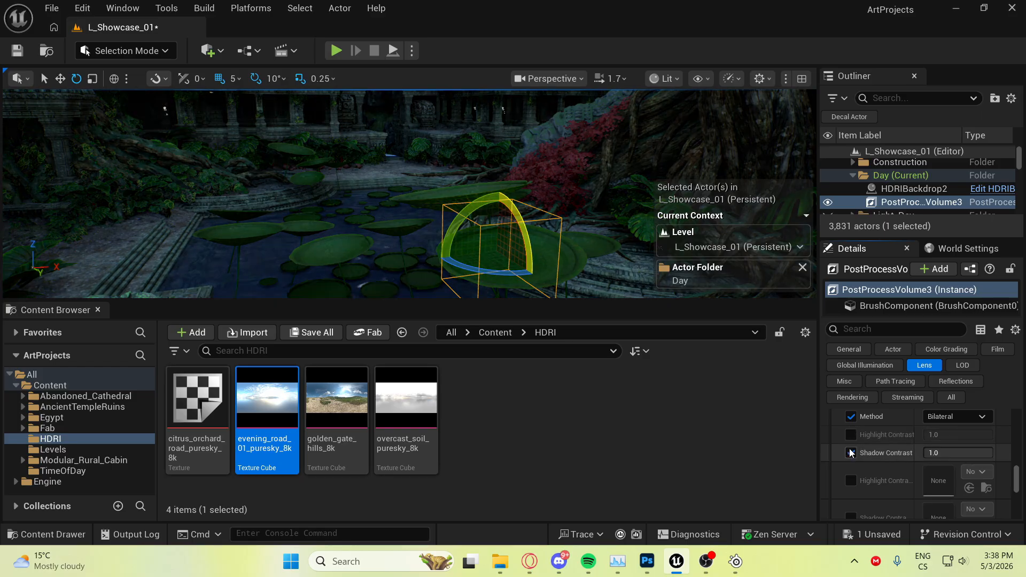
pyautogui.click(952, 451)
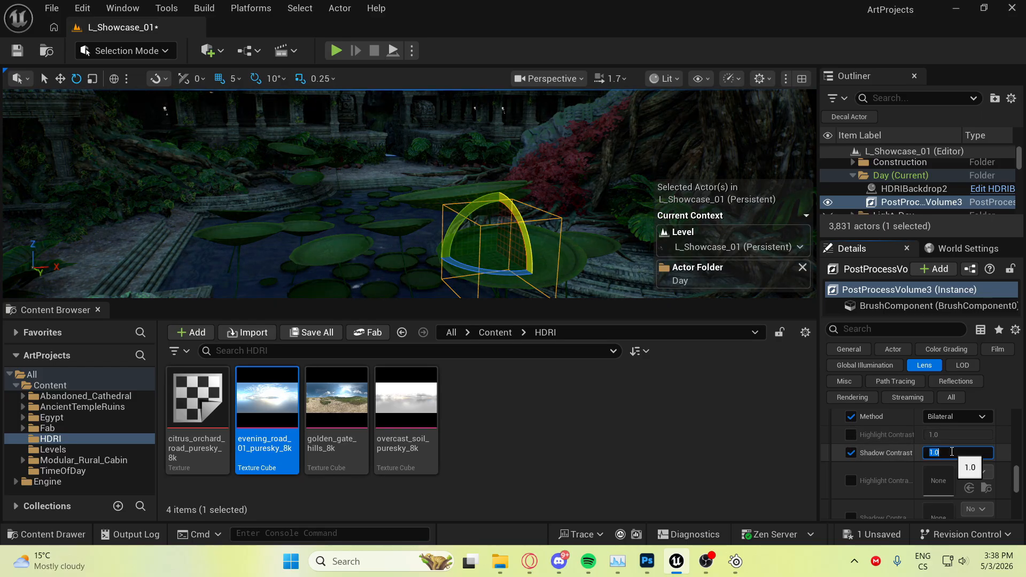
pyautogui.press('Return')
pyautogui.moveTo(534, 209); pyautogui.dragTo(467, 202, button='right')
# Lower the local exposure's Shadow Contrast to 0.6 and check the temple's shaded areas
pyautogui.click(955, 457)
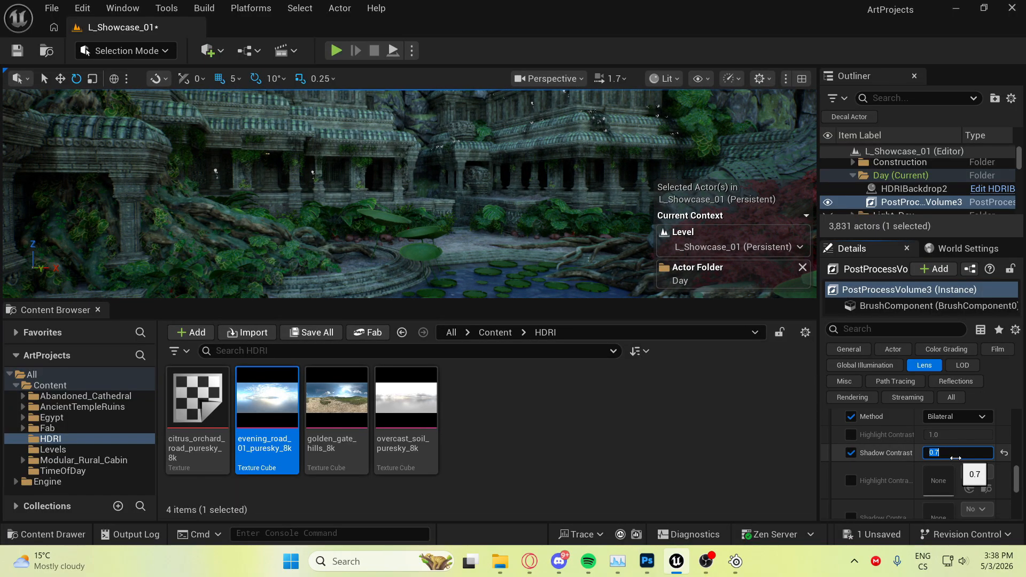
pyautogui.write('0.6')
pyautogui.press('Return')
pyautogui.moveTo(468, 187); pyautogui.dragTo(492, 204, button='right')
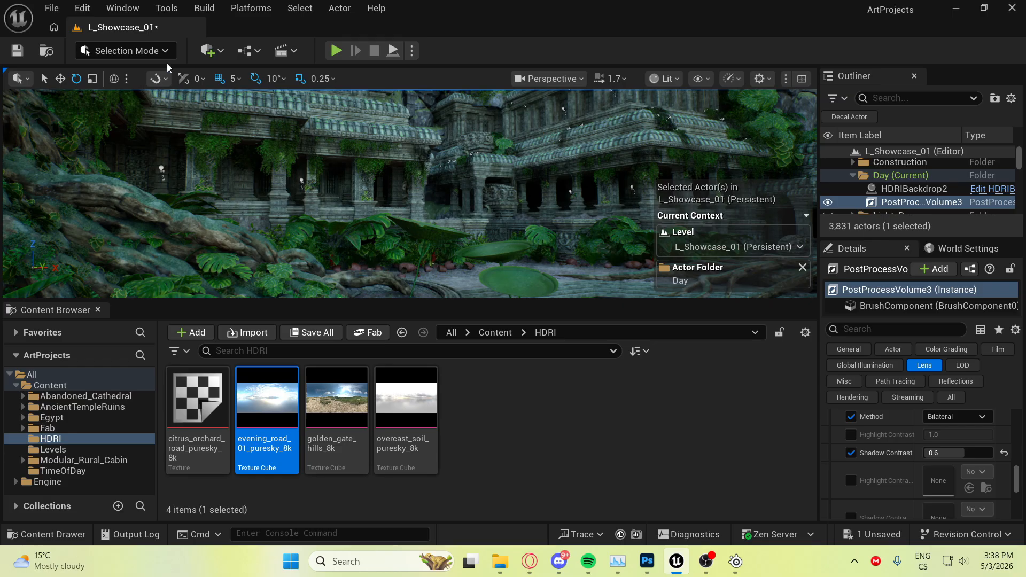
# Add a Directional Light to the Day folder and rotate it to a pitch of about -26 degrees
pyautogui.click(209, 51)
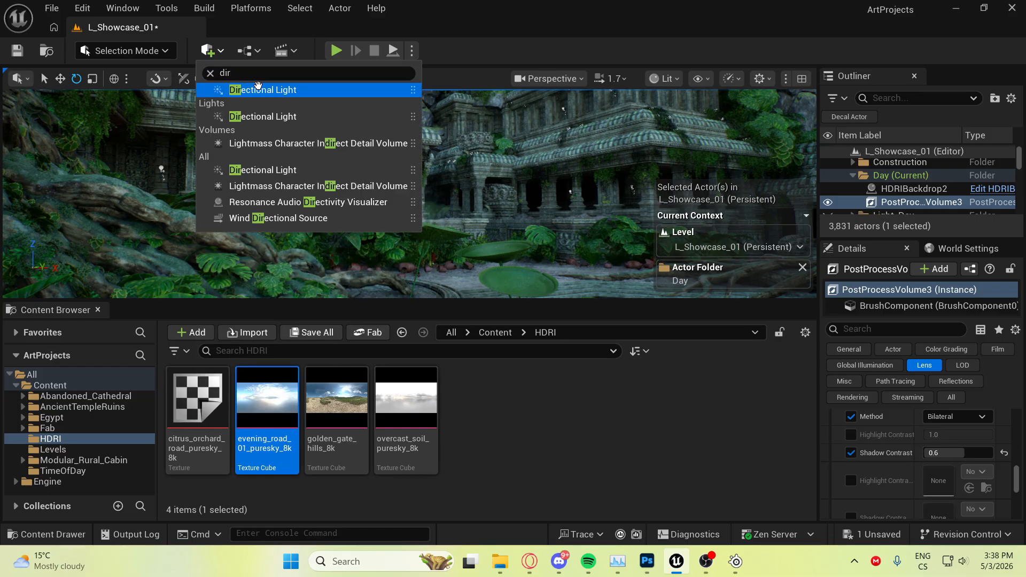
pyautogui.click(251, 89)
pyautogui.moveTo(508, 222); pyautogui.dragTo(462, 221, button='right')
pyautogui.press('w')
pyautogui.press('d')
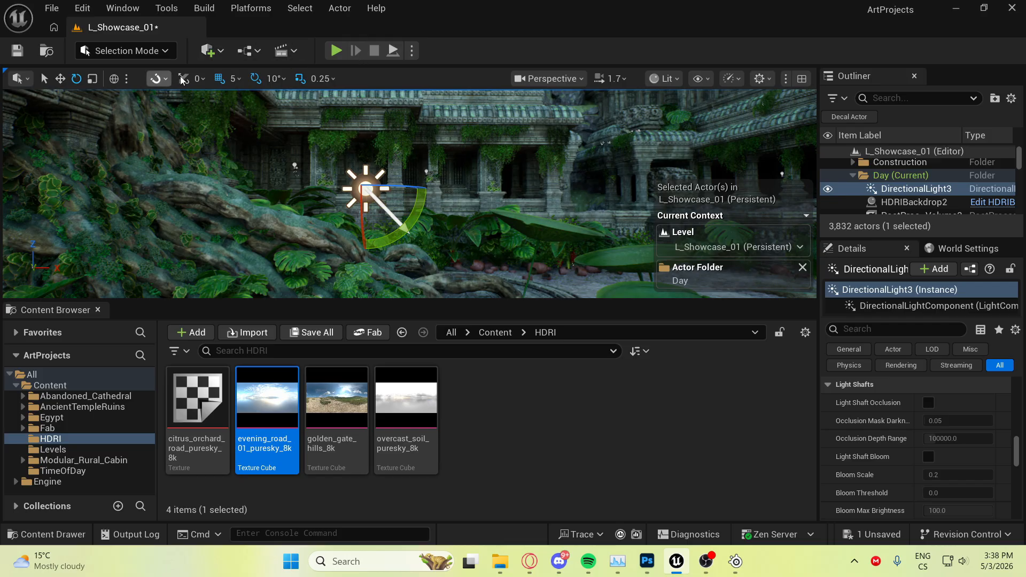
pyautogui.moveTo(435, 232); pyautogui.dragTo(428, 177)
# Set the Directional Light's intensity to 1000 lux
pyautogui.scroll(5, 889, 431)
pyautogui.scroll(6, 889, 431)
pyautogui.scroll(5, 905, 430)
pyautogui.click(936, 493)
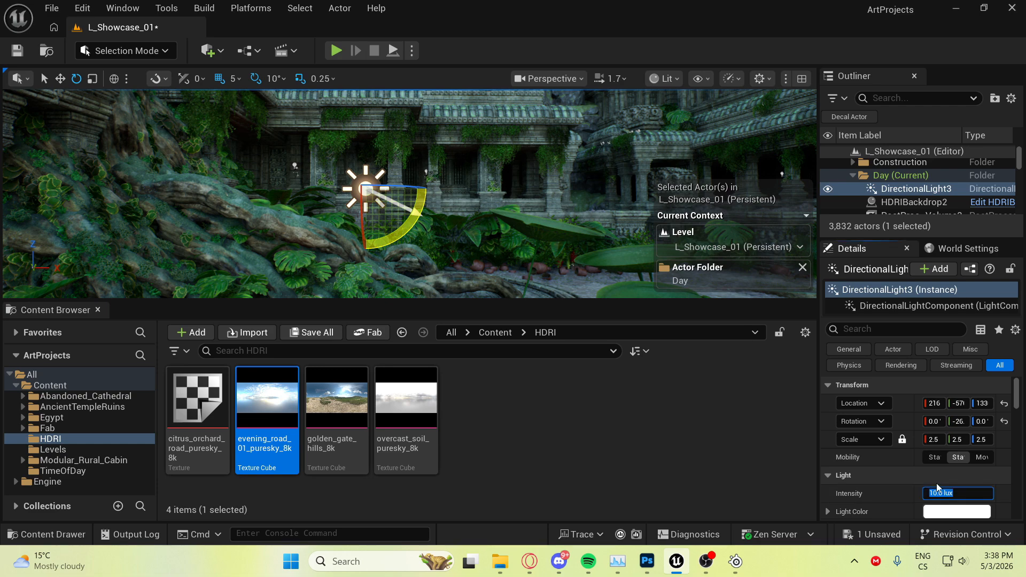
pyautogui.press('Return')
# Rotate the Directional Light to a steeper pitch of about -66 degrees and inspect its shadows on the rocks and lily pads
pyautogui.moveTo(438, 210)
pyautogui.mouseDown(button='right')
pyautogui.moveTo(497, 243)
pyautogui.moveTo(438, 210)
pyautogui.mouseUp(button='right')
pyautogui.press('s')
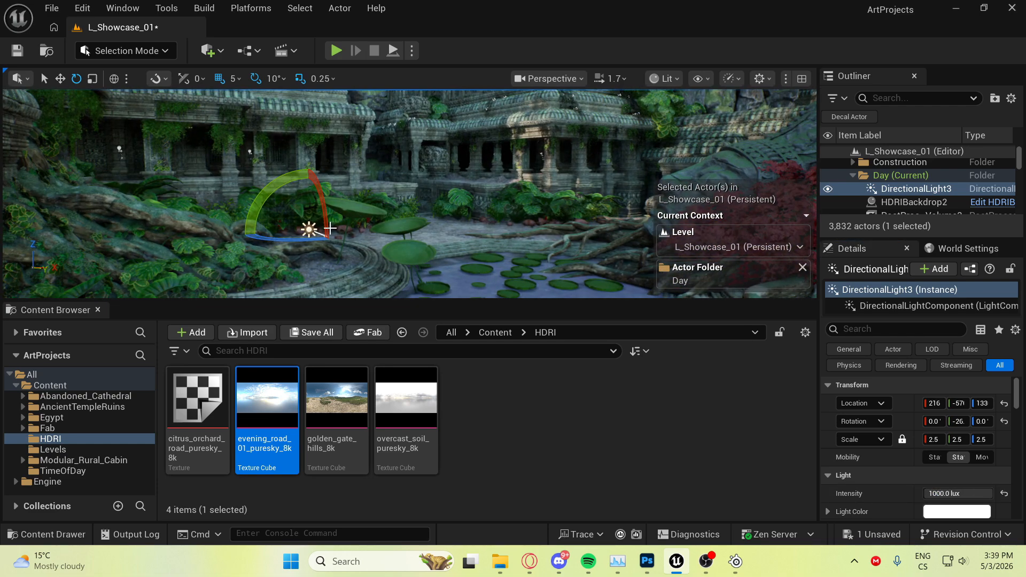
pyautogui.moveTo(263, 201); pyautogui.dragTo(355, 263)
pyautogui.moveTo(436, 192); pyautogui.dragTo(475, 197, button='right')
pyautogui.press('w')
pyautogui.press('w')
pyautogui.press('w')
pyautogui.moveTo(473, 213); pyautogui.dragTo(368, 165, button='right')
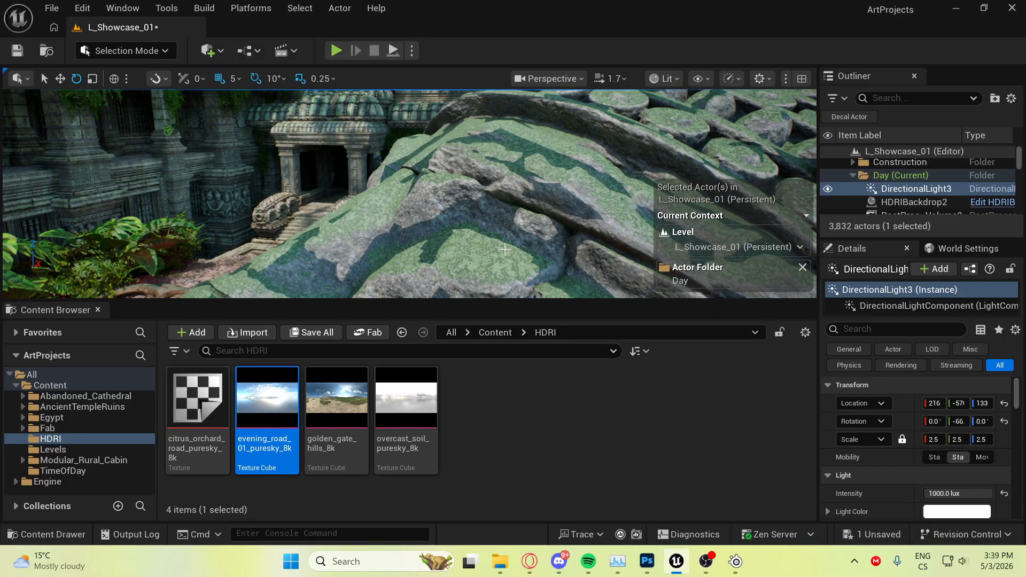
pyautogui.moveTo(458, 212); pyautogui.dragTo(311, 270, button='right')
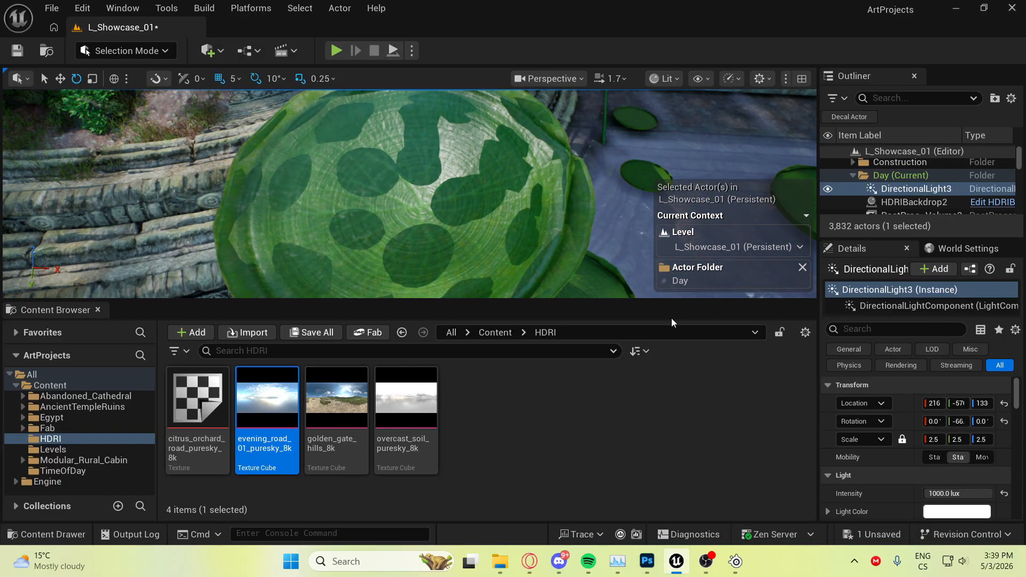
# Set the Directional Light's Cast Ray Traced Shadows to Disabled and inspect the foliage shadows on the lily pads and temple
pyautogui.scroll(-5, 855, 468)
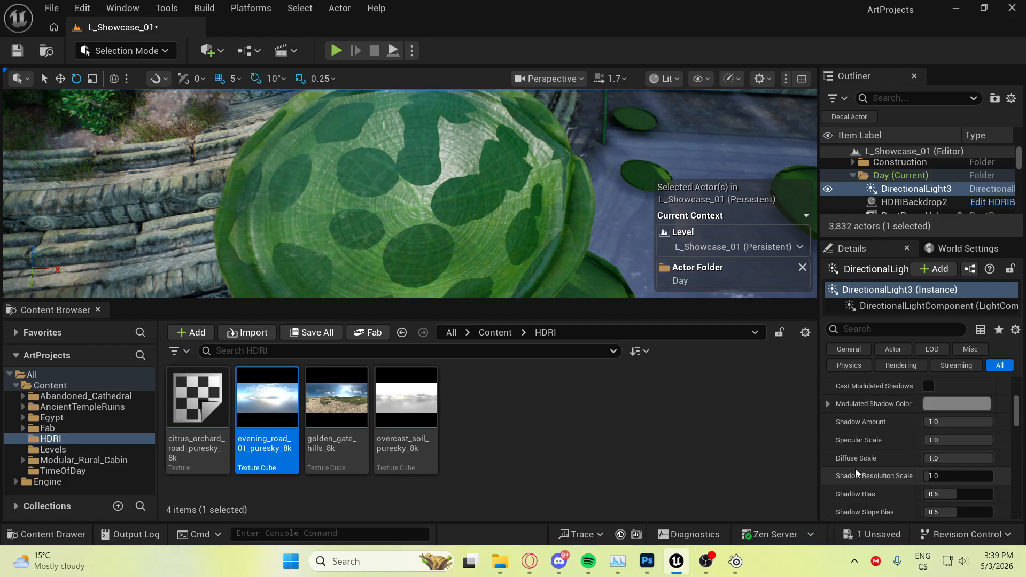
pyautogui.scroll(-4, 855, 469)
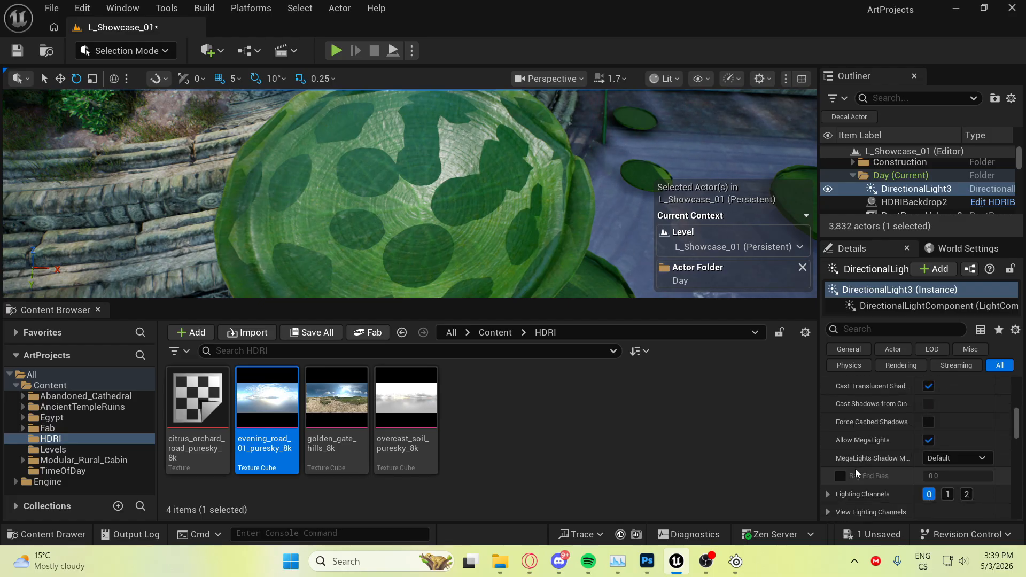
pyautogui.scroll(-2, 931, 469)
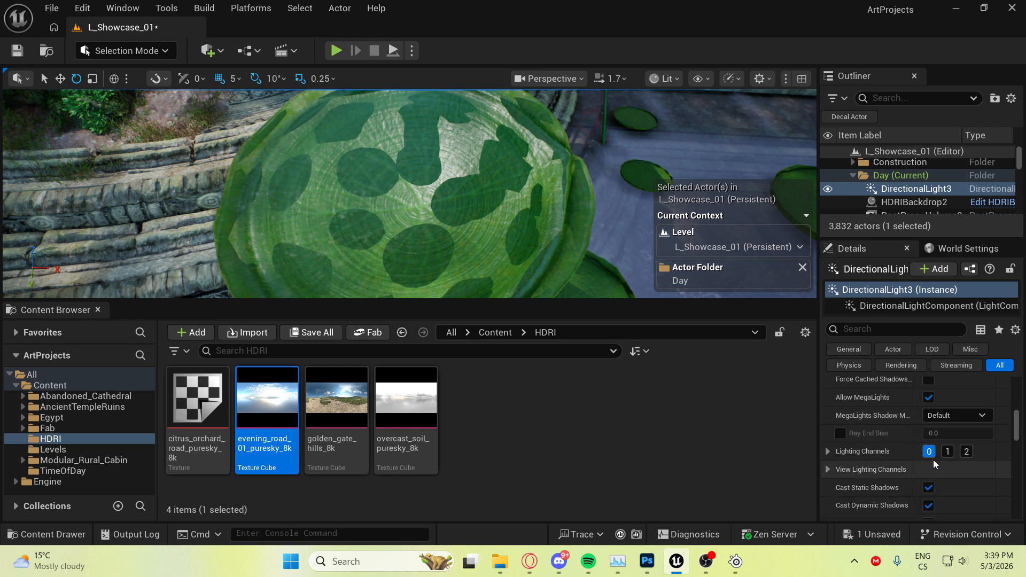
pyautogui.click(947, 419)
pyautogui.click(946, 430)
pyautogui.click(946, 416)
pyautogui.click(944, 428)
pyautogui.scroll(-6, 894, 475)
pyautogui.click(944, 447)
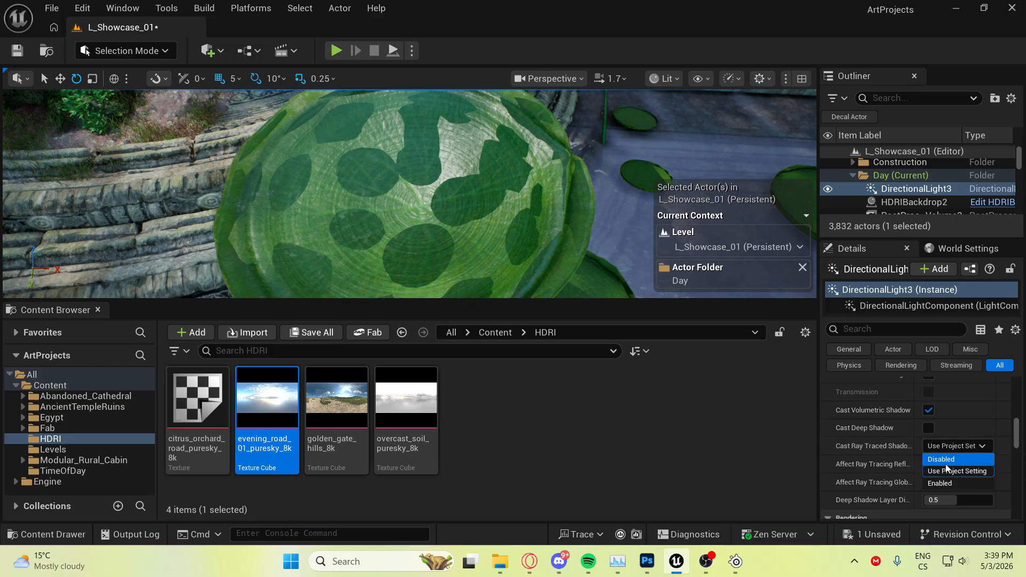
pyautogui.click(946, 460)
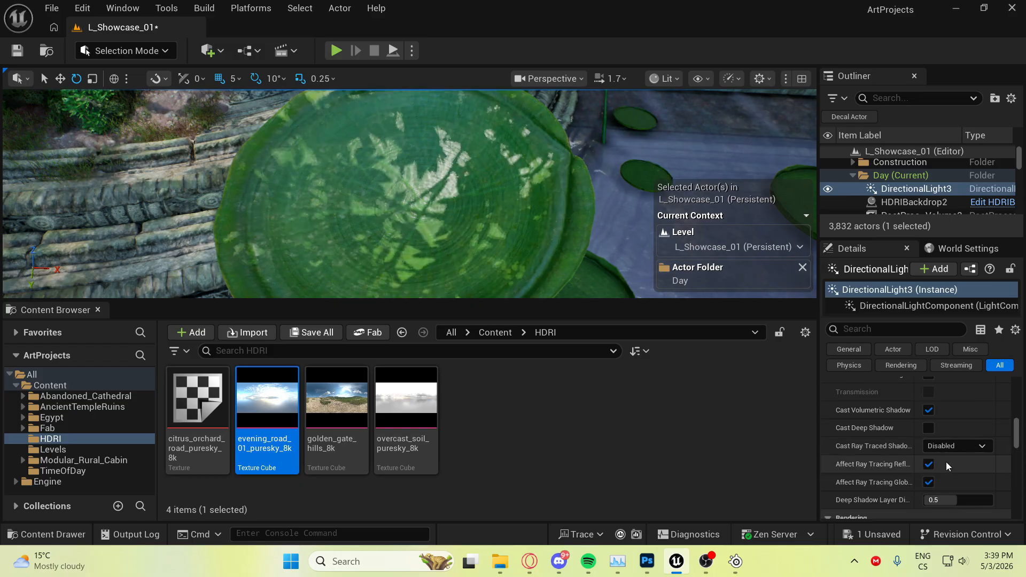
pyautogui.moveTo(474, 241); pyautogui.dragTo(458, 221, button='right')
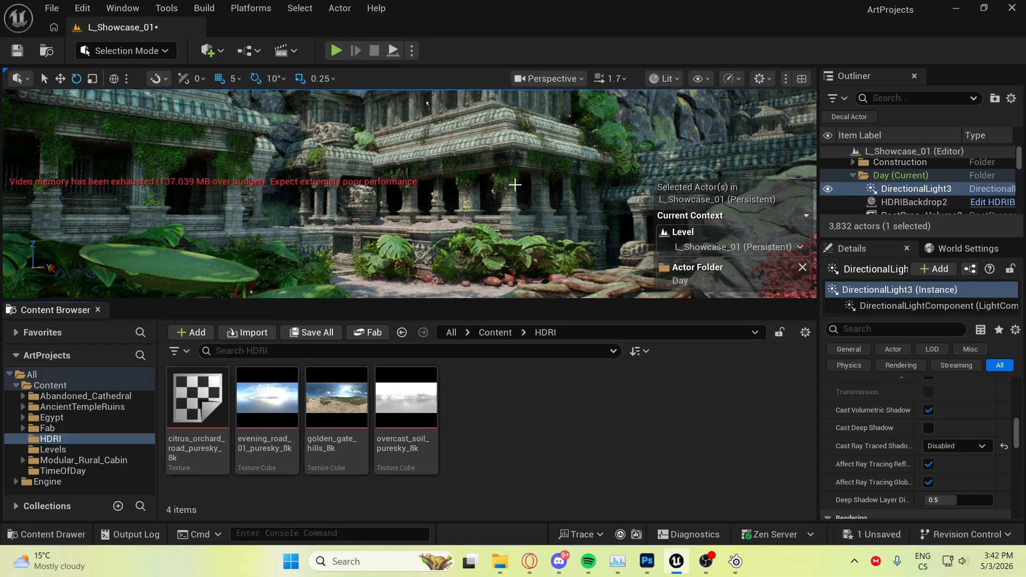
pyautogui.moveTo(514, 185); pyautogui.dragTo(502, 240, button='right')
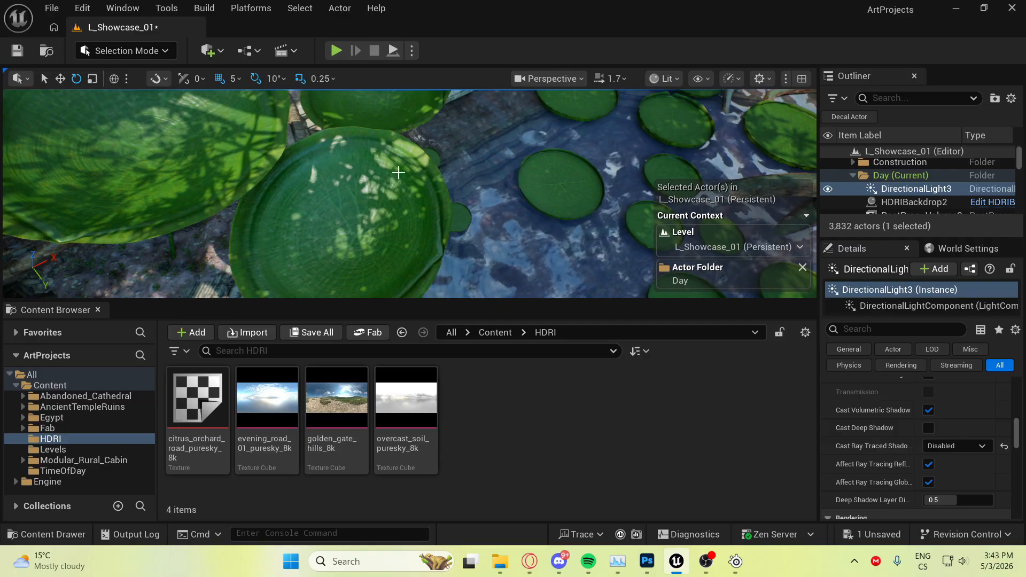
pyautogui.moveTo(398, 172)
pyautogui.mouseDown(button='right')
pyautogui.moveTo(408, 143)
pyautogui.moveTo(419, 150)
pyautogui.moveTo(418, 162)
pyautogui.moveTo(402, 138)
pyautogui.moveTo(386, 140)
pyautogui.mouseUp(button='right')
pyautogui.press('w')
pyautogui.press('s')
# Set Cast Ray Traced Shadows to Enabled and compare the shadow shapes on the lily pad
pyautogui.click(962, 446)
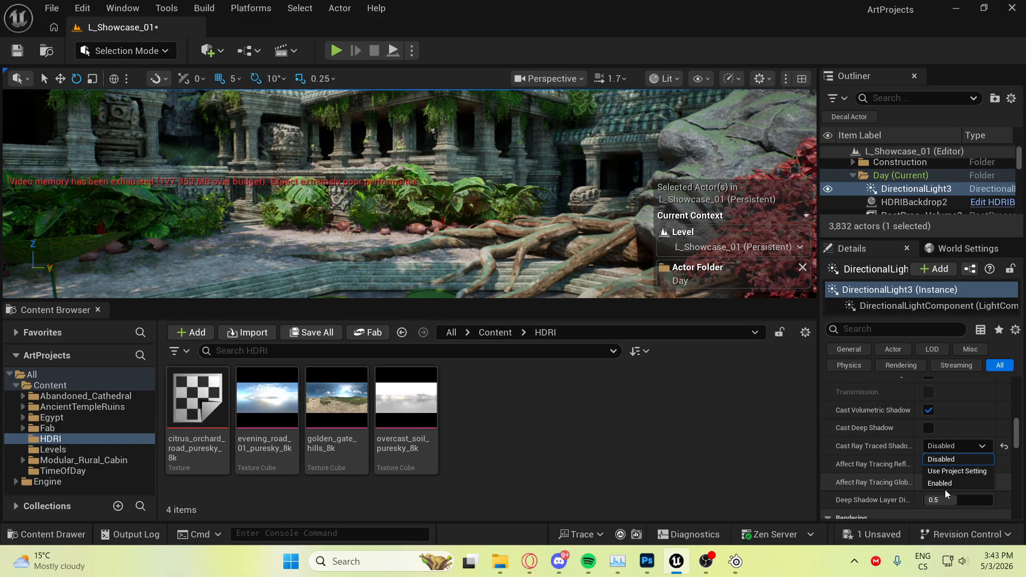
pyautogui.click(883, 477)
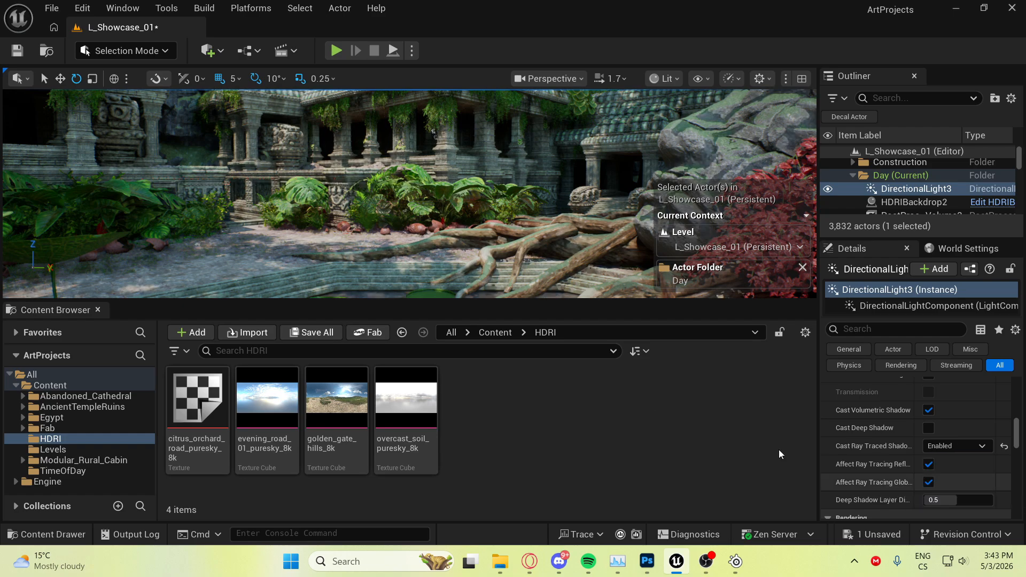
pyautogui.press('w')
pyautogui.moveTo(497, 189)
pyautogui.mouseDown(button='right')
pyautogui.moveTo(420, 243)
pyautogui.moveTo(390, 249)
pyautogui.moveTo(393, 259)
pyautogui.moveTo(398, 203)
pyautogui.mouseUp(button='right')
pyautogui.press('s')
pyautogui.press('w')
pyautogui.press('s')
# Switch the Directional Light's Cast Ray Traced Shadows back to Disabled and check the lily pad and temple
pyautogui.click(970, 447)
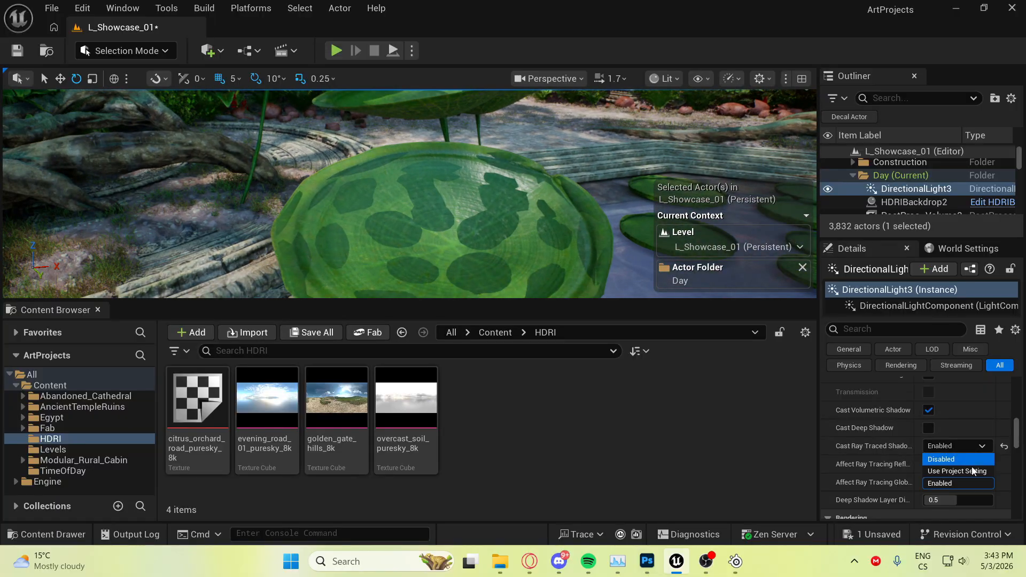
pyautogui.click(957, 459)
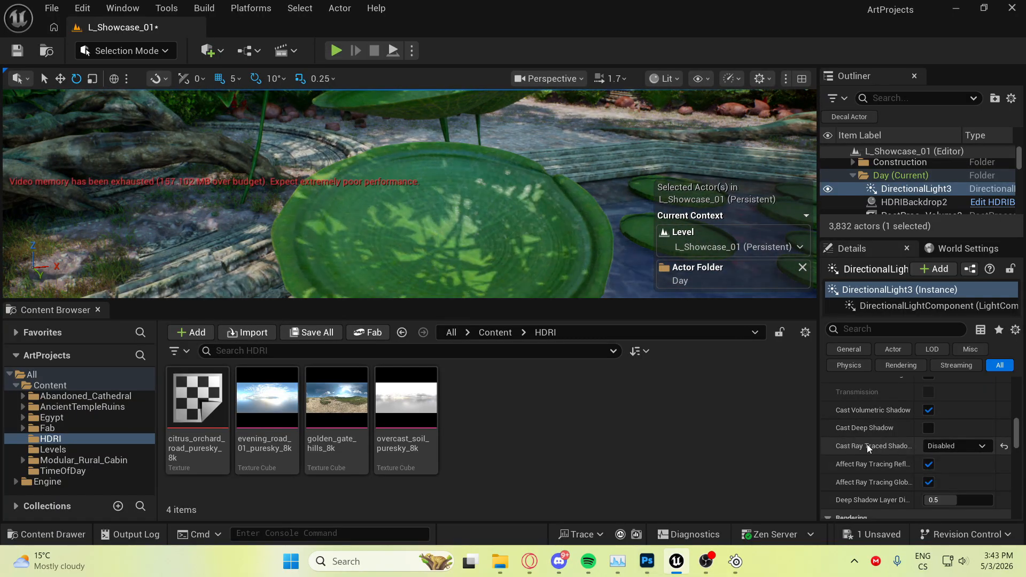
pyautogui.moveTo(439, 141); pyautogui.dragTo(419, 151, button='right')
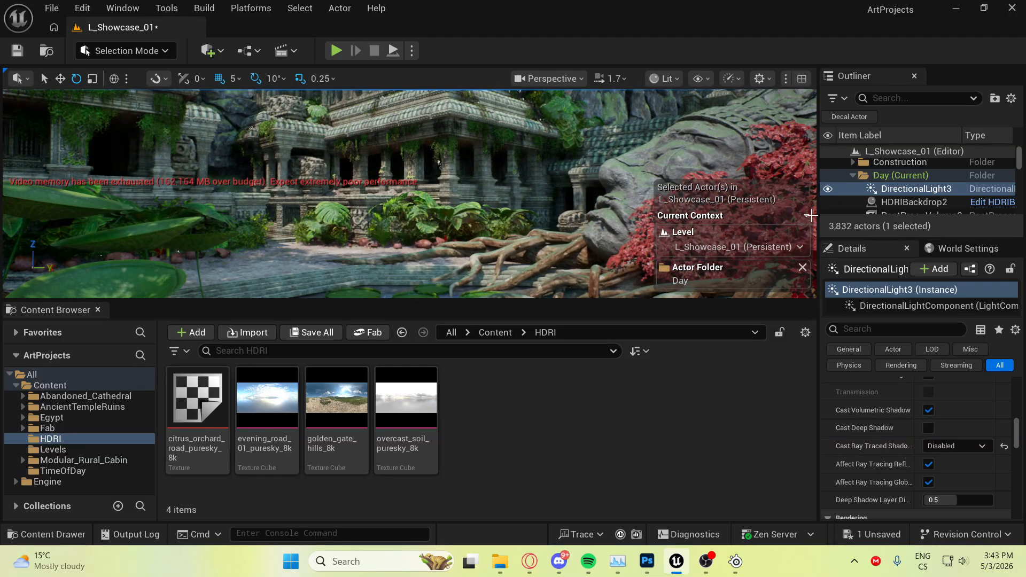
pyautogui.moveTo(381, 210); pyautogui.dragTo(350, 170, button='right')
# Enable Use Temperature on the Directional Light and set its temperature to 5000
pyautogui.scroll(2, 902, 440)
pyautogui.scroll(5, 902, 442)
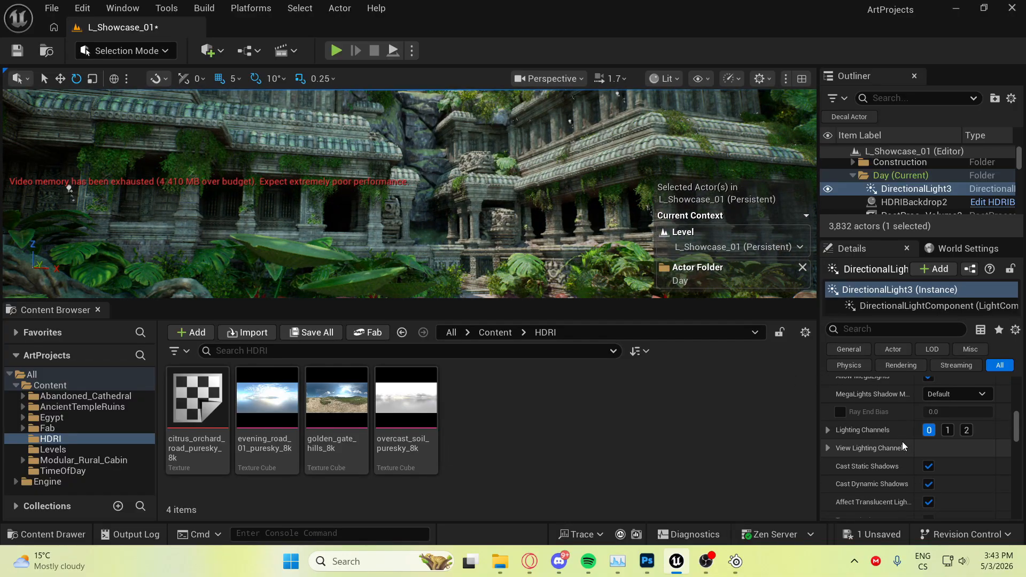
pyautogui.scroll(6, 902, 441)
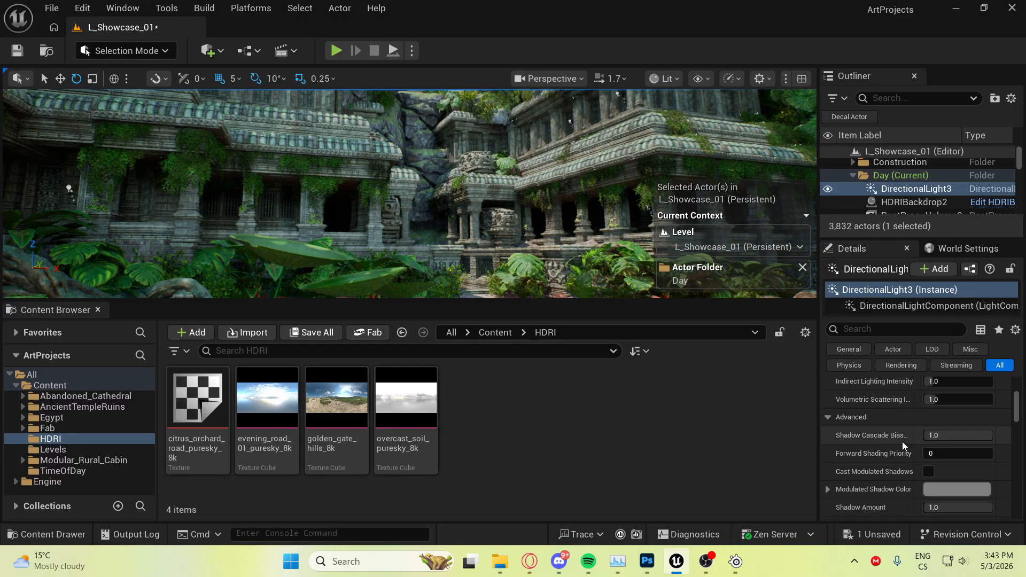
pyautogui.click(928, 480)
pyautogui.click(947, 498)
pyautogui.write('50')
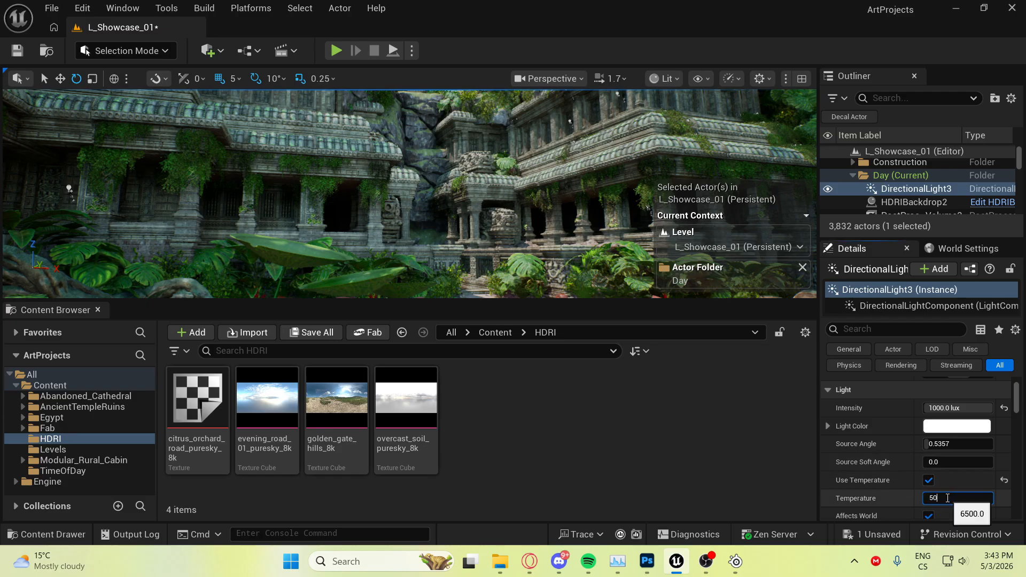
pyautogui.write('0')
pyautogui.press('Return')
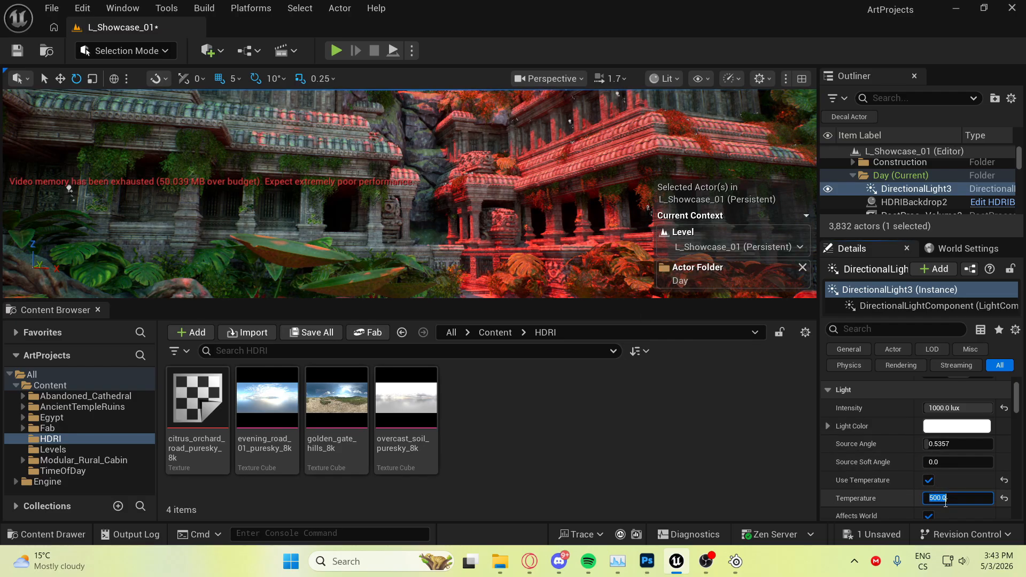
pyautogui.write('0')
pyautogui.press('Return')
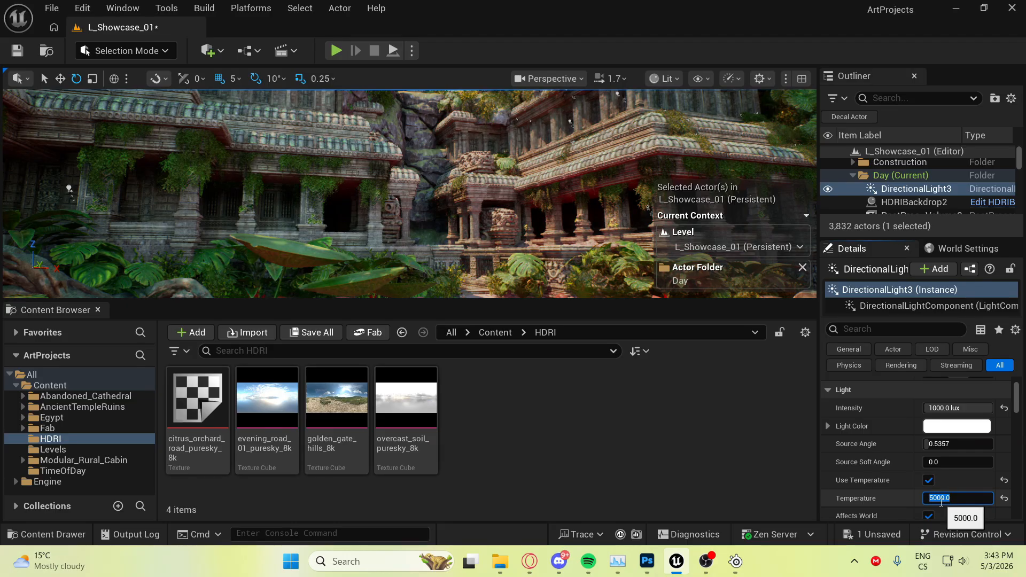
pyautogui.moveTo(491, 203); pyautogui.dragTo(466, 226, button='right')
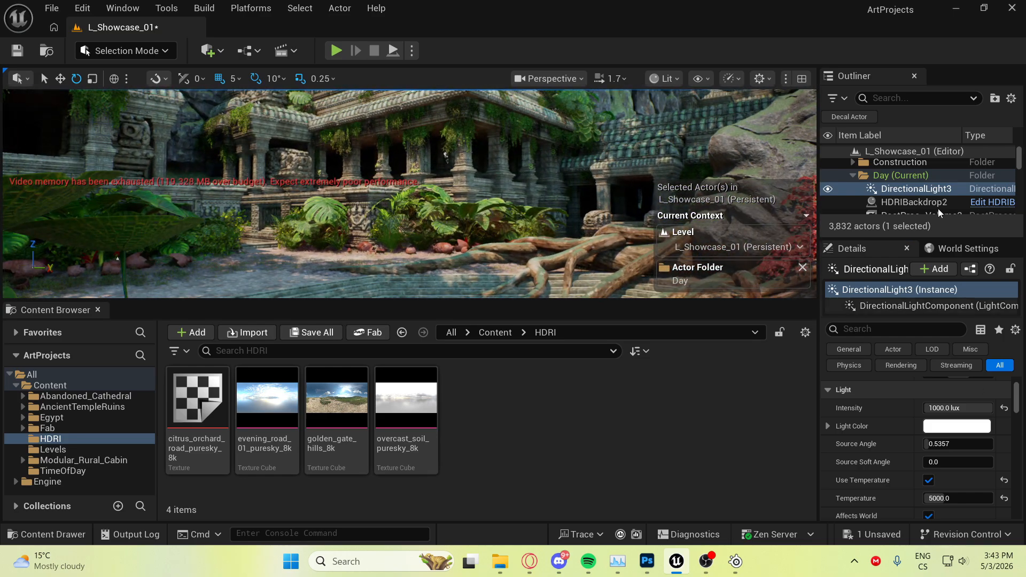
# Enable the Midtones Contrast, Gamma and Gain overrides in the color grading of the Day folder's Post Process Volume
pyautogui.scroll(-2, 934, 203)
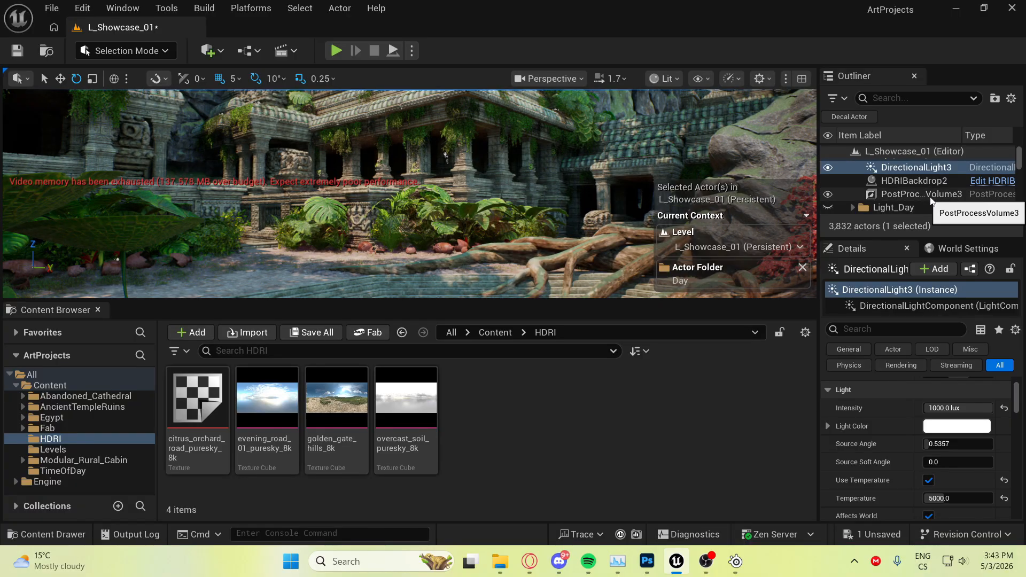
pyautogui.moveTo(603, 214); pyautogui.dragTo(614, 246, button='right')
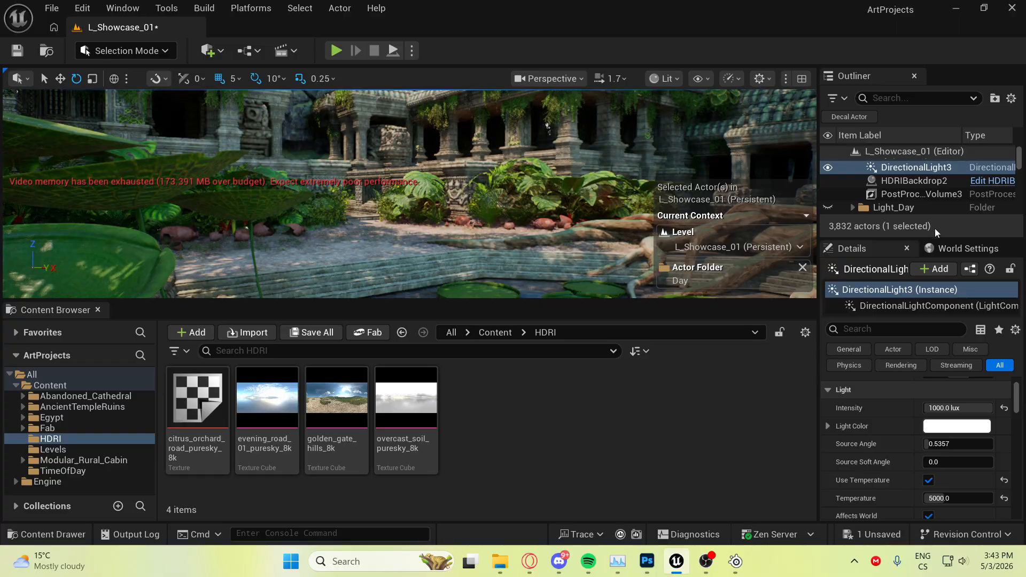
pyautogui.click(928, 195)
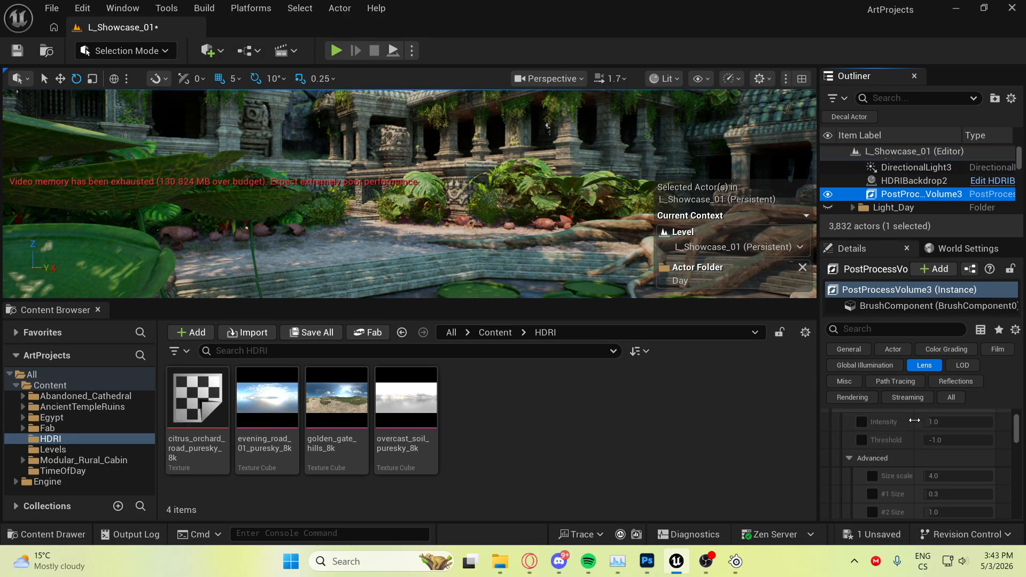
pyautogui.scroll(3, 914, 420)
pyautogui.click(936, 356)
pyautogui.scroll(-5, 902, 476)
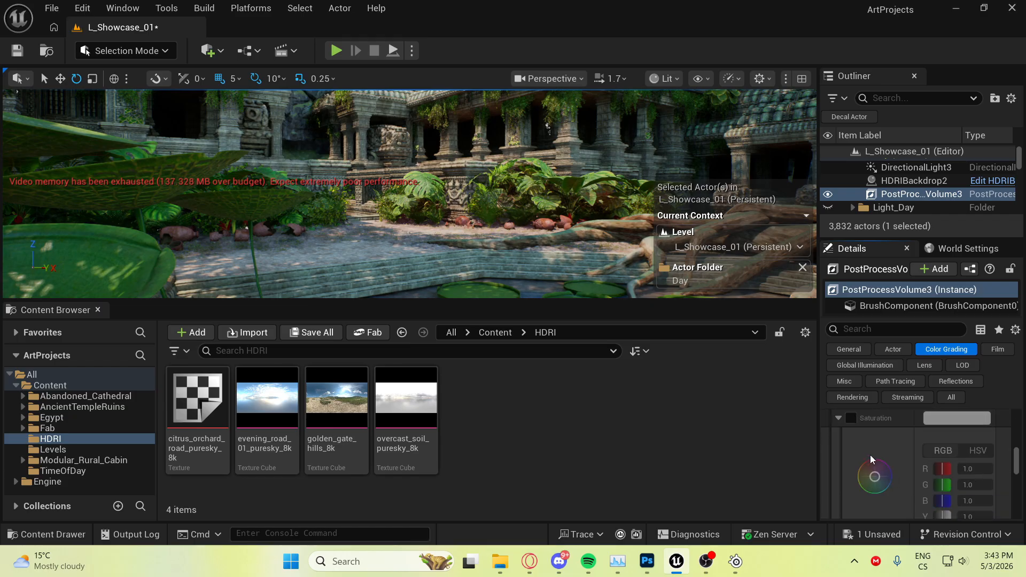
pyautogui.click(840, 440)
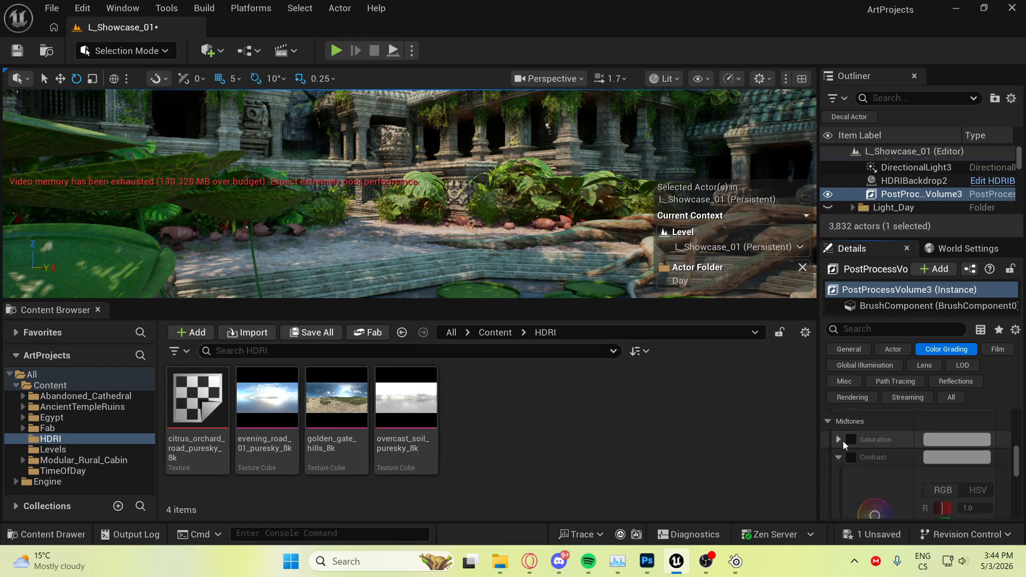
pyautogui.click(849, 459)
pyautogui.scroll(-6, 847, 465)
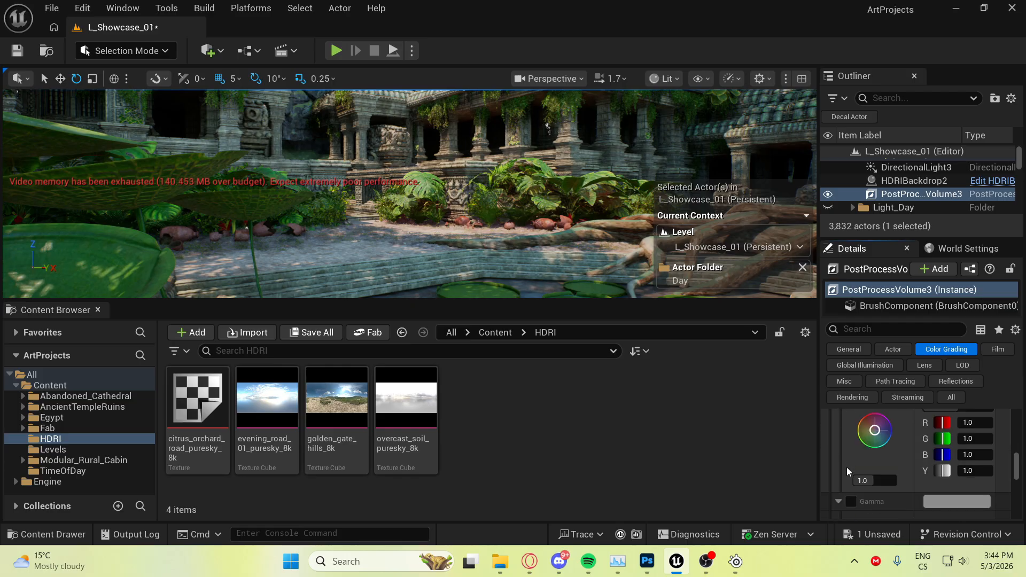
pyautogui.click(849, 463)
pyautogui.scroll(-3, 850, 473)
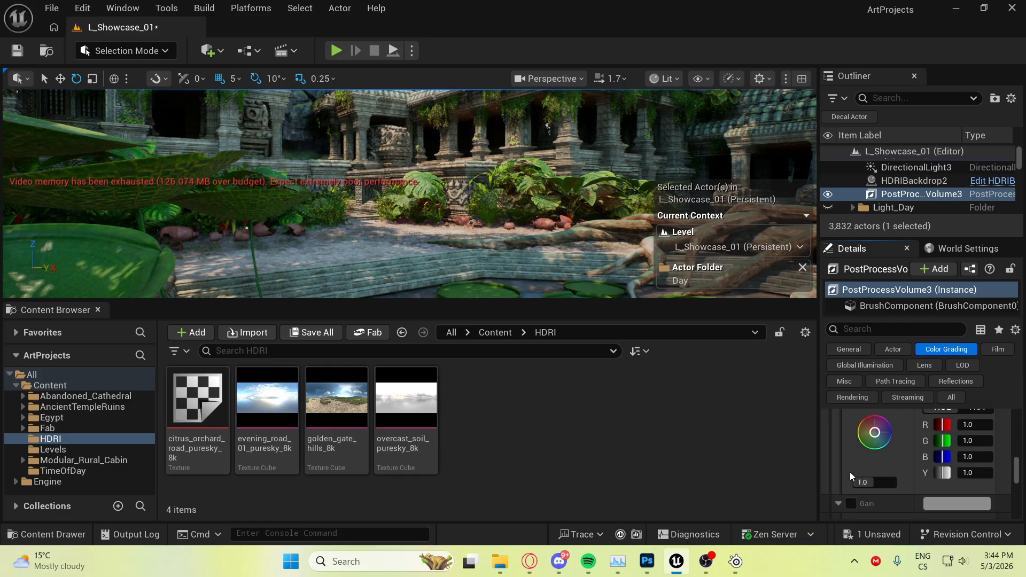
pyautogui.scroll(-2, 850, 472)
pyautogui.click(850, 460)
pyautogui.scroll(-4, 890, 469)
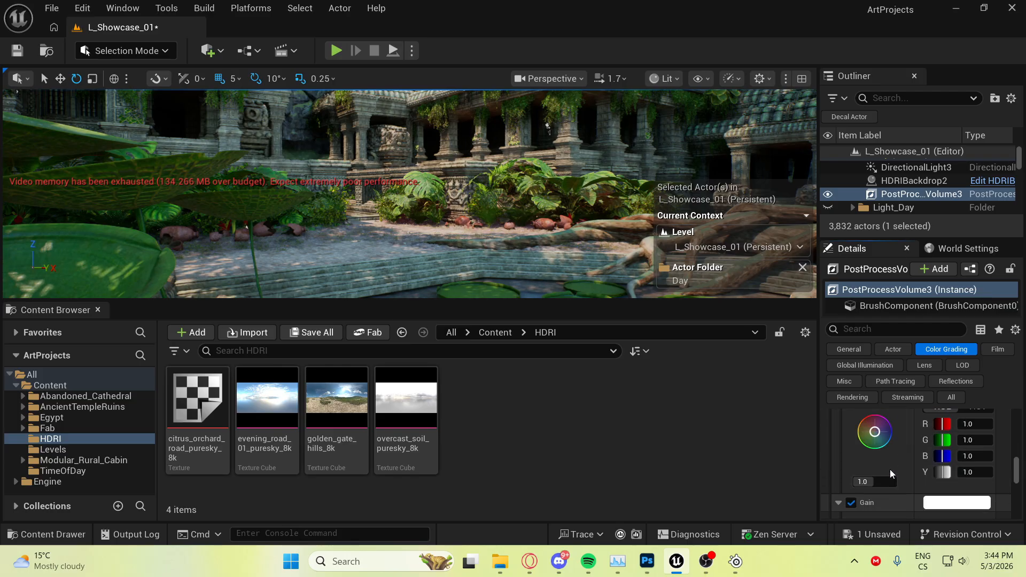
# Set the Midtones Contrast to 1.25 and check the temple
pyautogui.scroll(3, 890, 469)
pyautogui.scroll(-2, 890, 470)
pyautogui.press('s')
pyautogui.moveTo(457, 227); pyautogui.dragTo(454, 205, button='right')
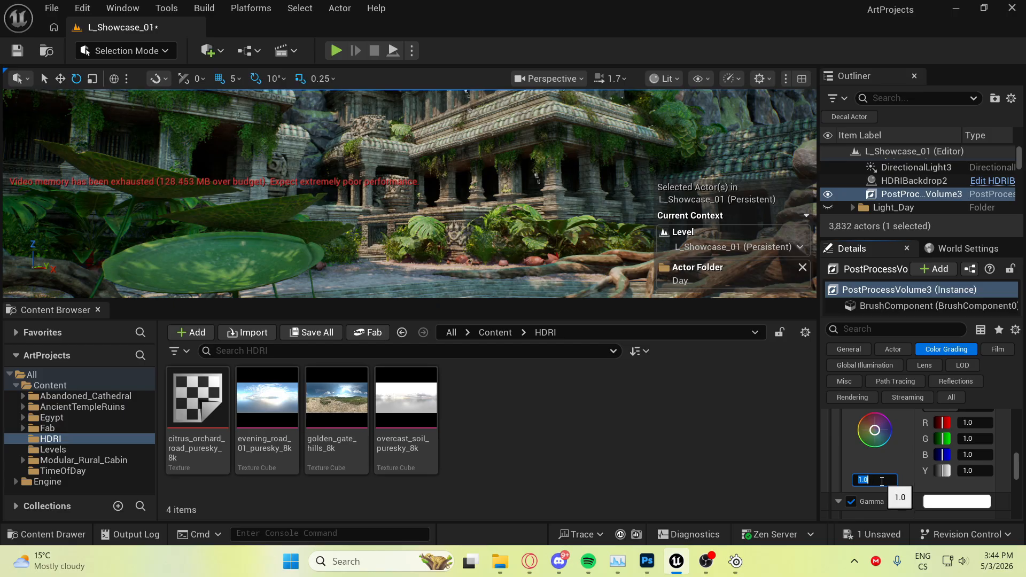
pyautogui.press('Return')
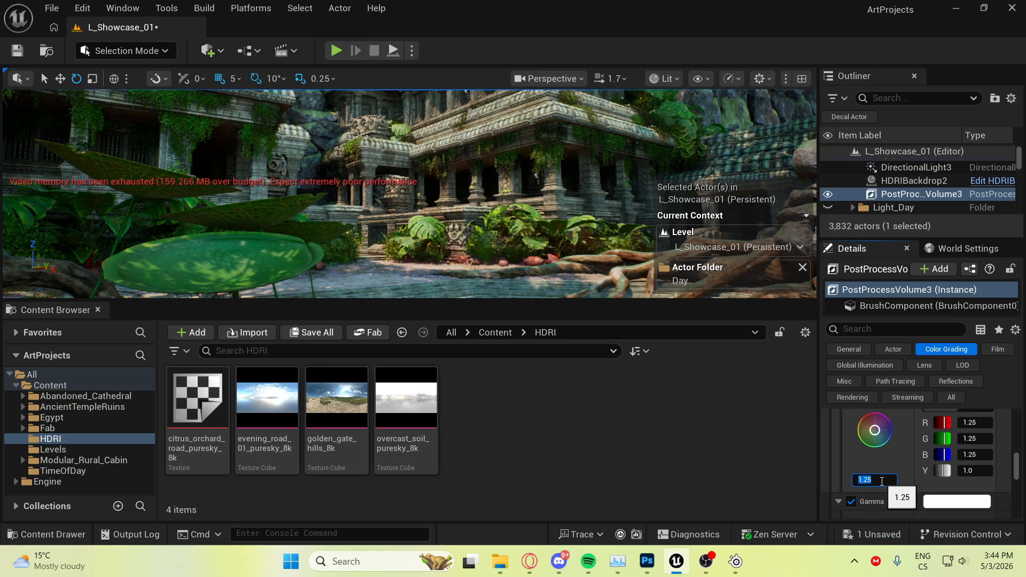
pyautogui.moveTo(509, 228)
pyautogui.mouseDown(button='right')
pyautogui.moveTo(526, 229)
pyautogui.moveTo(521, 201)
pyautogui.moveTo(509, 229)
pyautogui.mouseUp(button='right')
# Set the blue channel of both the Midtones Gamma and the Midtones Gain to 0.95
pyautogui.scroll(-3, 864, 440)
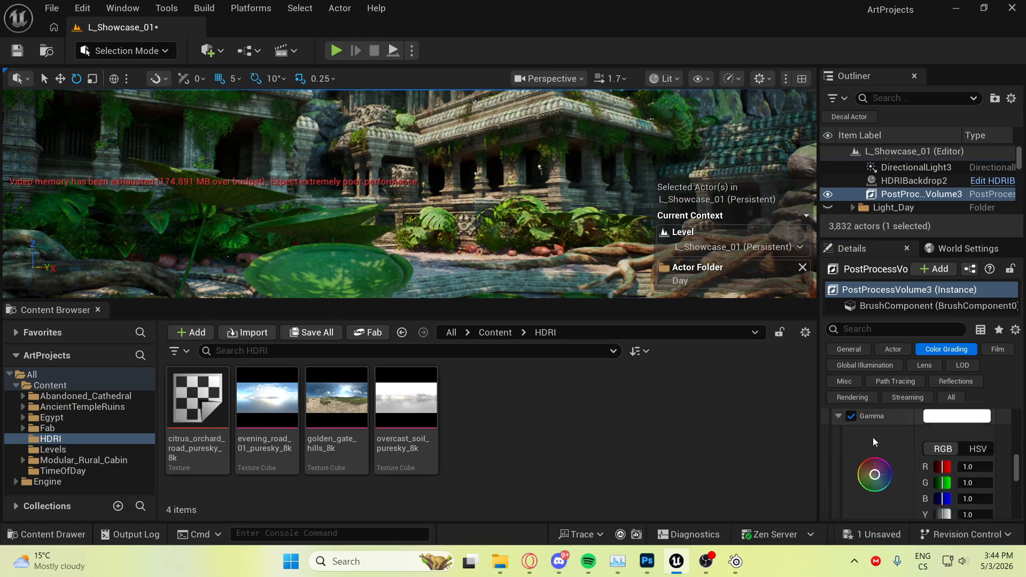
pyautogui.scroll(-2, 866, 428)
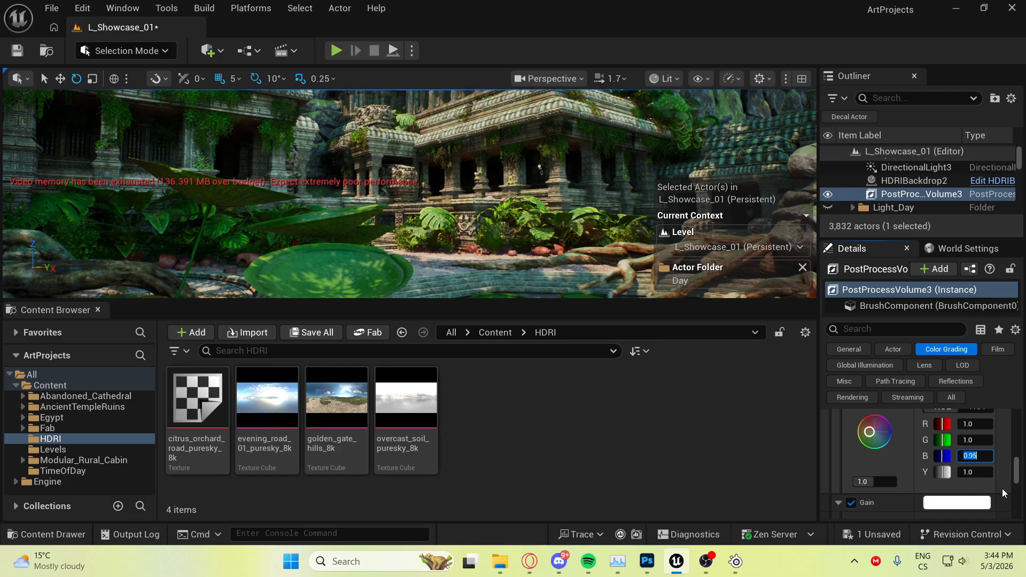
pyautogui.scroll(-3, 1002, 492)
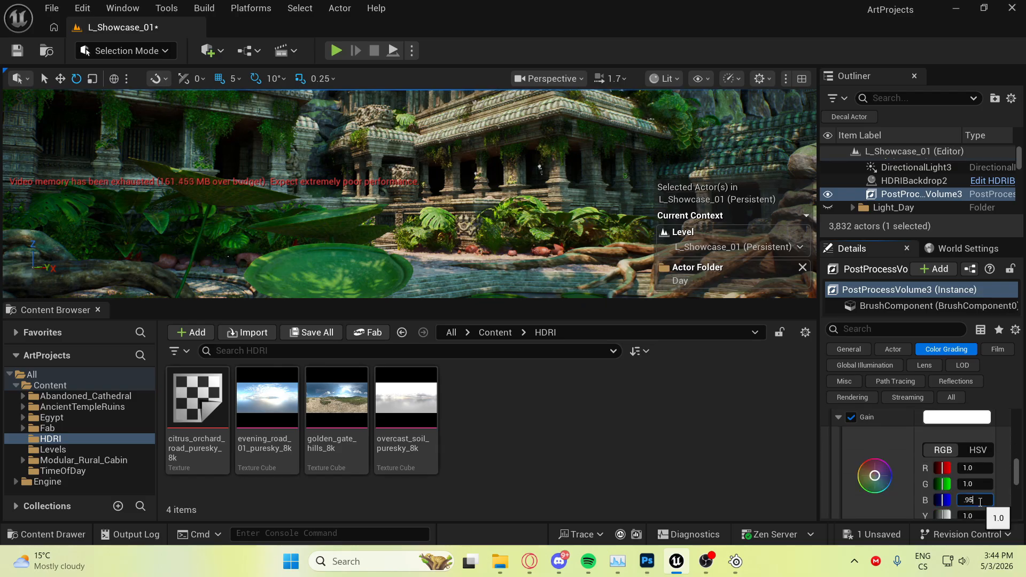
pyautogui.moveTo(534, 203); pyautogui.dragTo(487, 201, button='right')
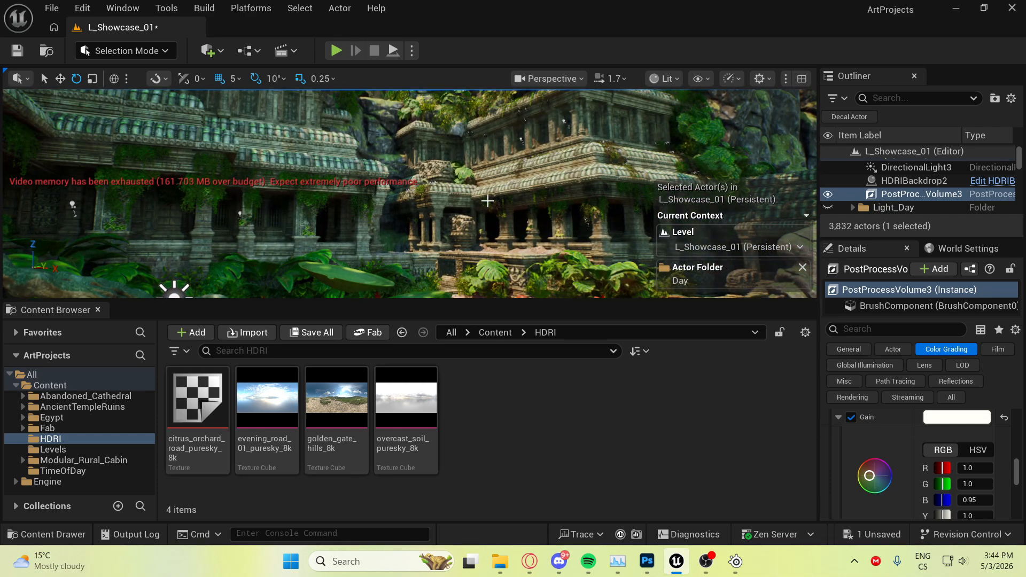
pyautogui.moveTo(488, 201); pyautogui.dragTo(484, 256, button='right')
pyautogui.click(705, 562)
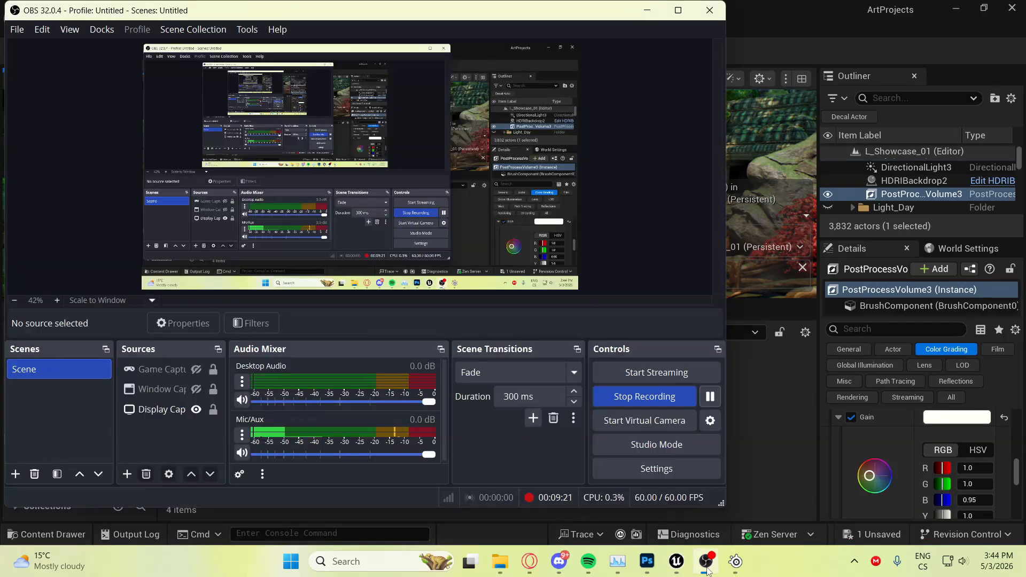
pyautogui.click(706, 562)
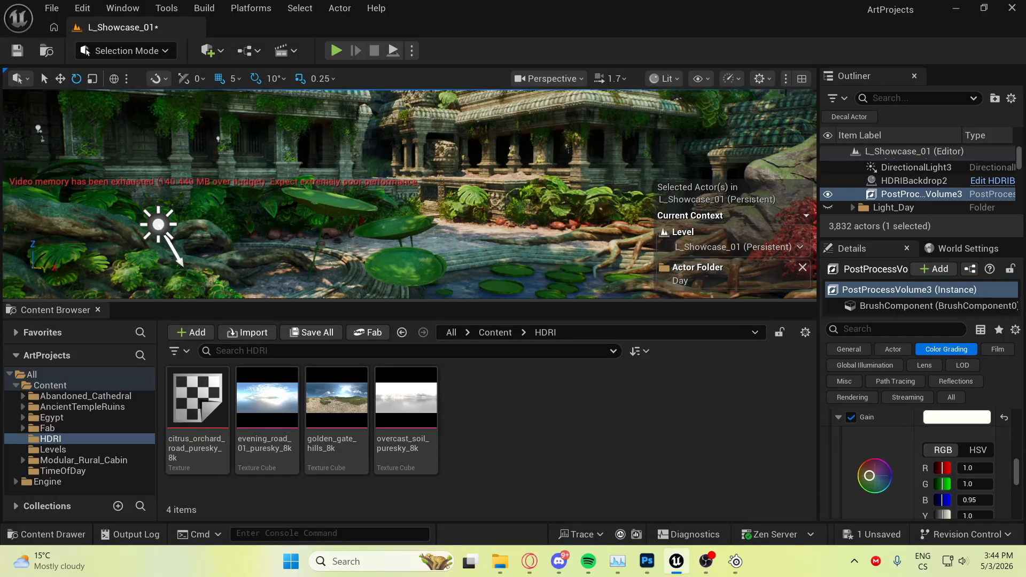
pyautogui.press('w')
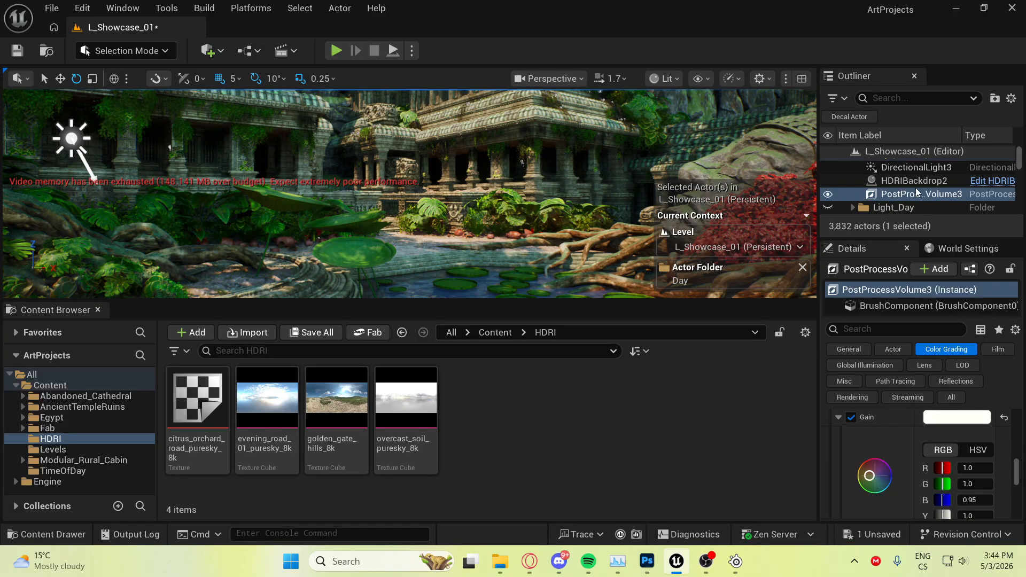
# Add an Exponential Height Fog to the Day folder and toggle its visibility to compare the temple with and without fog
pyautogui.click(206, 54)
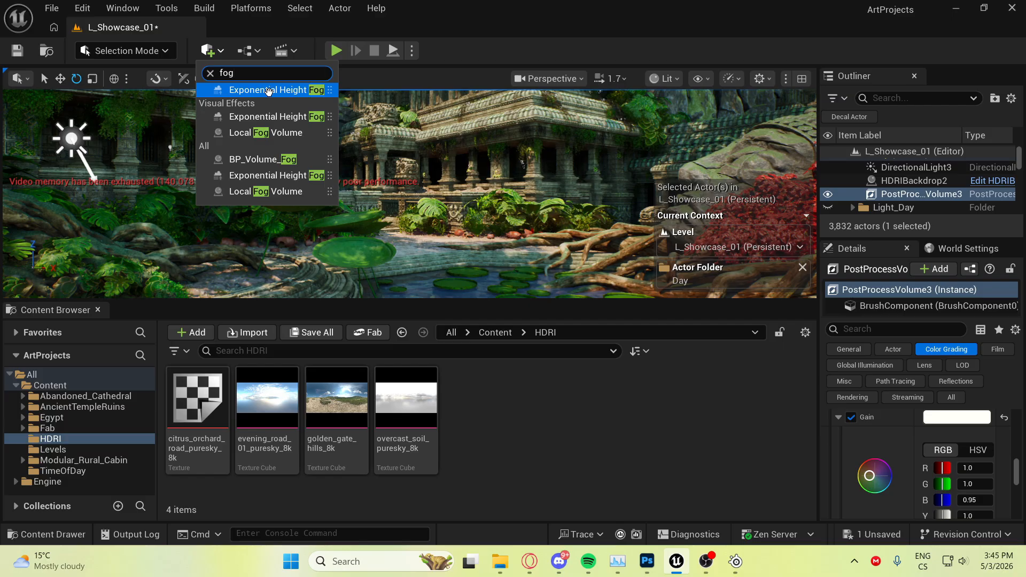
pyautogui.click(269, 90)
pyautogui.moveTo(497, 240); pyautogui.dragTo(481, 173, button='right')
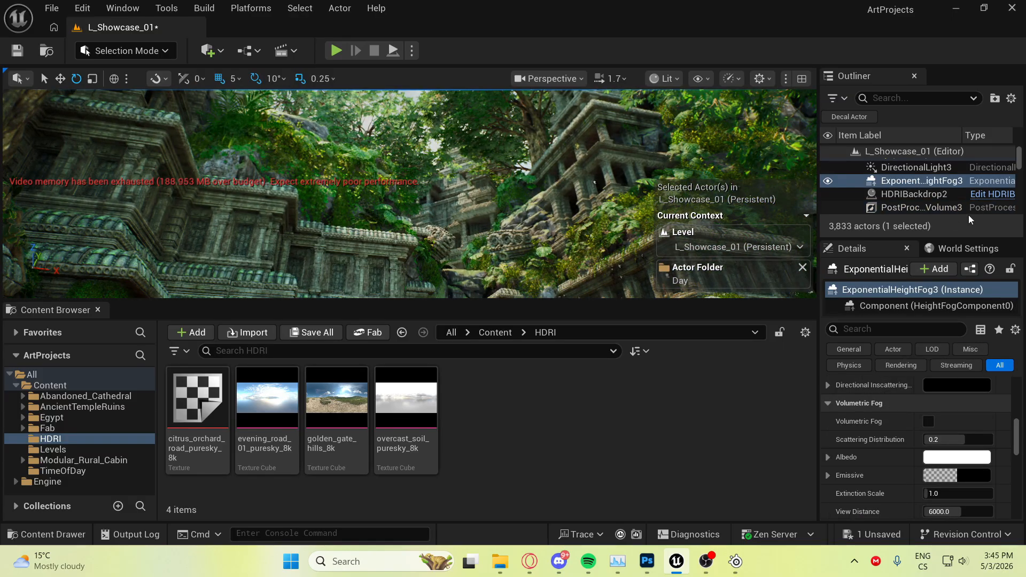
pyautogui.click(828, 182)
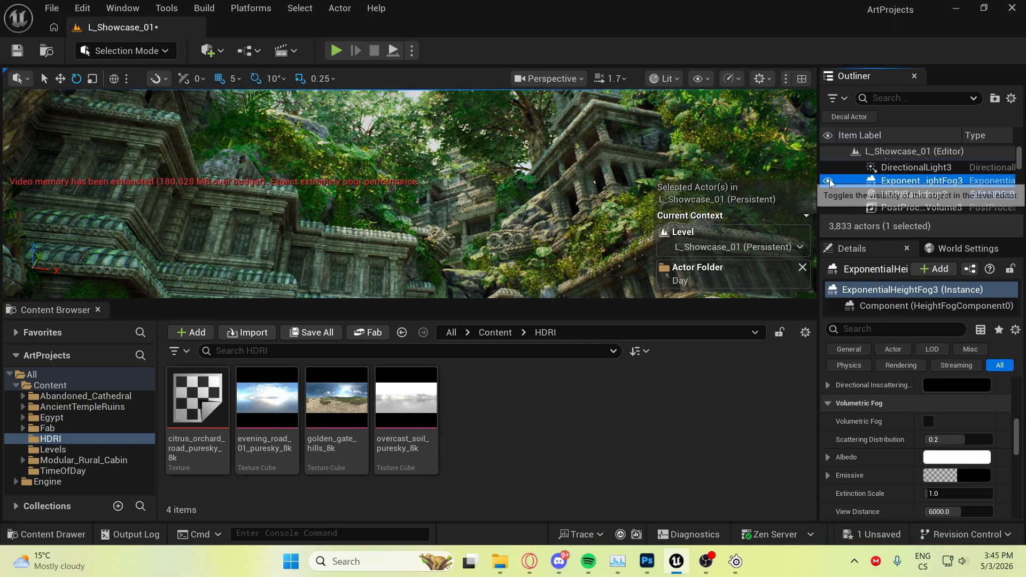
pyautogui.click(829, 181)
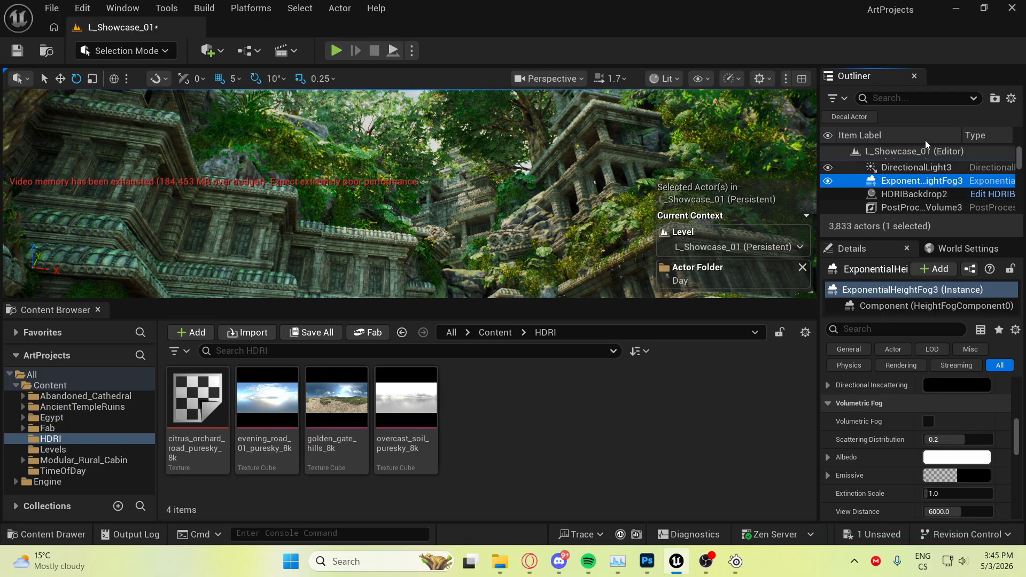
# Search the outliner for "fog" and toggle the visibility of the Fog_Volume meshes to check their effect on the scene
pyautogui.scroll(-1, 956, 197)
pyautogui.click(911, 105)
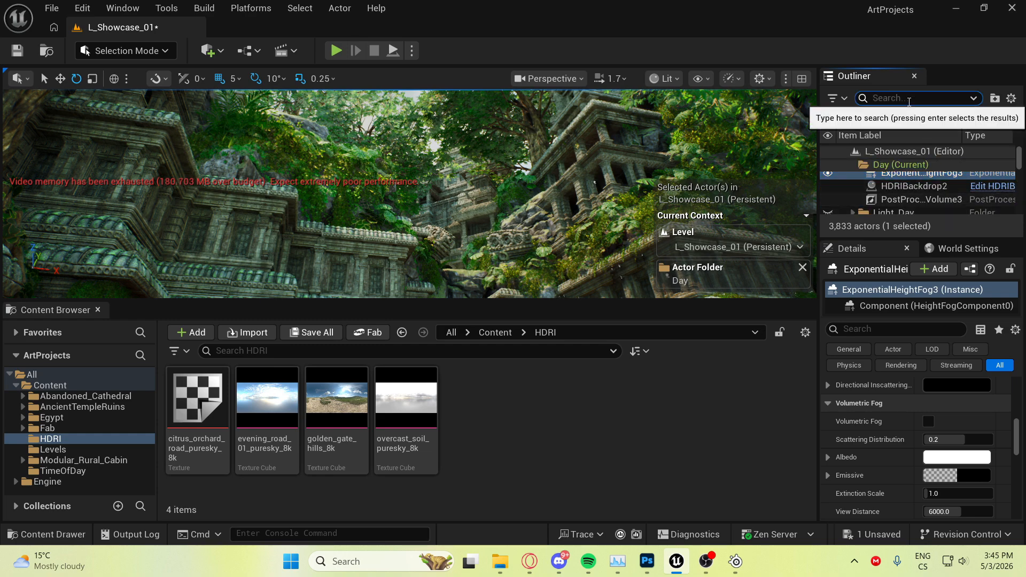
pyautogui.write('fog')
pyautogui.scroll(-5, 832, 181)
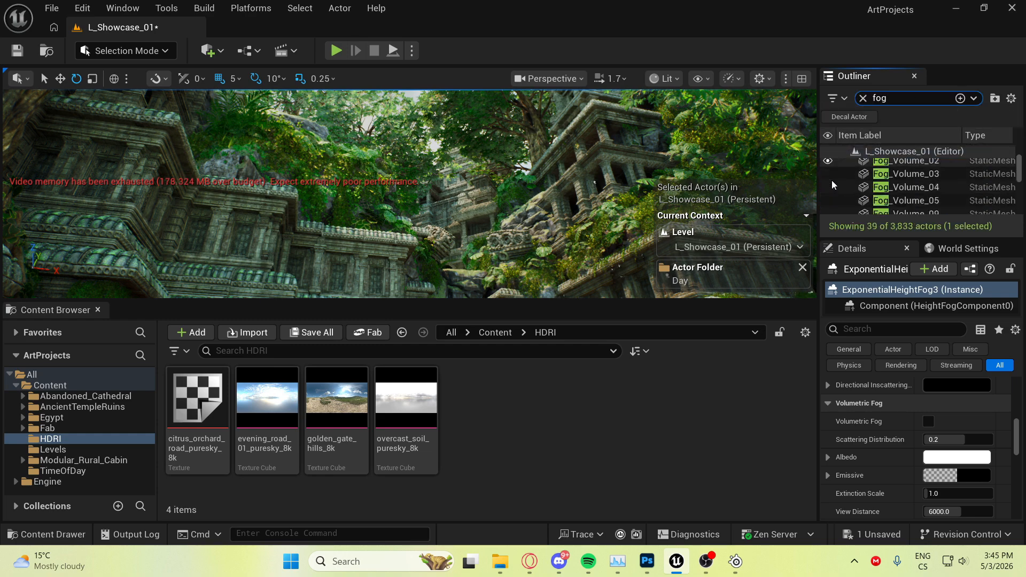
pyautogui.scroll(3, 834, 202)
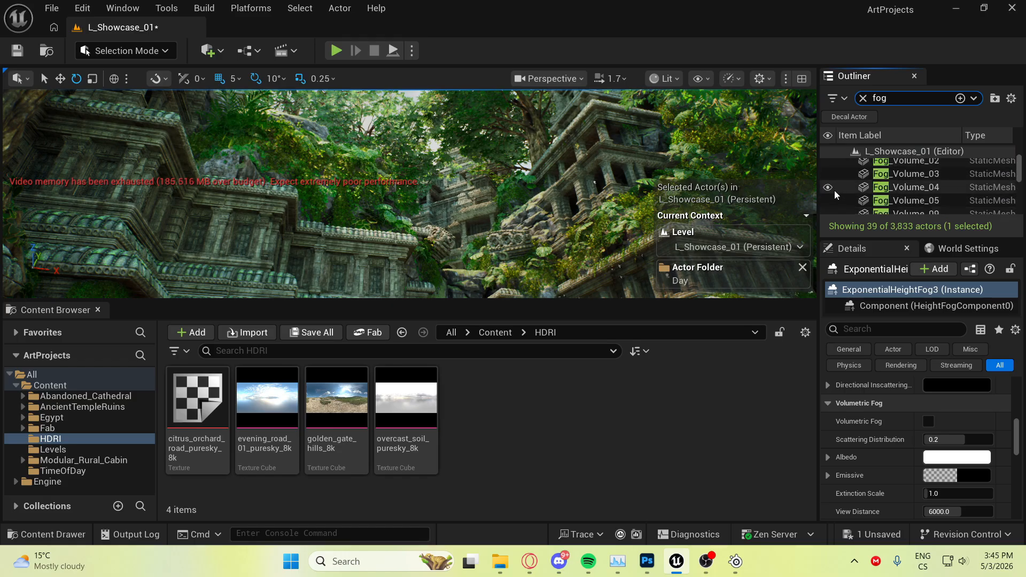
pyautogui.click(831, 193)
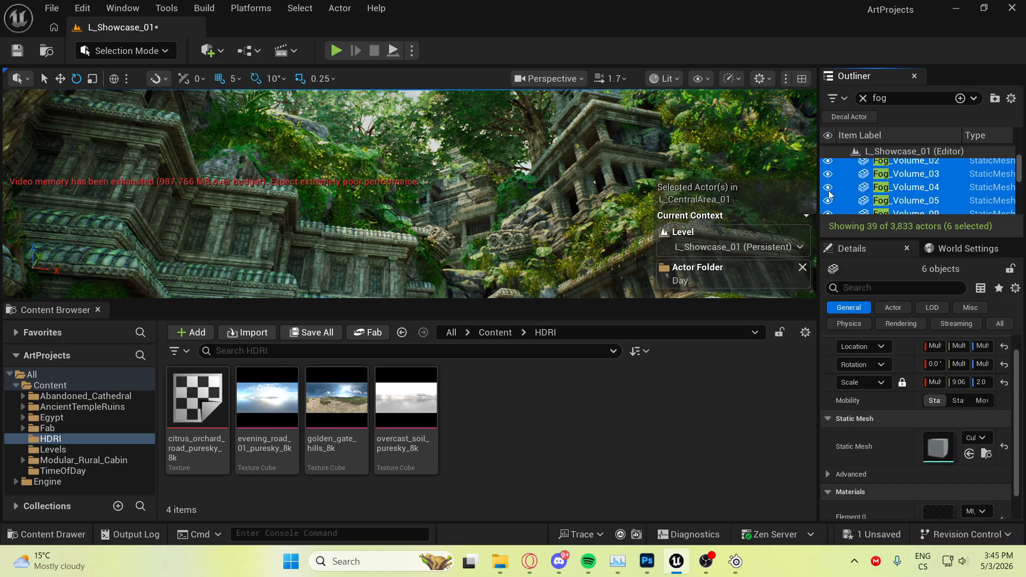
pyautogui.click(828, 188)
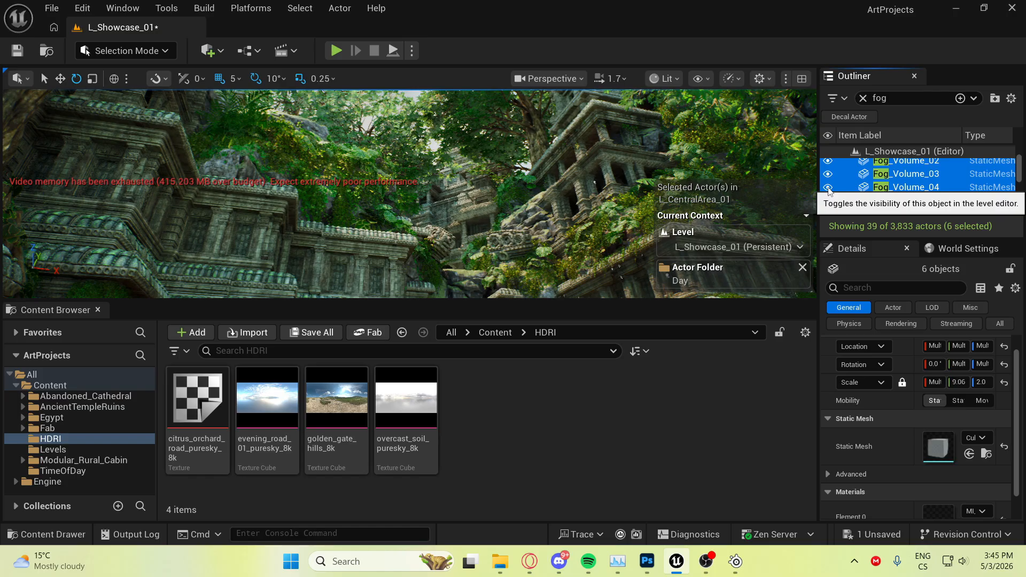
pyautogui.scroll(3, 846, 178)
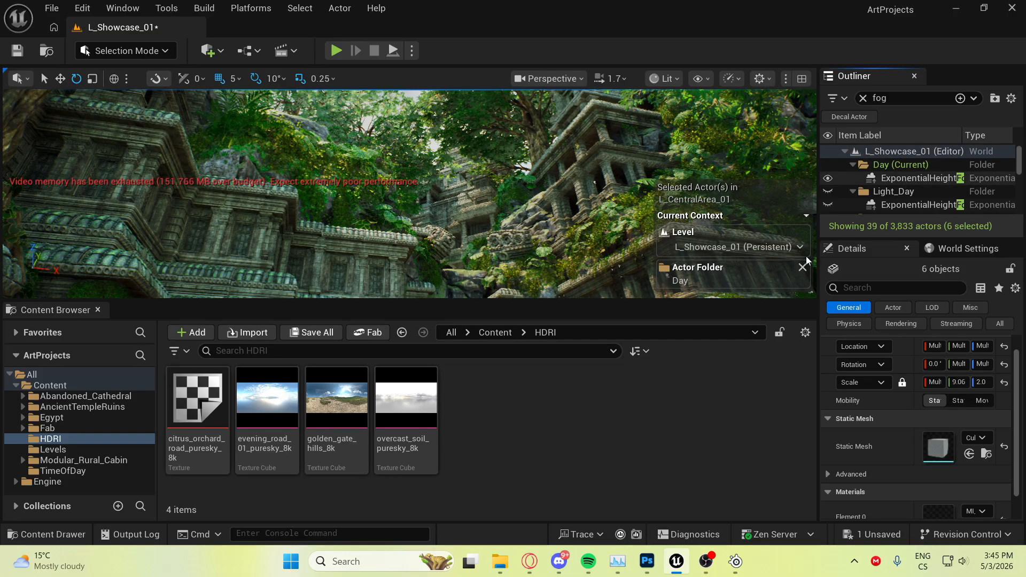
# Focus on the Day folder's Exponential Height Fog and enable Volumetric Fog on it
pyautogui.click(914, 178)
pyautogui.press('f')
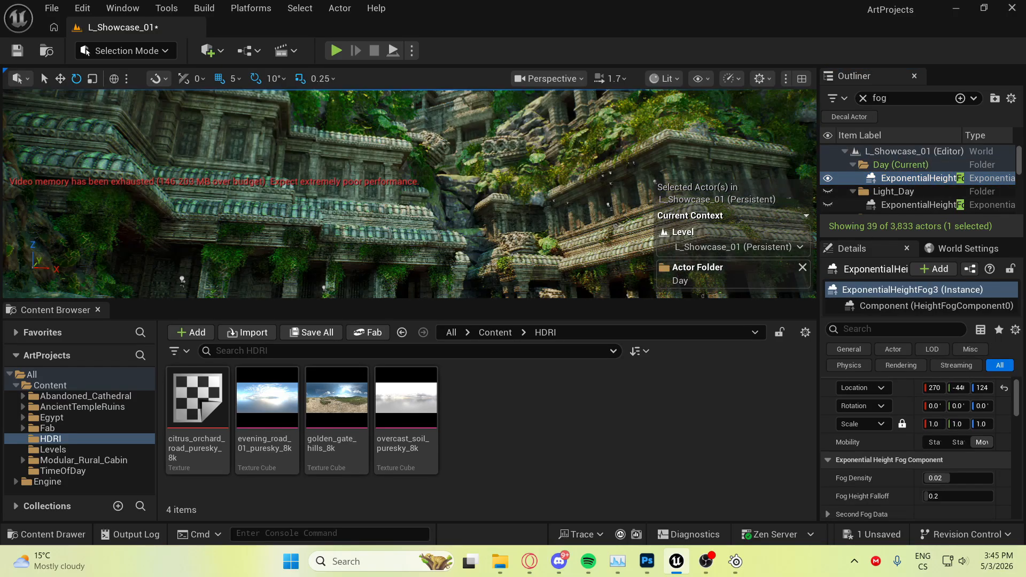
pyautogui.moveTo(409, 193); pyautogui.dragTo(473, 147, button='right')
pyautogui.scroll(-8, 890, 476)
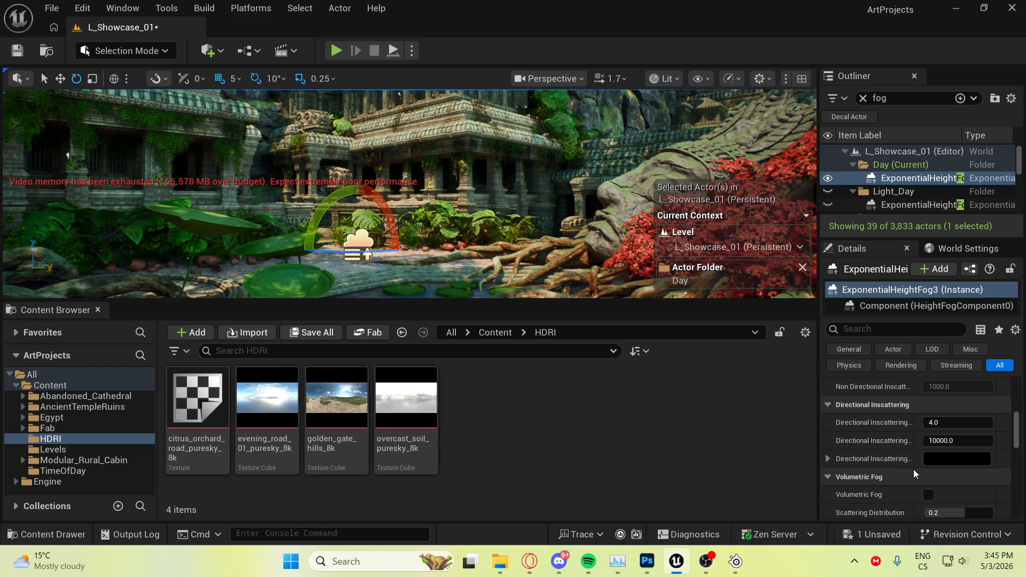
pyautogui.scroll(-1, 909, 467)
pyautogui.click(928, 452)
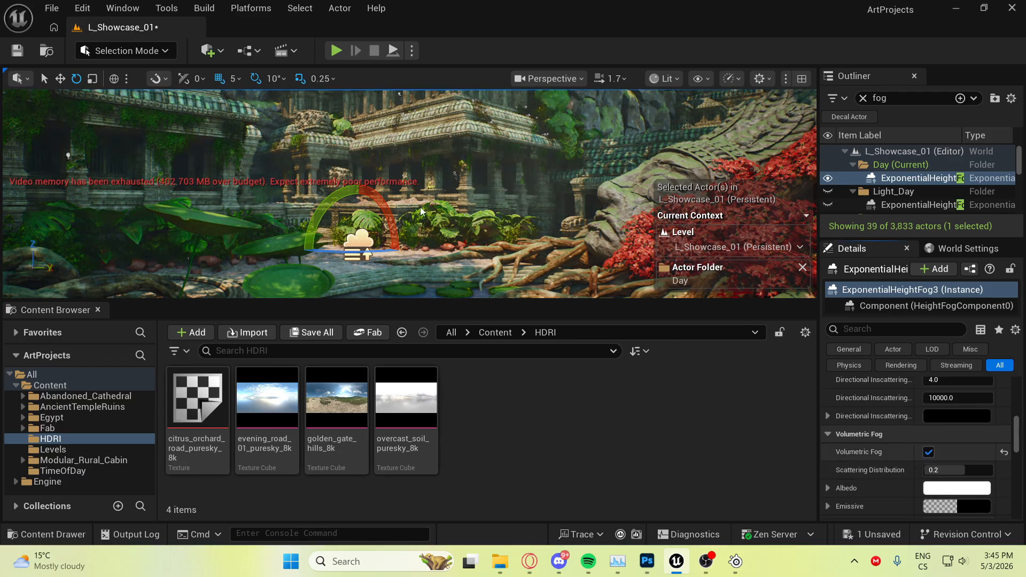
# Clear the selection and the outliner search, and examine the volumetric fog around the temple and pond
pyautogui.moveTo(409, 193); pyautogui.dragTo(395, 193, button='right')
pyautogui.press('s')
pyautogui.press('Escape')
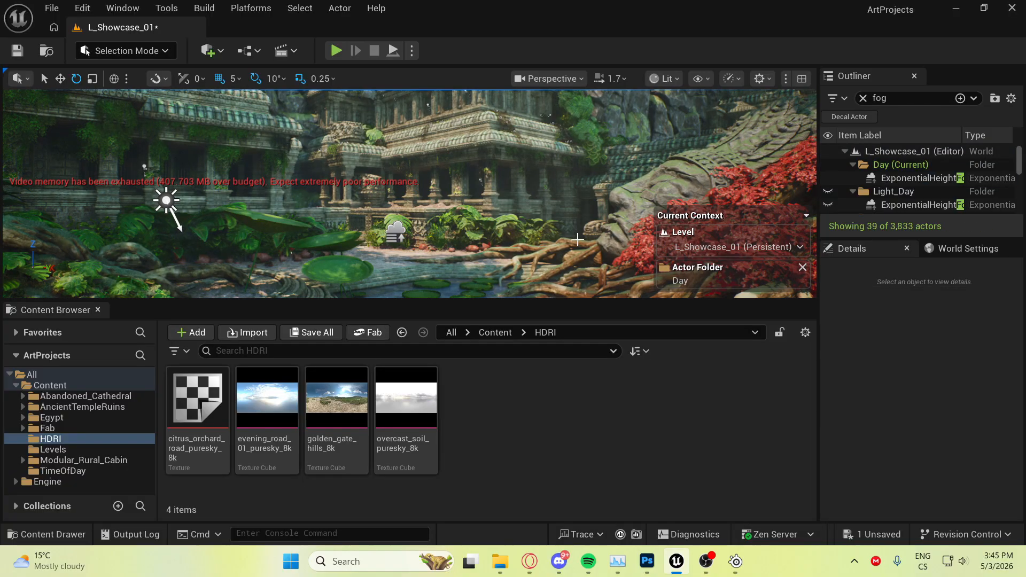
pyautogui.moveTo(396, 193); pyautogui.dragTo(411, 179, button='right')
pyautogui.press('s')
pyautogui.press('w')
pyautogui.moveTo(513, 192); pyautogui.dragTo(513, 211, button='right')
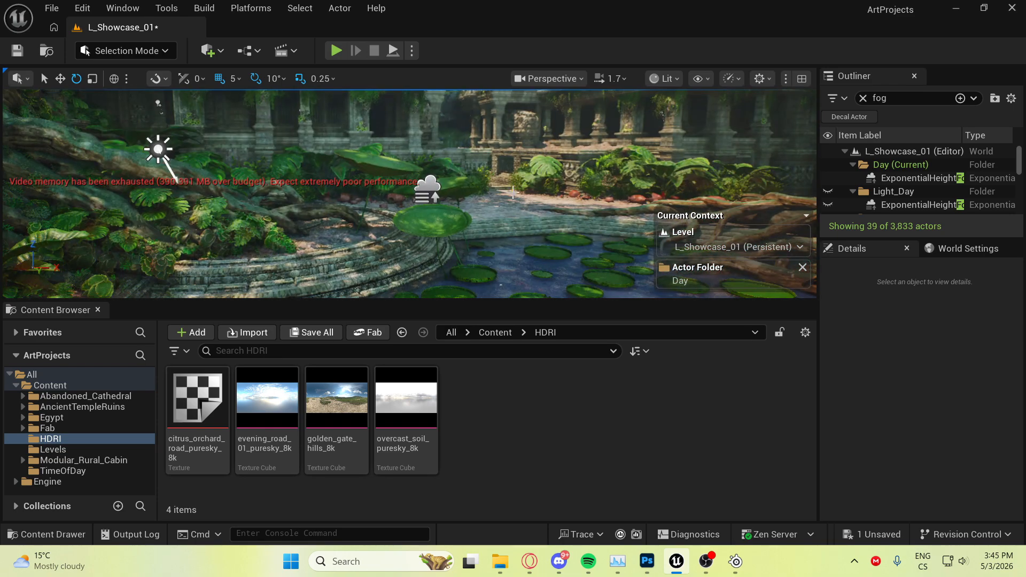
pyautogui.click(862, 98)
pyautogui.moveTo(729, 166); pyautogui.dragTo(735, 157, button='right')
pyautogui.moveTo(410, 194); pyautogui.dragTo(496, 222, button='right')
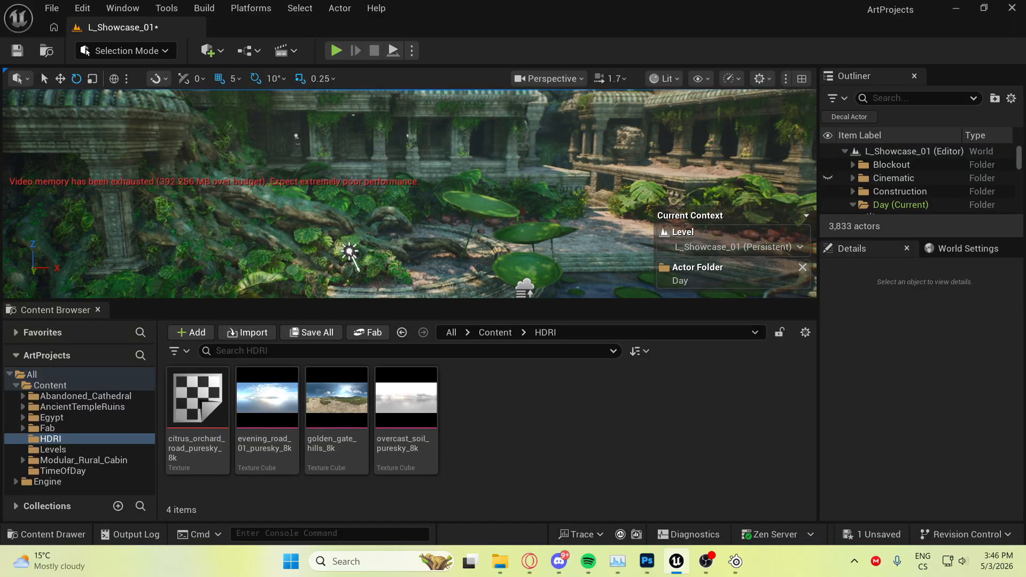
# Set all viewport scalability groups to the High preset
pyautogui.click(704, 79)
pyautogui.click(731, 78)
pyautogui.moveTo(789, 171)
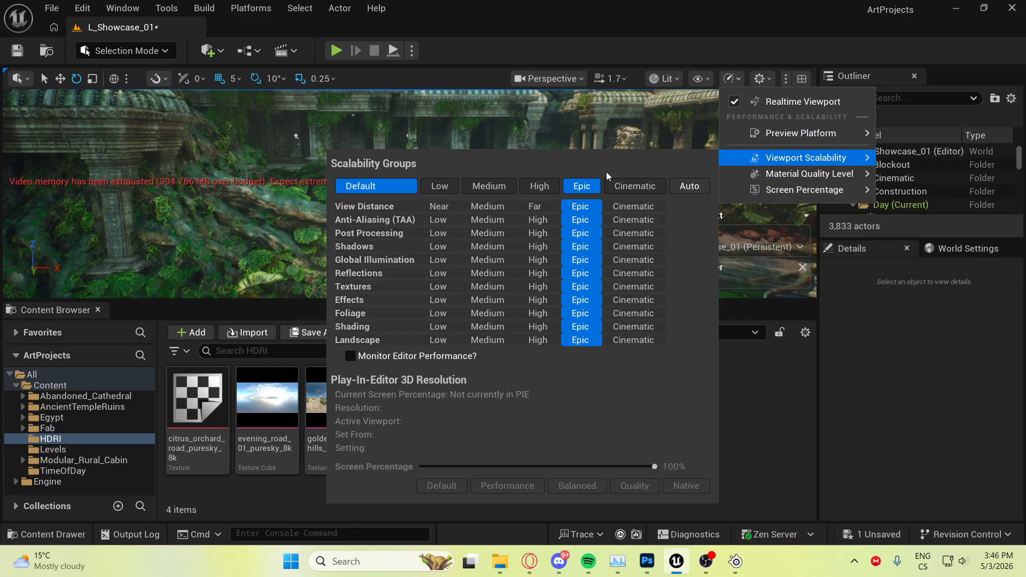
pyautogui.click(539, 186)
# Examine the lighting and fog from the lily pads, pond and temple facade, using the fullscreen viewport for the wide view
pyautogui.moveTo(428, 132); pyautogui.dragTo(598, 195, button='right')
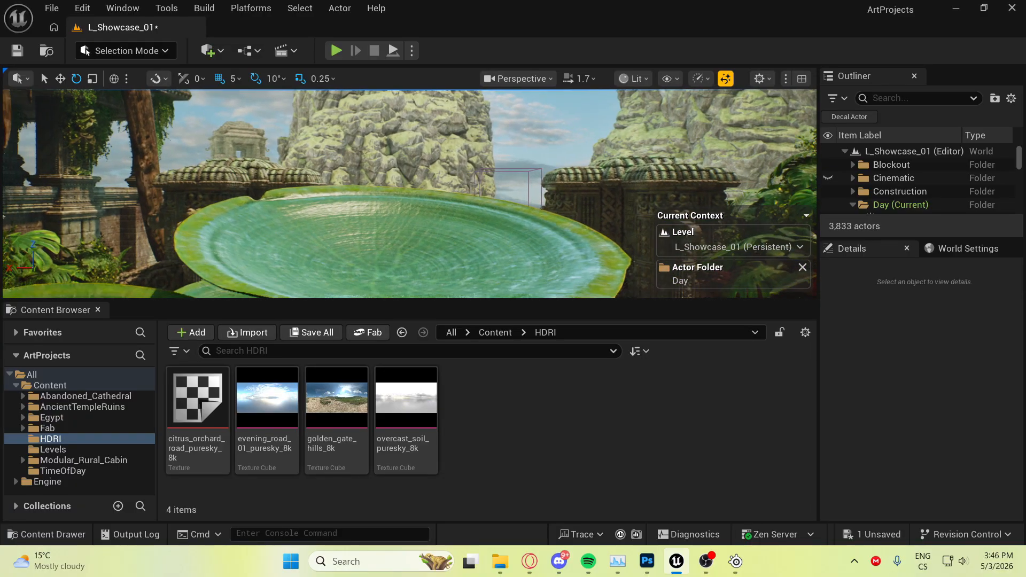
pyautogui.scroll(-1, 916, 200)
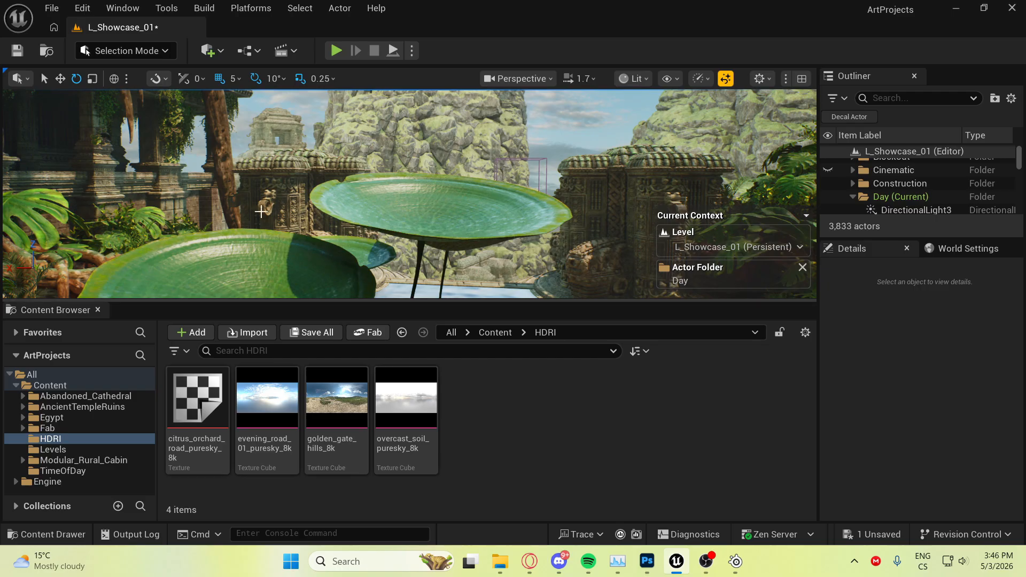
pyautogui.moveTo(558, 206); pyautogui.dragTo(299, 203, button='right')
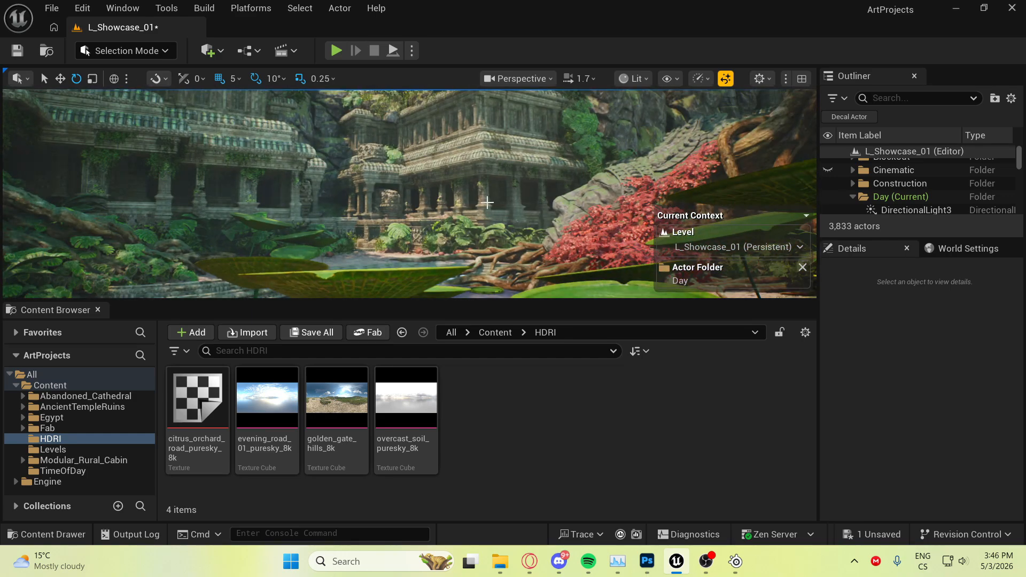
pyautogui.press('F11')
pyautogui.moveTo(512, 192); pyautogui.dragTo(441, 192, button='right')
pyautogui.press('w')
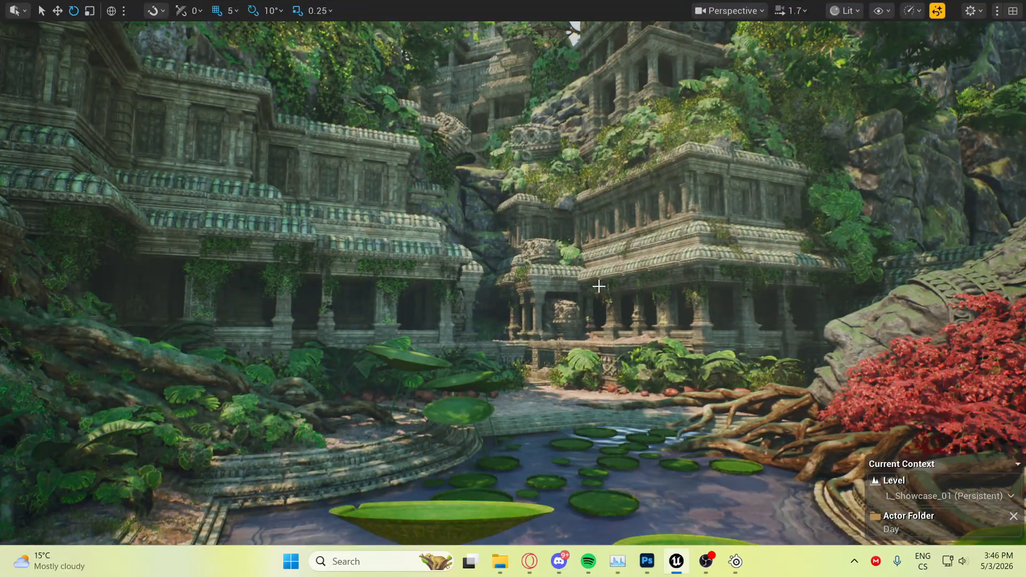
pyautogui.moveTo(487, 340)
pyautogui.mouseDown(button='right')
pyautogui.moveTo(877, 342)
pyautogui.moveTo(908, 358)
pyautogui.moveTo(920, 483)
pyautogui.moveTo(898, 368)
pyautogui.moveTo(850, 345)
pyautogui.moveTo(631, 368)
pyautogui.moveTo(641, 355)
pyautogui.moveTo(722, 342)
pyautogui.moveTo(713, 340)
pyautogui.mouseUp(button='right')
pyautogui.press('w')
pyautogui.press('s')
pyautogui.press('s')
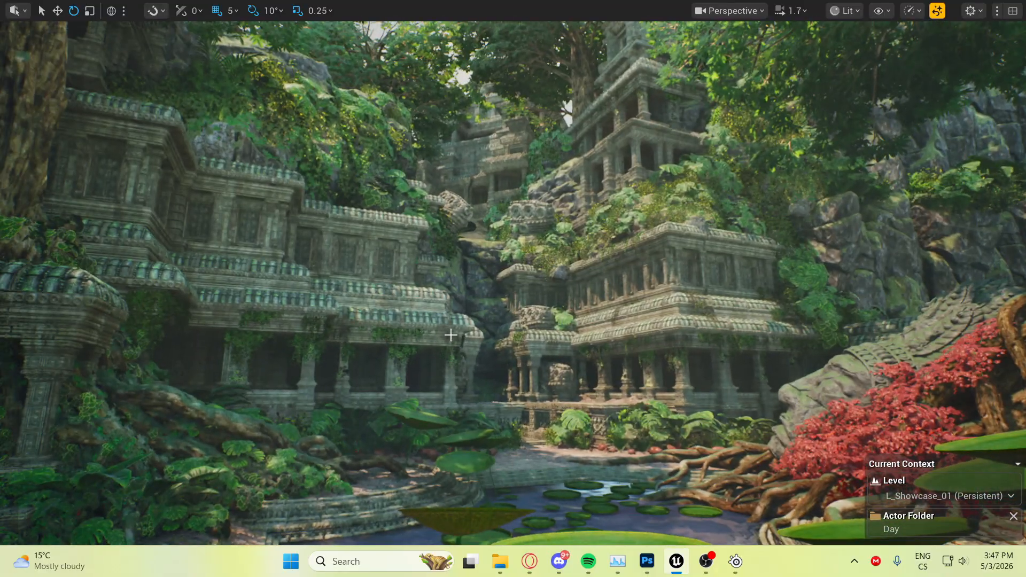
pyautogui.press('F11')
# Enable the Sharpen override in the lens image effects of the Day folder's Post Process Volume and set it to 2.0
pyautogui.scroll(-3, 908, 201)
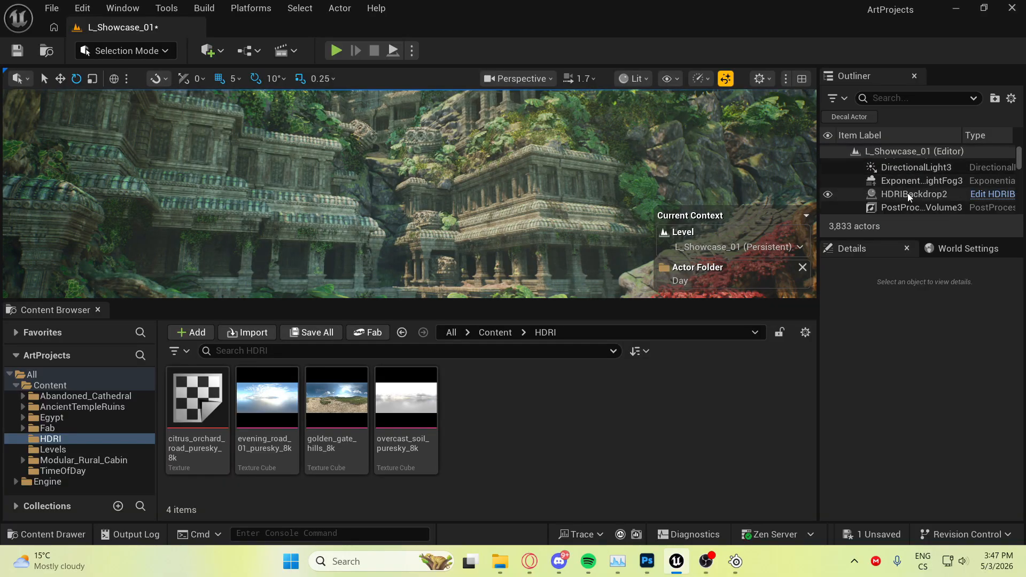
pyautogui.click(906, 183)
pyautogui.click(911, 198)
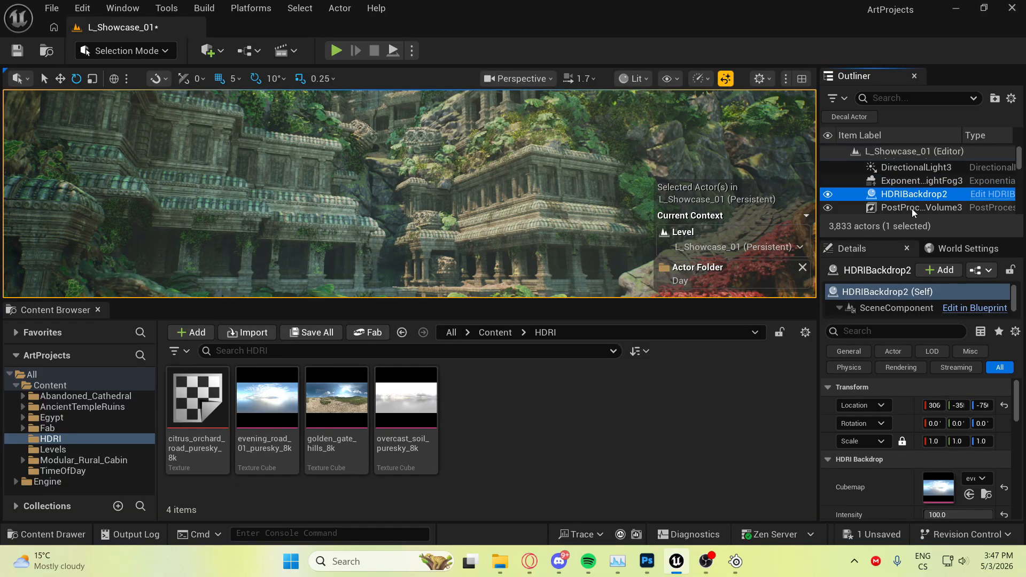
pyautogui.click(911, 208)
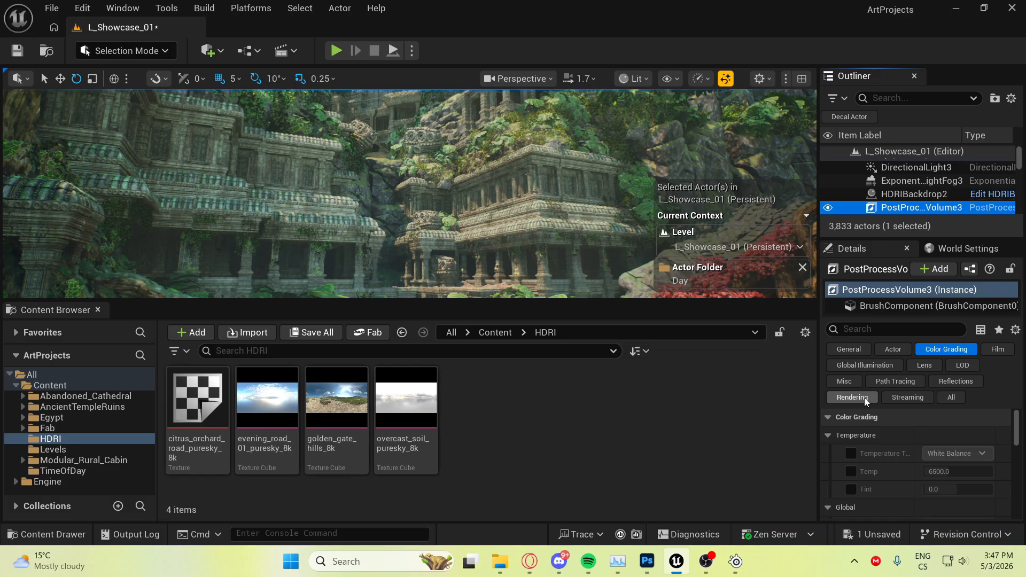
pyautogui.scroll(-6, 912, 447)
pyautogui.scroll(-8, 902, 448)
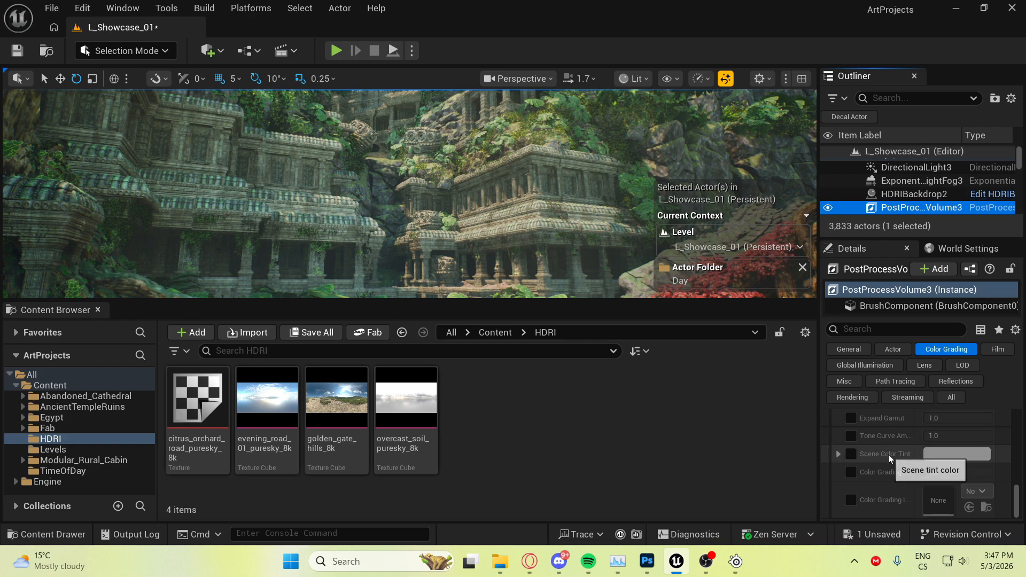
pyautogui.click(924, 365)
pyautogui.scroll(-5, 903, 470)
pyautogui.scroll(-6, 896, 479)
pyautogui.scroll(-5, 890, 482)
pyautogui.click(853, 490)
pyautogui.click(982, 492)
pyautogui.write('2')
pyautogui.press('Return')
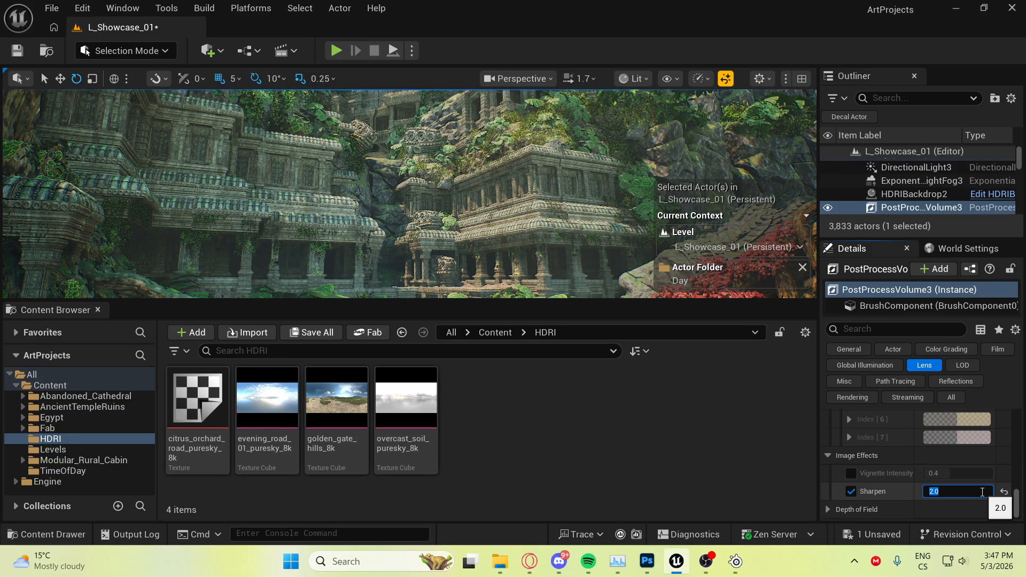
pyautogui.click(910, 488)
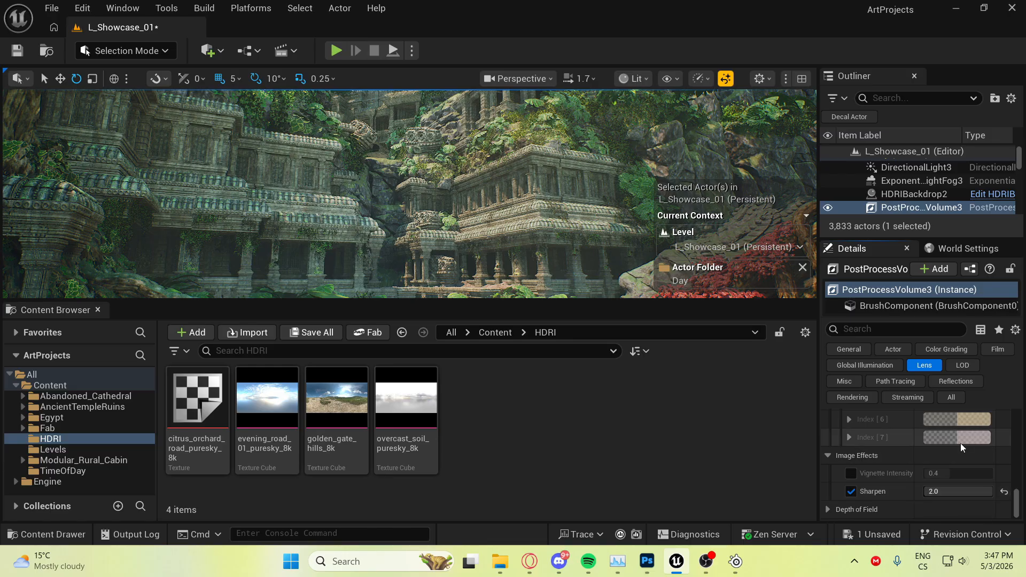
# Enable the Lens Flares Intensity override at 1.0 on the Post Process Volume and look toward the sky to check it
pyautogui.scroll(5, 957, 444)
pyautogui.scroll(-2, 957, 443)
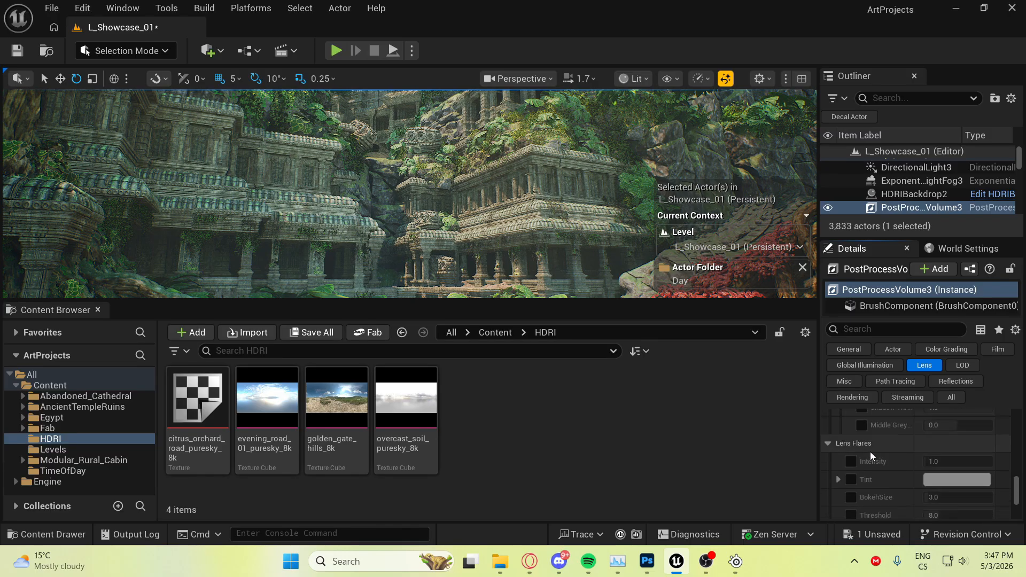
pyautogui.click(851, 461)
pyautogui.moveTo(393, 218); pyautogui.dragTo(615, 155, button='right')
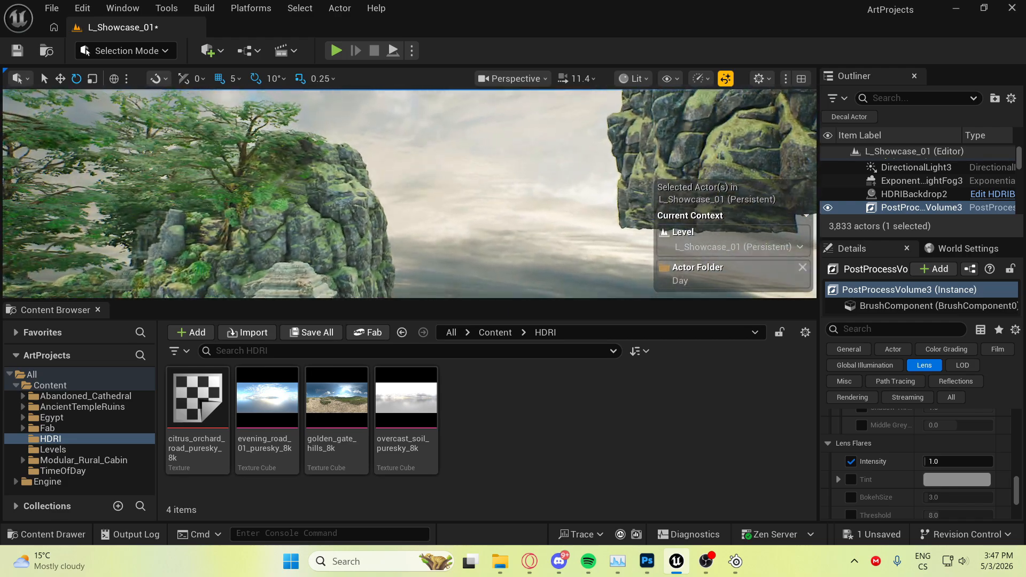
pyautogui.moveTo(410, 193); pyautogui.dragTo(305, 227, button='right')
pyautogui.scroll(-4, 409, 193)
pyautogui.scroll(-2, 409, 194)
# Deselect the Post Process Volume and save the L_Showcase_01 level
pyautogui.press('Escape')
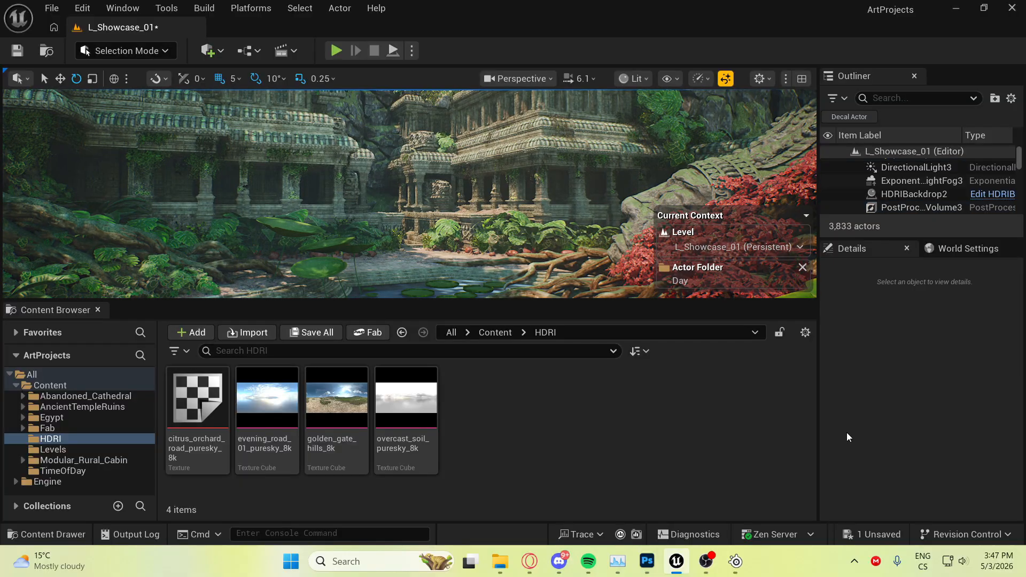
pyautogui.moveTo(458, 172)
pyautogui.mouseDown(button='right')
pyautogui.moveTo(444, 182)
pyautogui.moveTo(449, 174)
pyautogui.mouseUp(button='right')
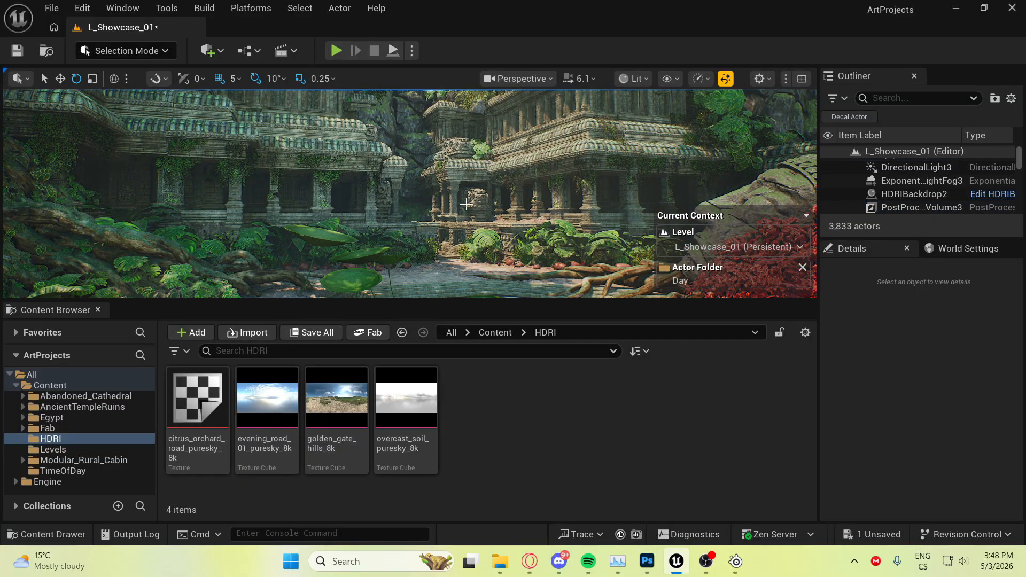
pyautogui.hotkey('ctrl', 's')
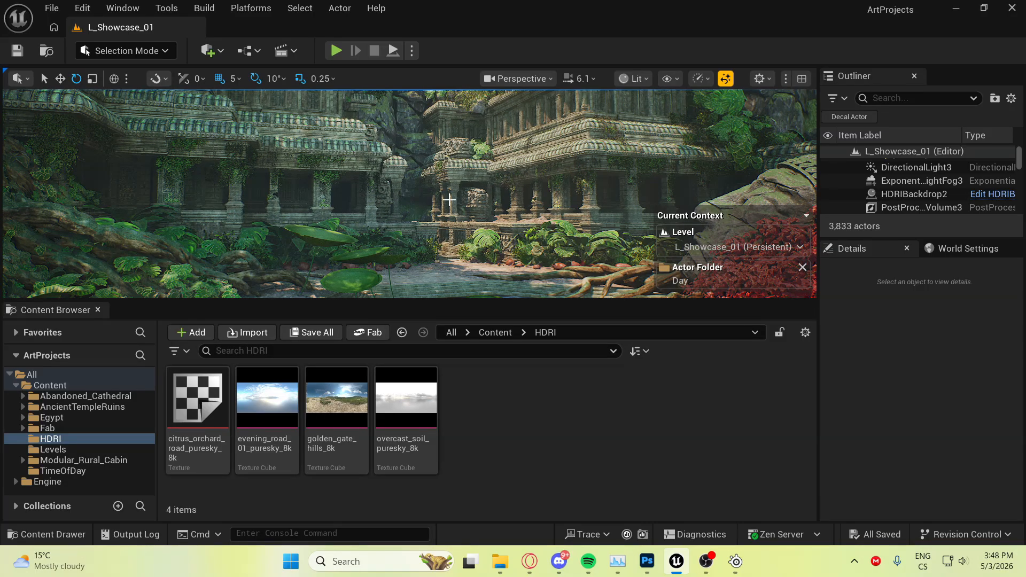
# View the finished daytime temple scene across the pond in the fullscreen viewport
pyautogui.moveTo(453, 200); pyautogui.dragTo(411, 170, button='right')
pyautogui.press('F11')
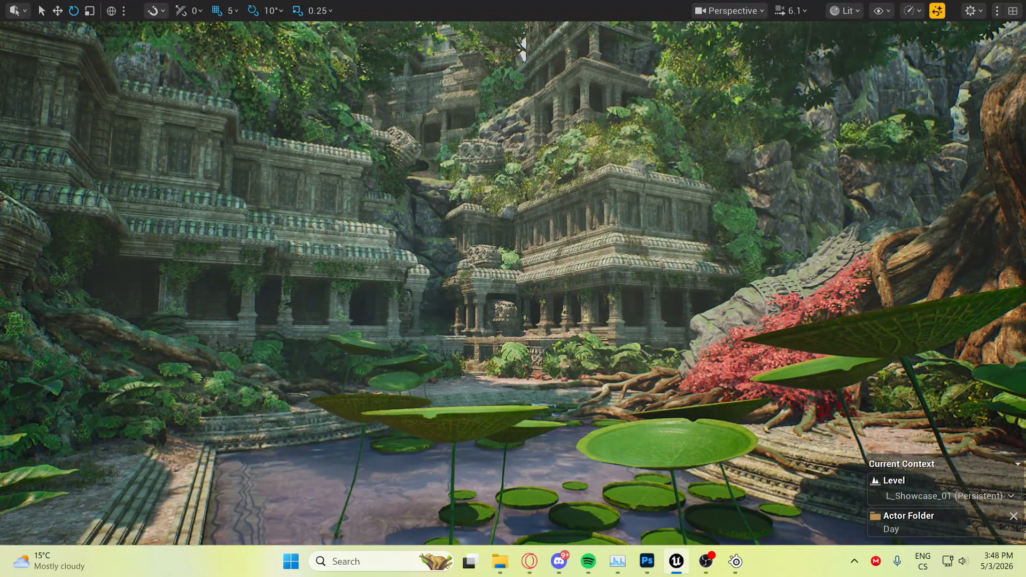
pyautogui.moveTo(499, 277); pyautogui.dragTo(499, 278, button='right')
pyautogui.press('w')
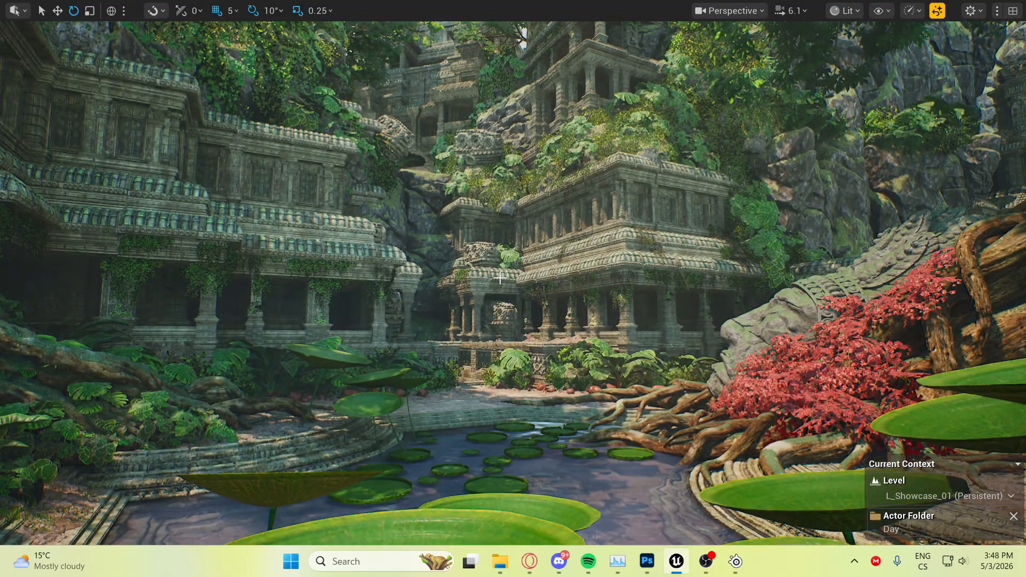